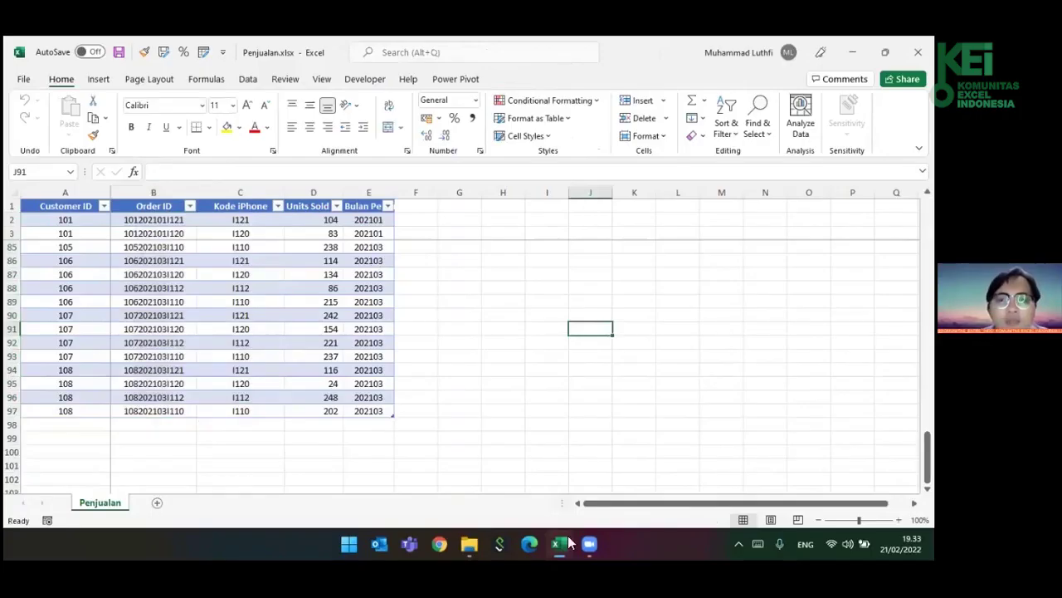
- Bring the Penjualan workbook forward from the folder of source workbooks
{"action": "mouse_move", "coordinate": [570, 541]}
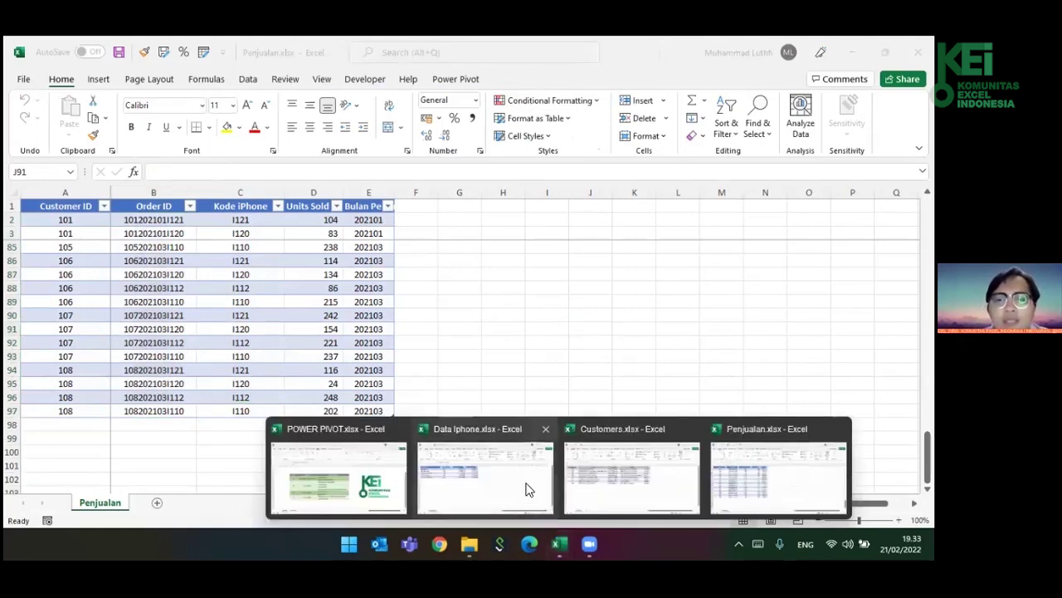
{"action": "left_click", "coordinate": [470, 544]}
{"action": "left_click", "coordinate": [149, 221]}
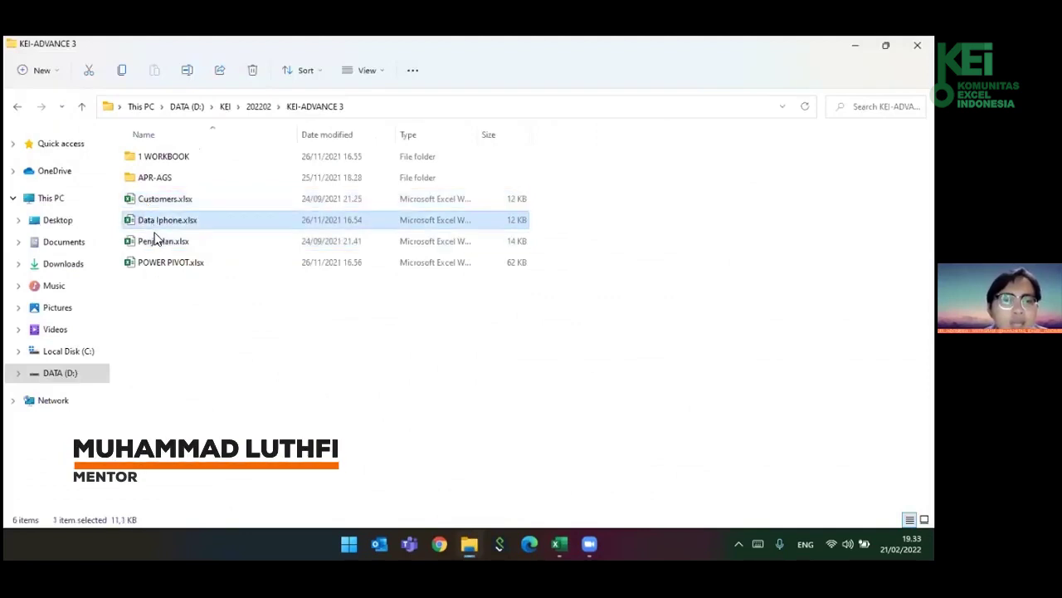
{"action": "left_click", "coordinate": [157, 240]}
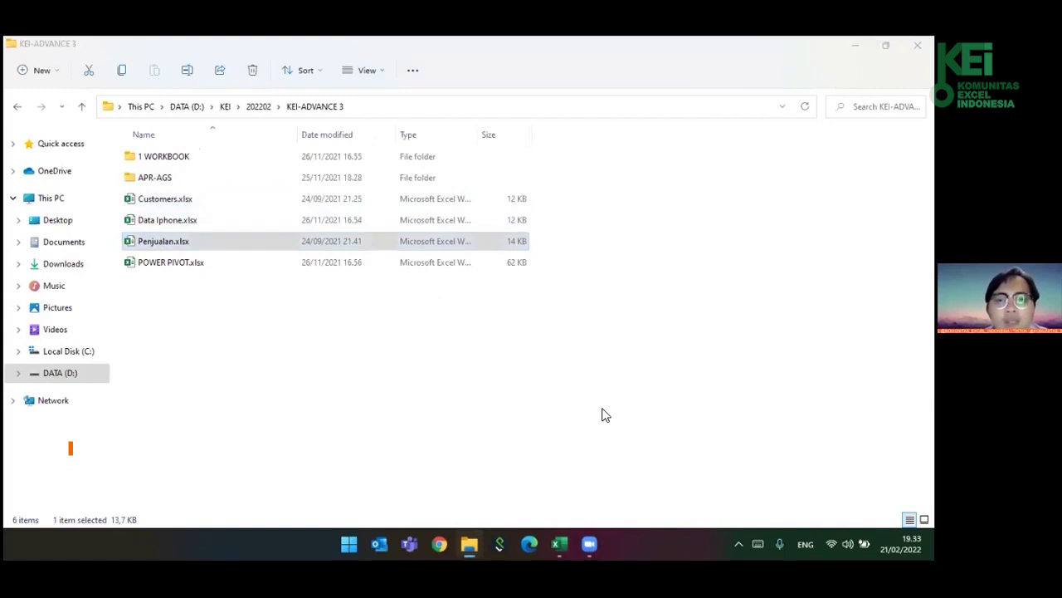
{"action": "mouse_move", "coordinate": [559, 544]}
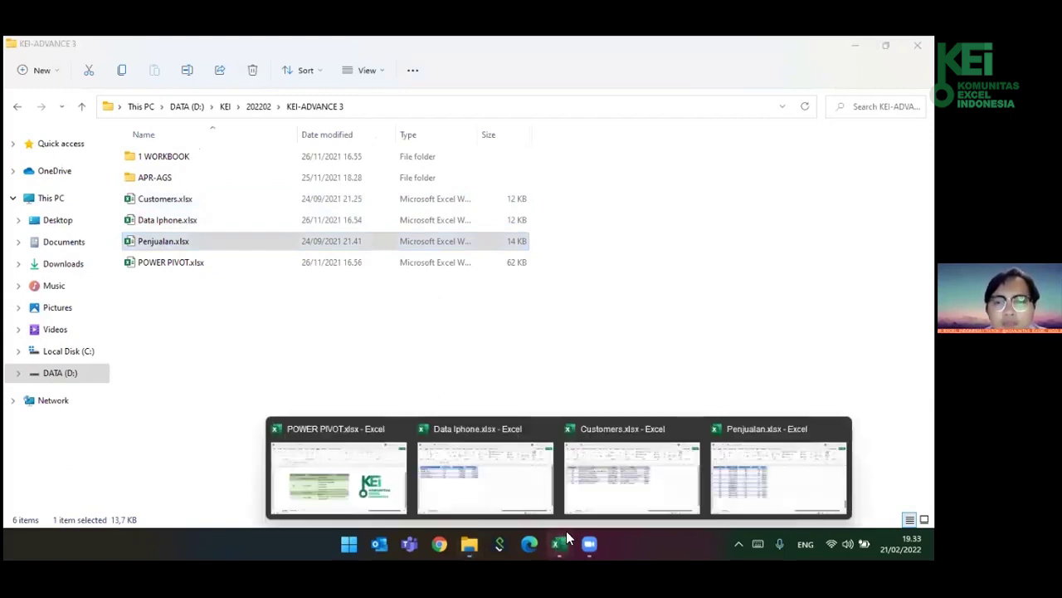
{"action": "left_click", "coordinate": [757, 488]}
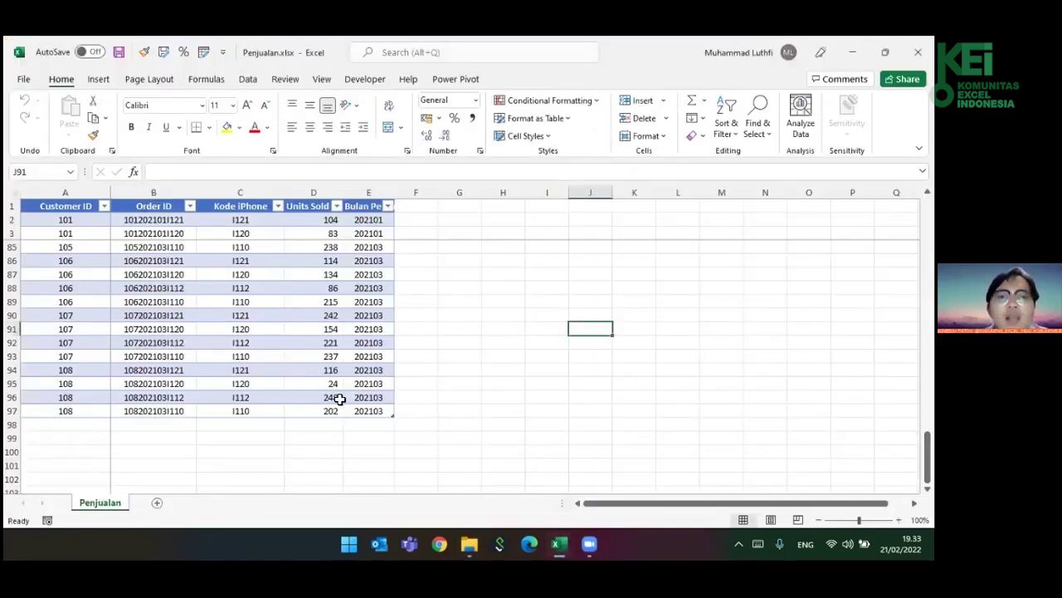
- Review the Penjualan table's Order ID, Customer ID, Kode iPhone and Units Sold headers
{"action": "scroll", "coordinate": [287, 332], "scroll_direction": "up", "scroll_amount": 4}
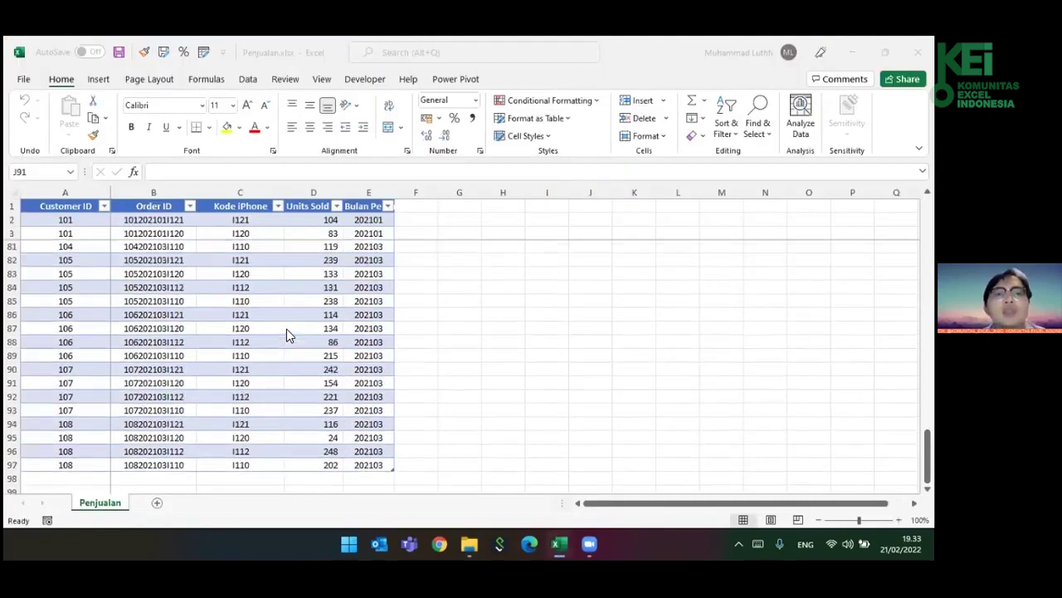
{"action": "scroll", "coordinate": [287, 328], "scroll_direction": "up", "scroll_amount": 8}
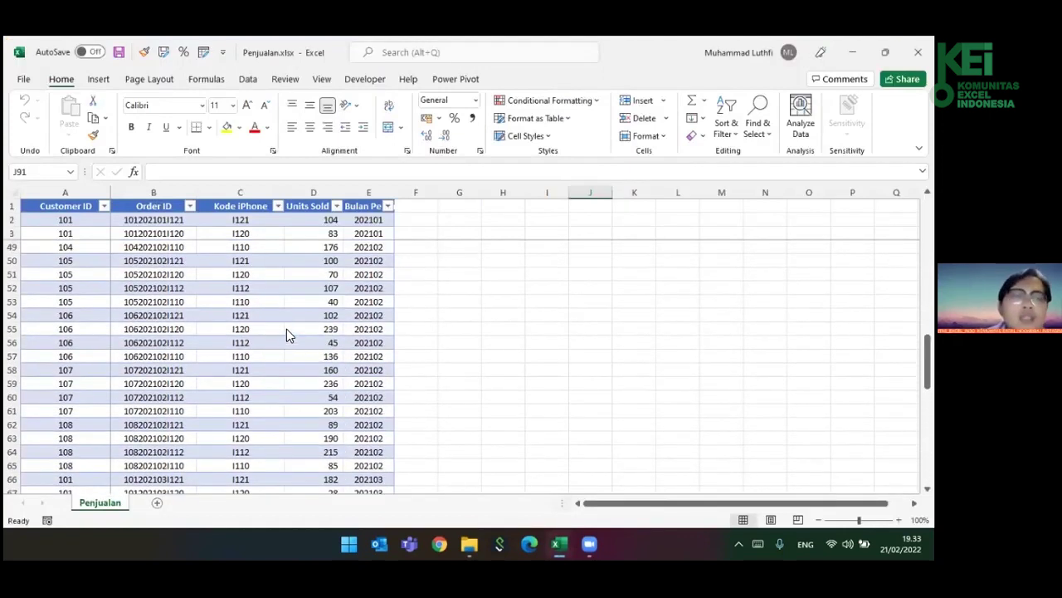
{"action": "left_click", "coordinate": [188, 327]}
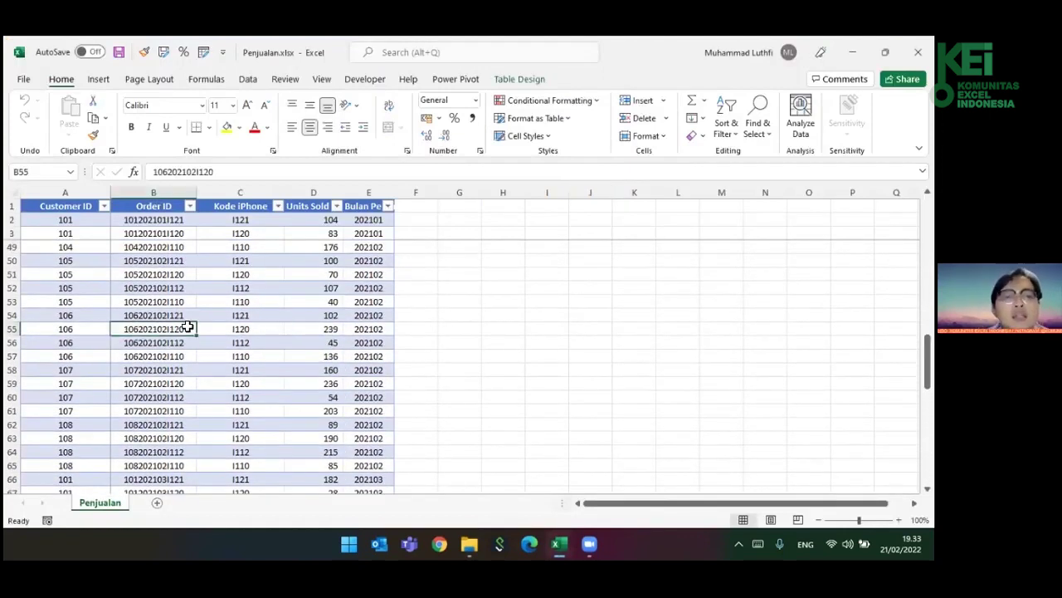
{"action": "key", "text": "ctrl+Up"}
{"action": "key", "text": "Down"}
{"action": "key", "text": "Down"}
{"action": "key", "text": "Down"}
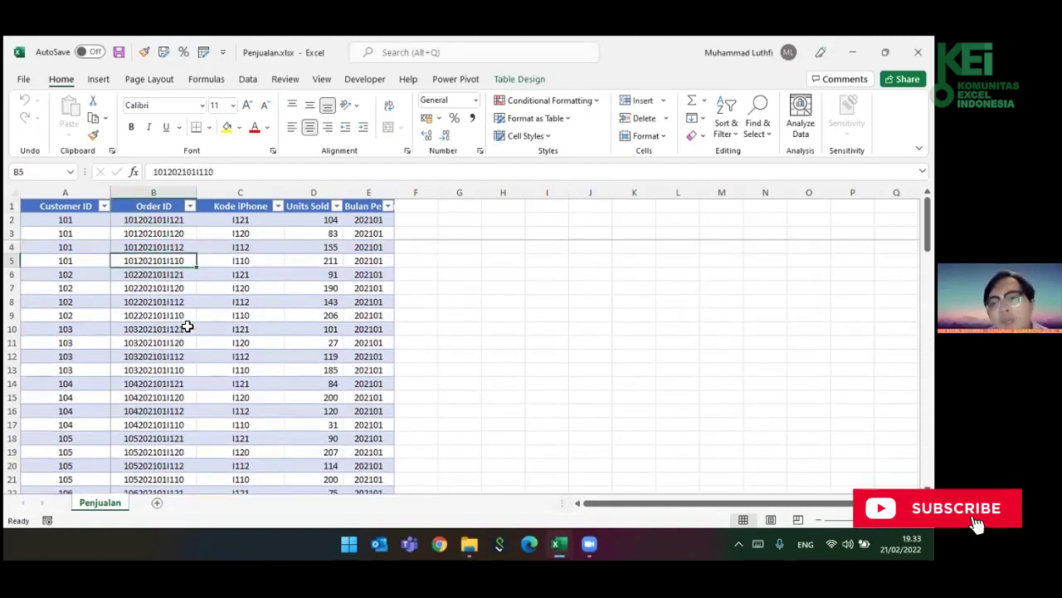
{"action": "key", "text": "Up"}
{"action": "key", "text": "Left"}
{"action": "key", "text": "Up"}
{"action": "key", "text": "Up"}
{"action": "key", "text": "Up"}
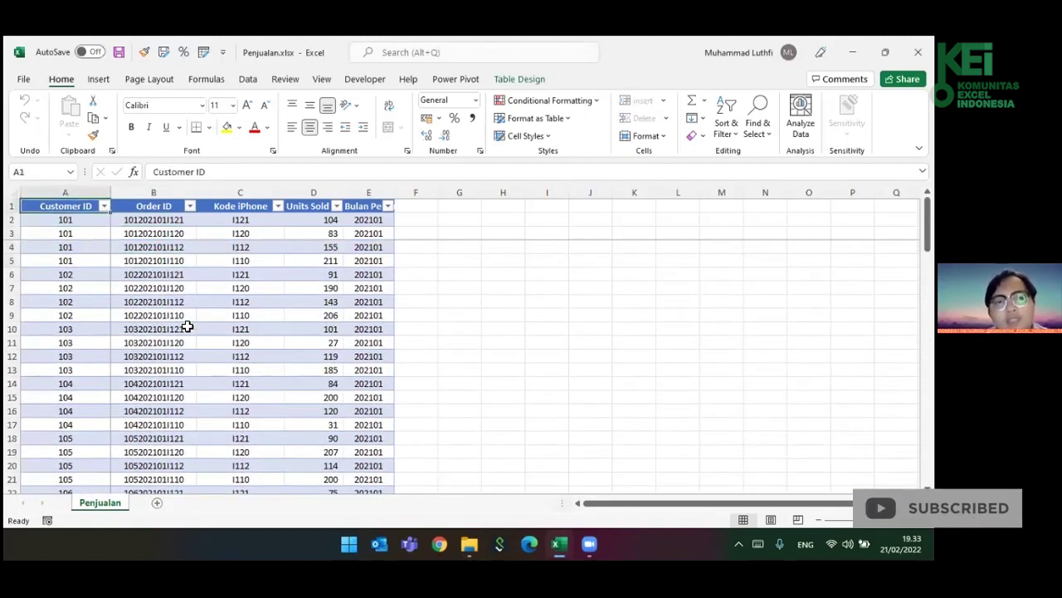
{"action": "key", "text": "Right"}
{"action": "key", "text": "Right"}
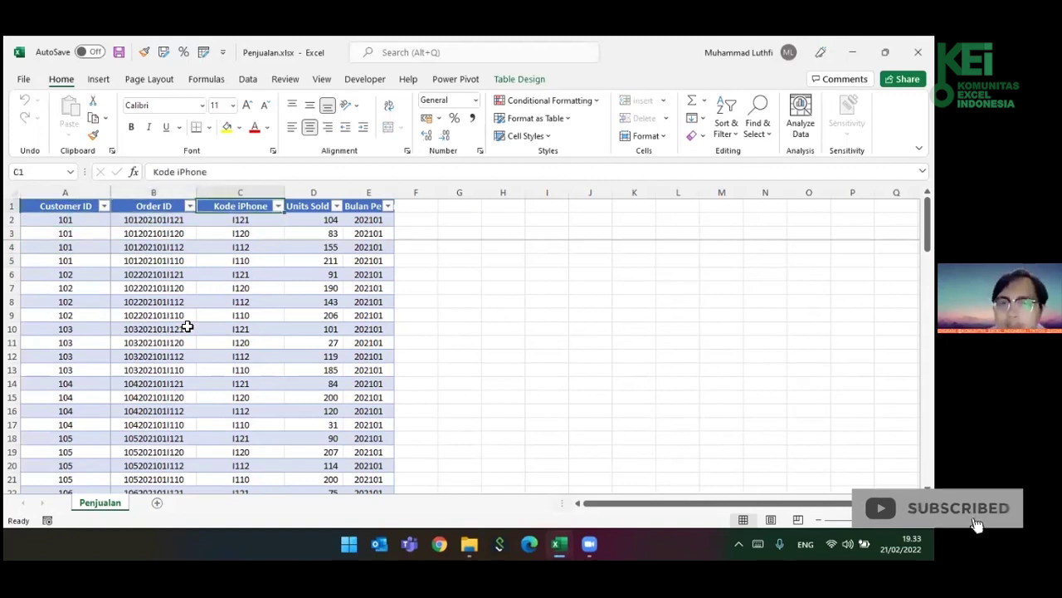
{"action": "key", "text": "Right"}
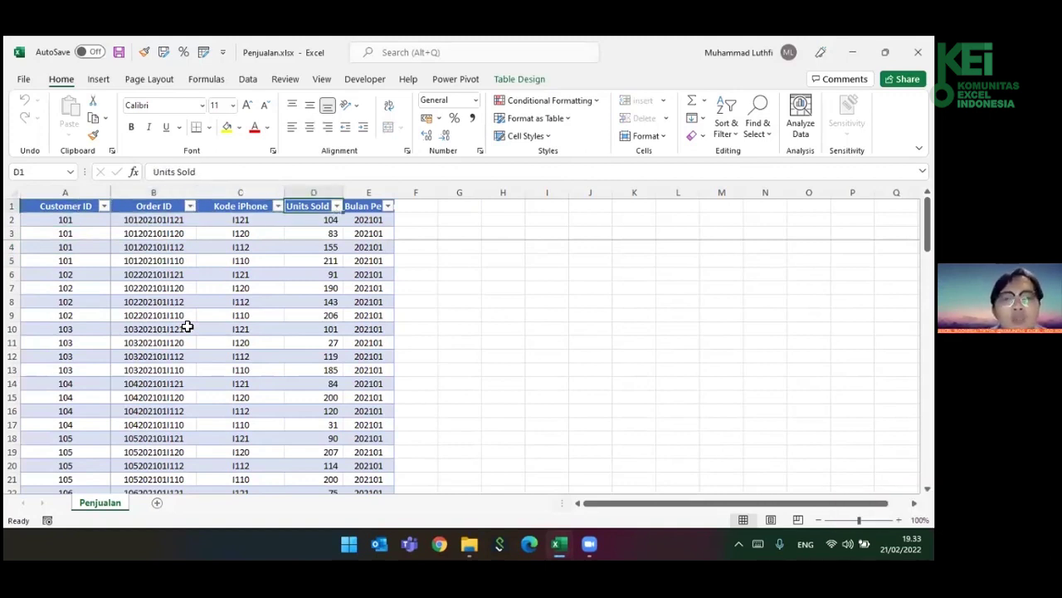
{"action": "key", "text": "Right"}
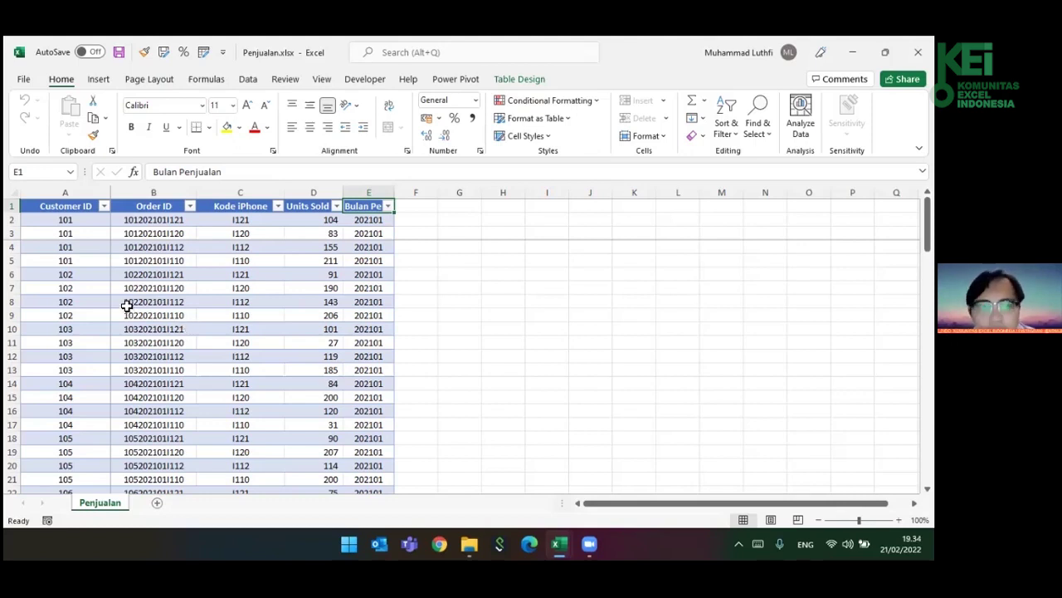
- Check the distinct Customer ID values in the Penjualan table without filtering
{"action": "left_click", "coordinate": [85, 247]}
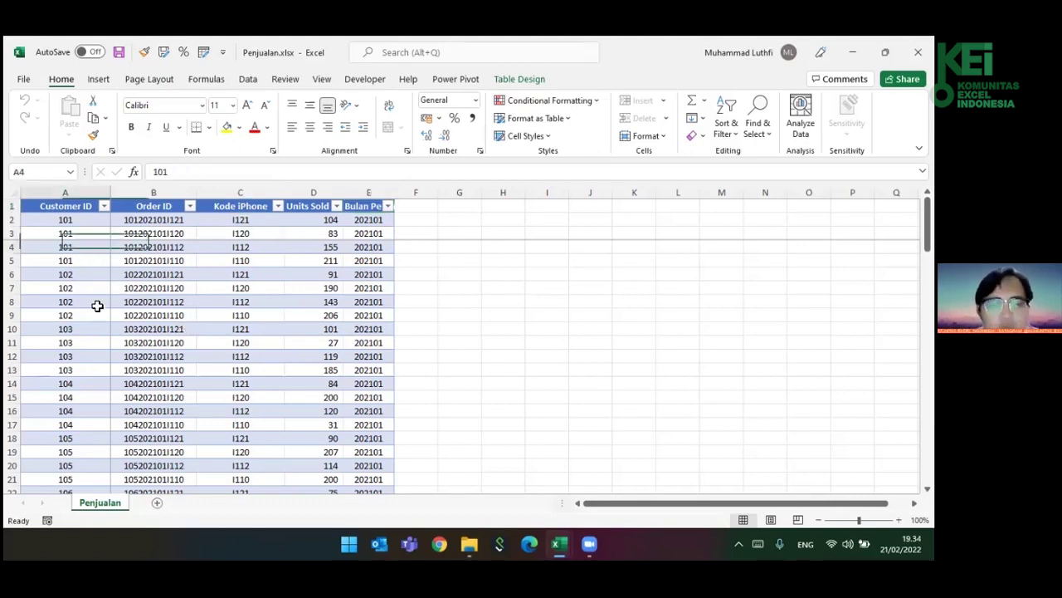
{"action": "left_click", "coordinate": [91, 193]}
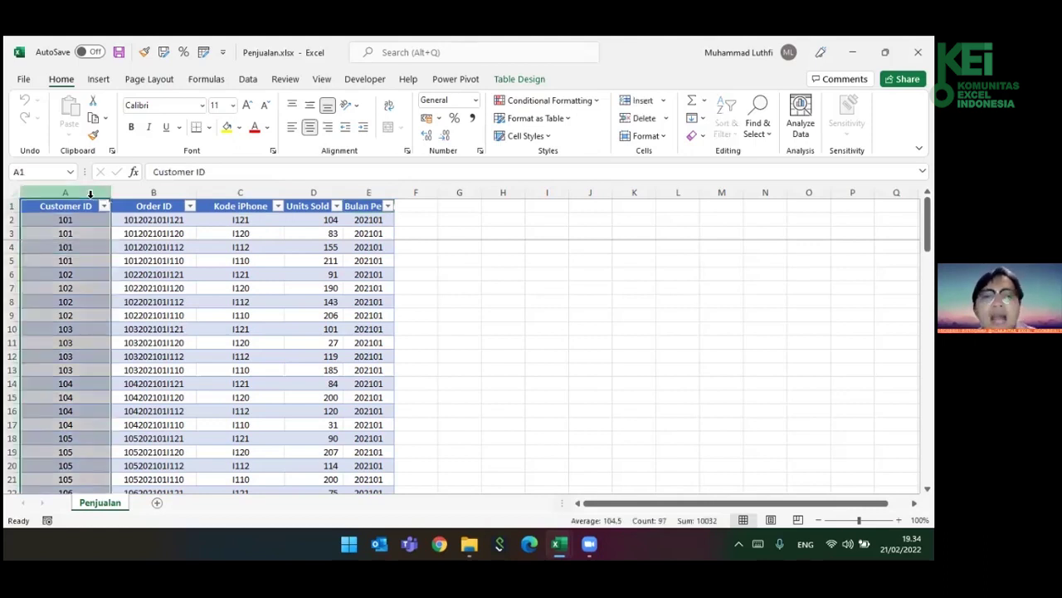
{"action": "left_click", "coordinate": [87, 259]}
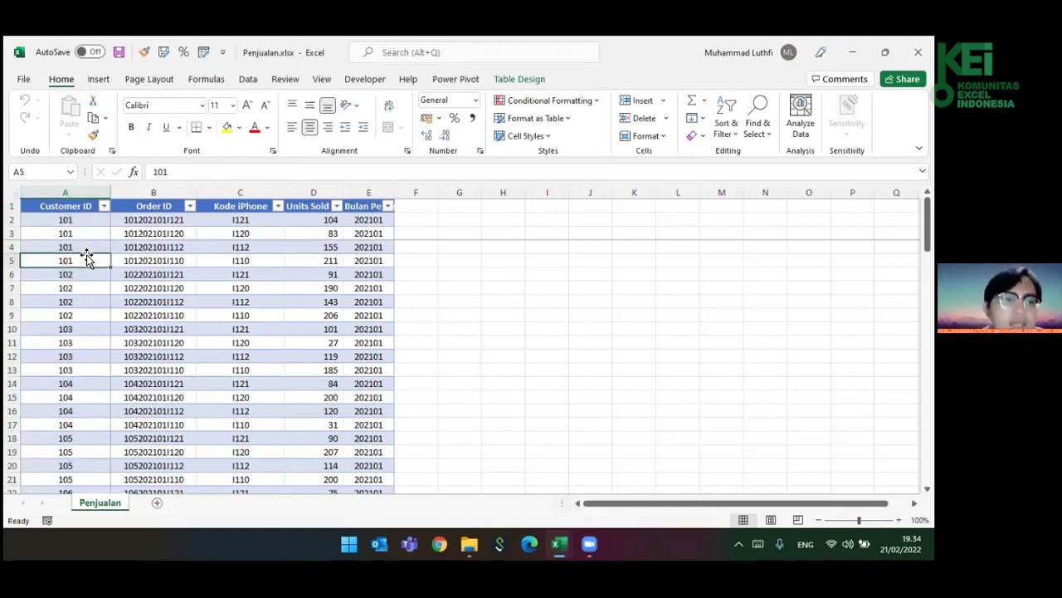
{"action": "left_click", "coordinate": [104, 207]}
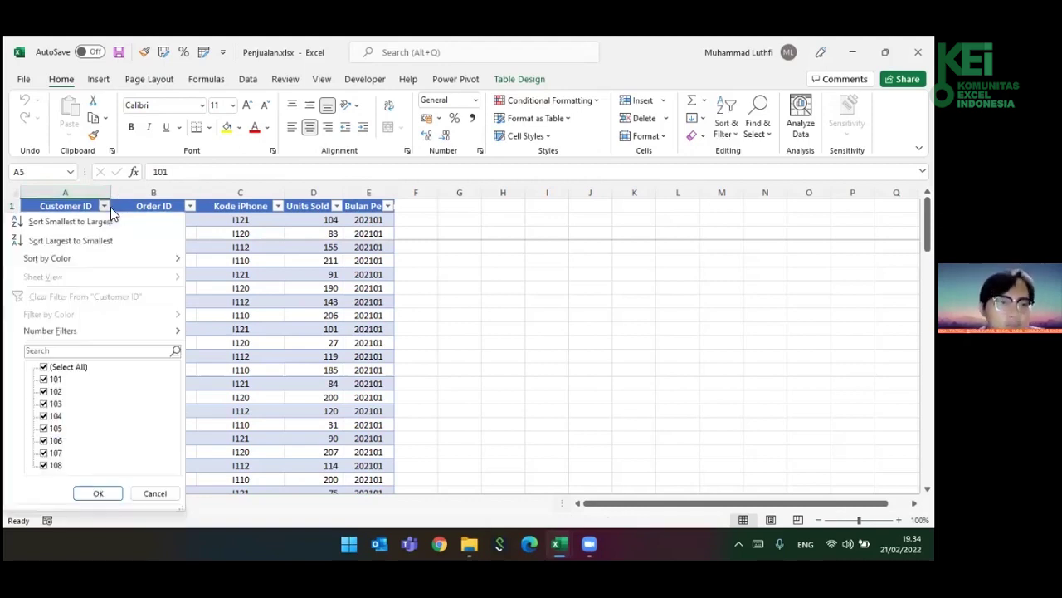
{"action": "left_click", "coordinate": [268, 348]}
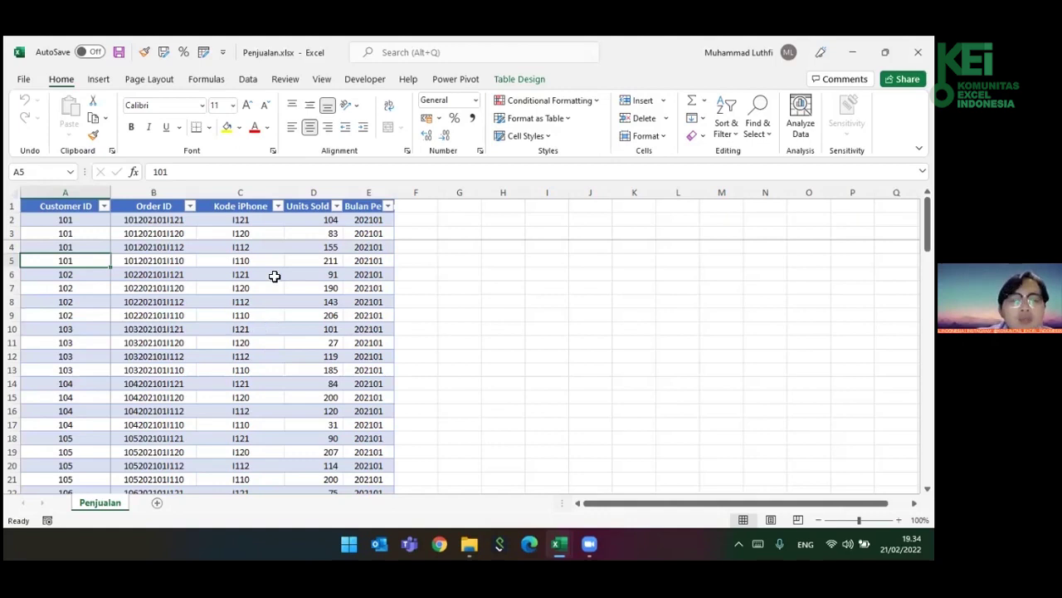
- Check the distinct Kode iPhone codes in the Penjualan table
{"action": "left_click", "coordinate": [245, 217]}
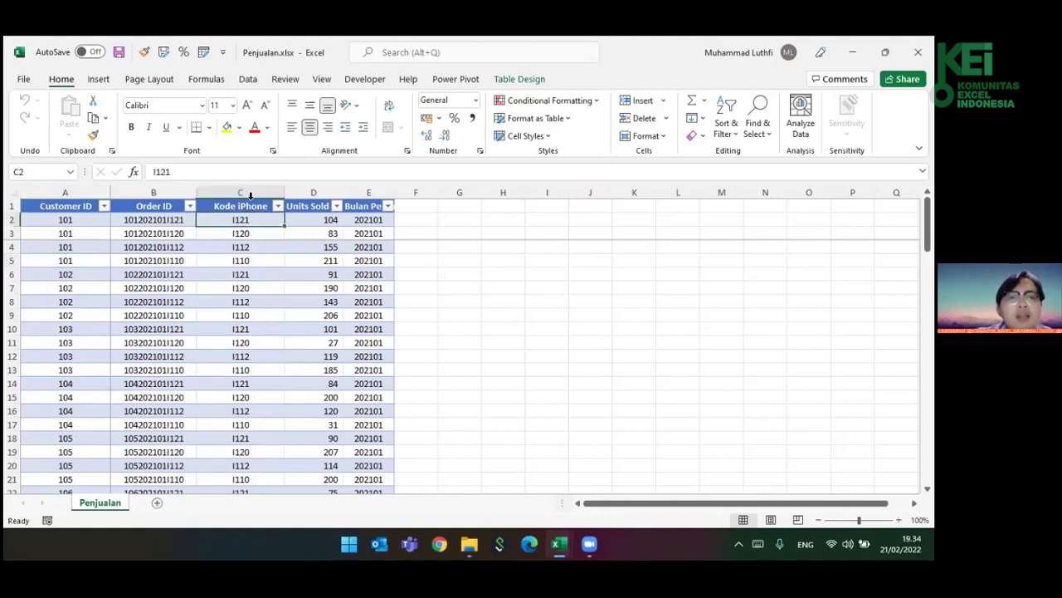
{"action": "key", "text": "ctrl+shift+Down"}
{"action": "key", "text": "alt+Down"}
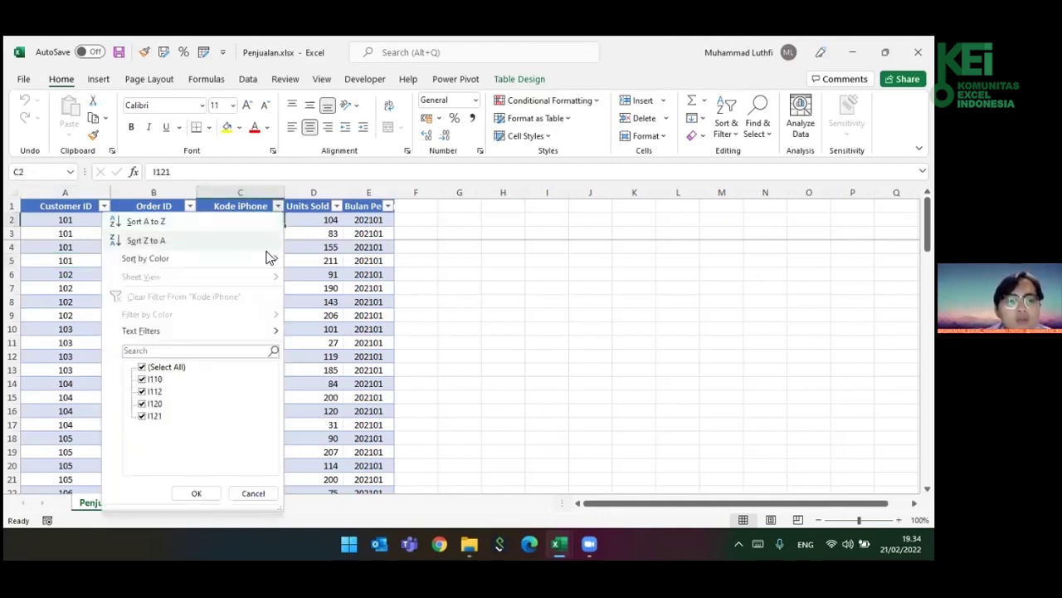
{"action": "key", "text": "Escape"}
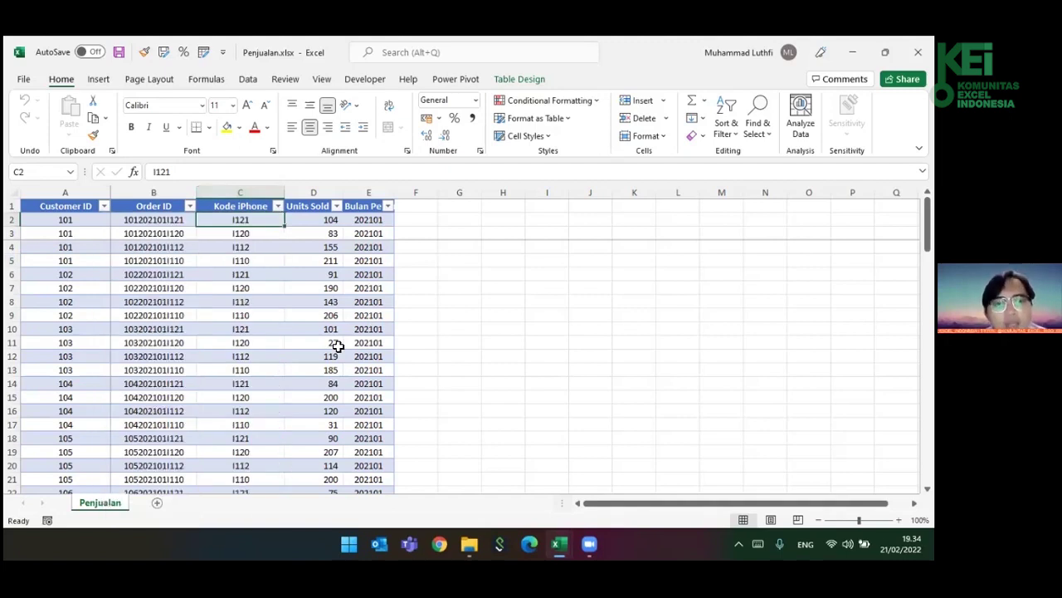
{"action": "left_click", "coordinate": [245, 233]}
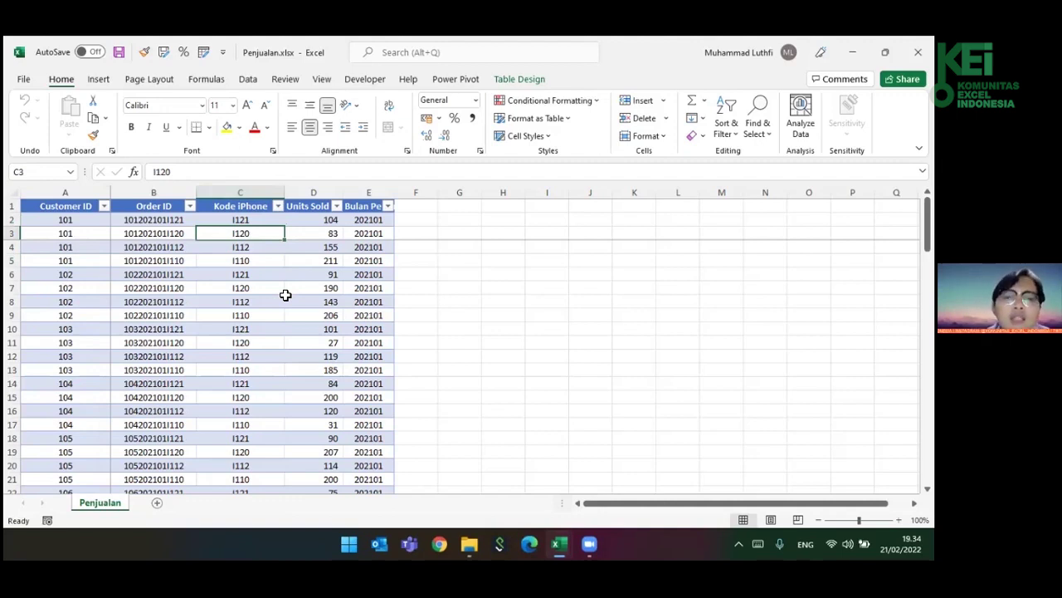
- Switch to the Customers workbook and look at the first customer, ID 101
{"action": "left_click", "coordinate": [559, 544]}
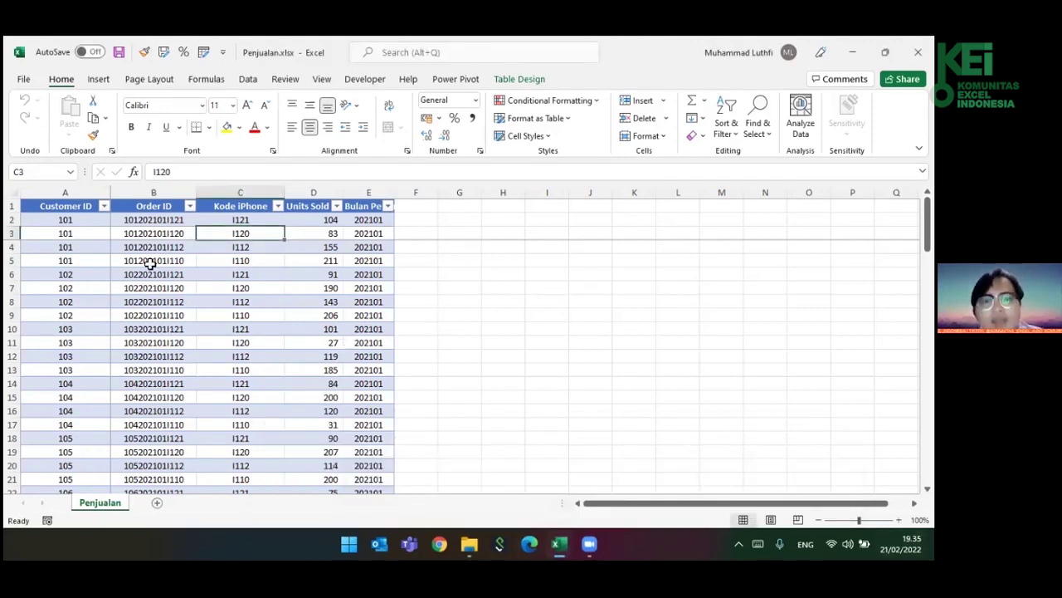
{"action": "left_click", "coordinate": [65, 192]}
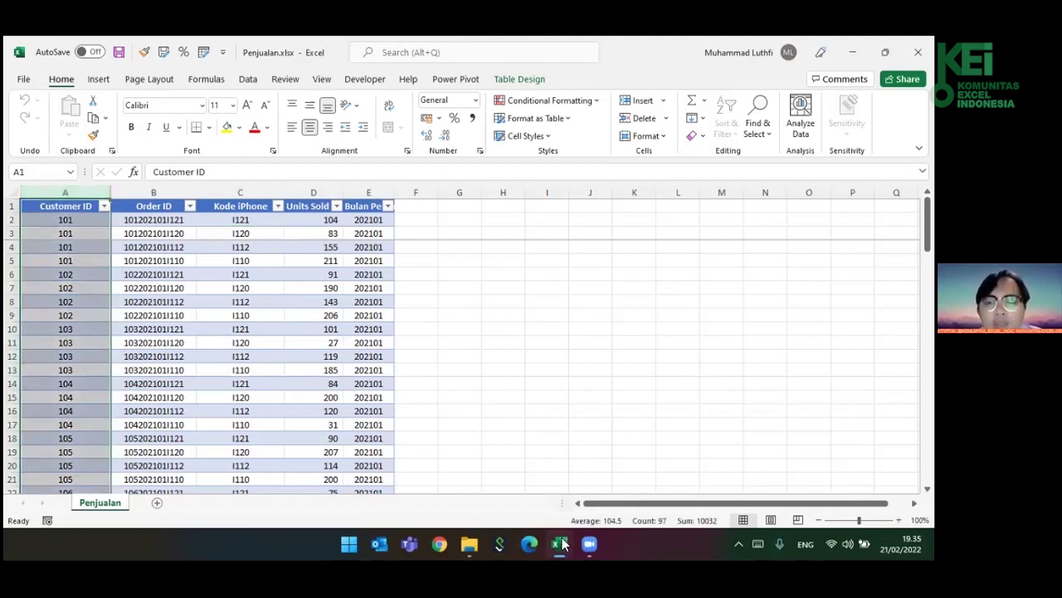
{"action": "left_click", "coordinate": [559, 544]}
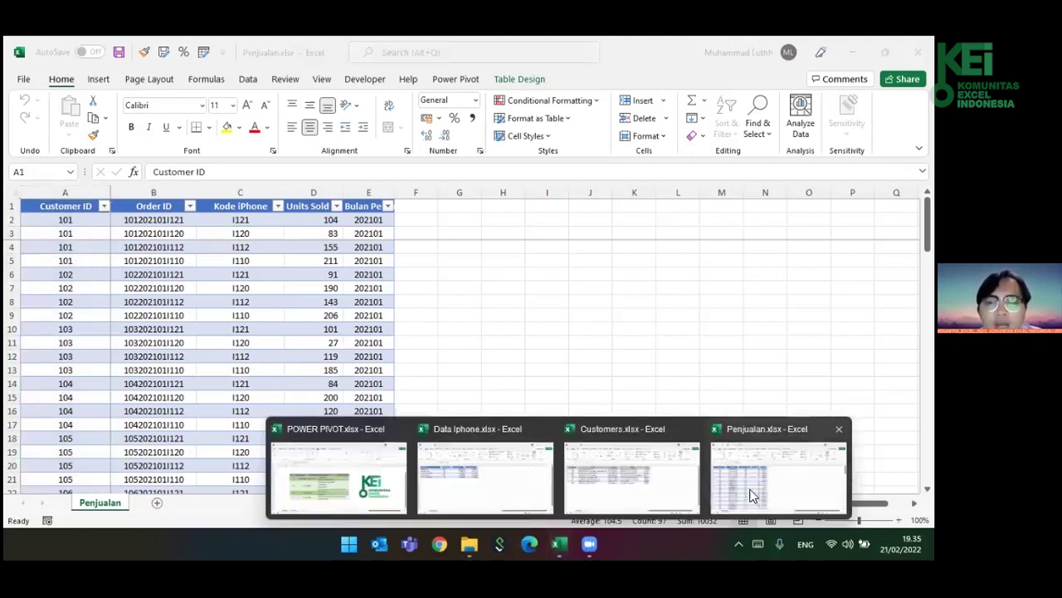
{"action": "left_click", "coordinate": [631, 477]}
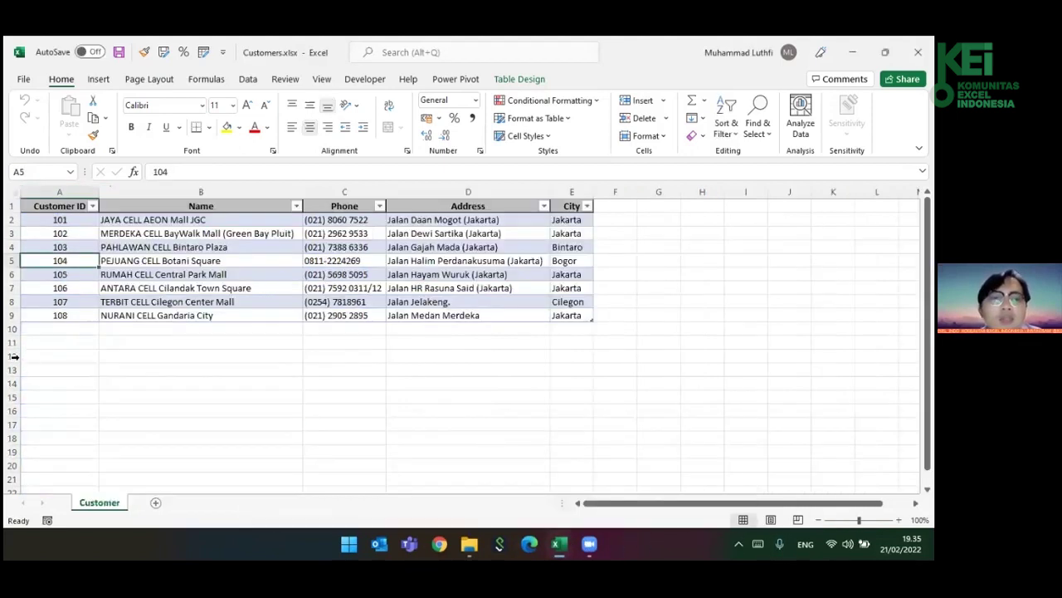
{"action": "left_click", "coordinate": [87, 354]}
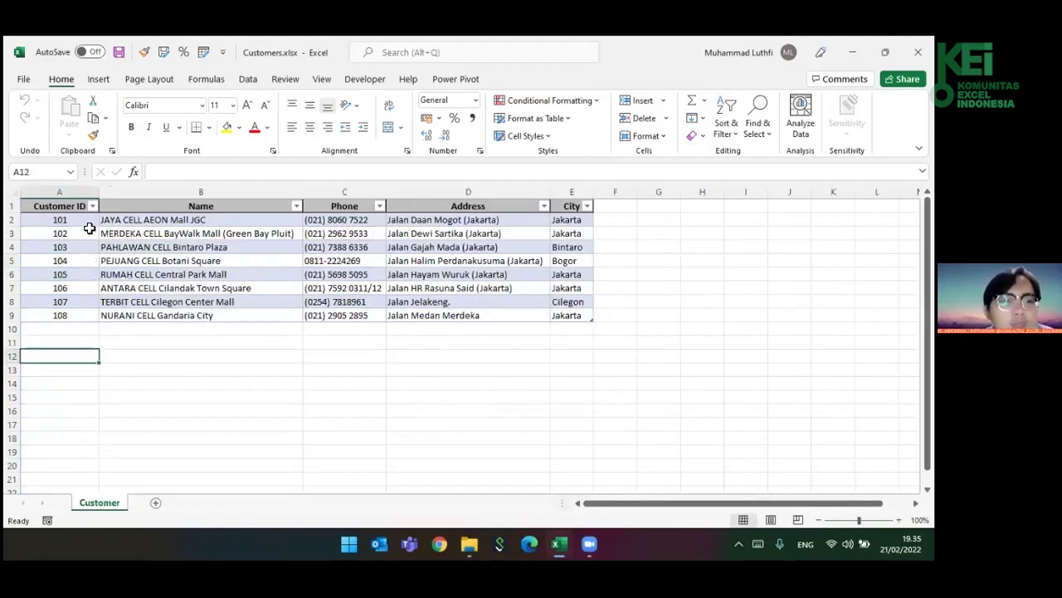
{"action": "left_click", "coordinate": [87, 221]}
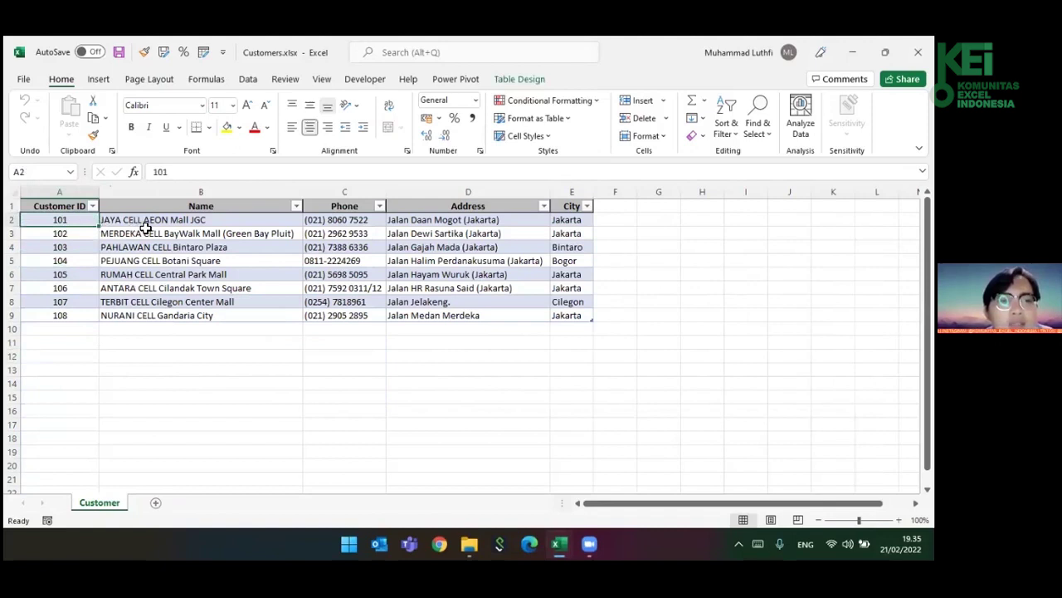
{"action": "key", "text": "Right"}
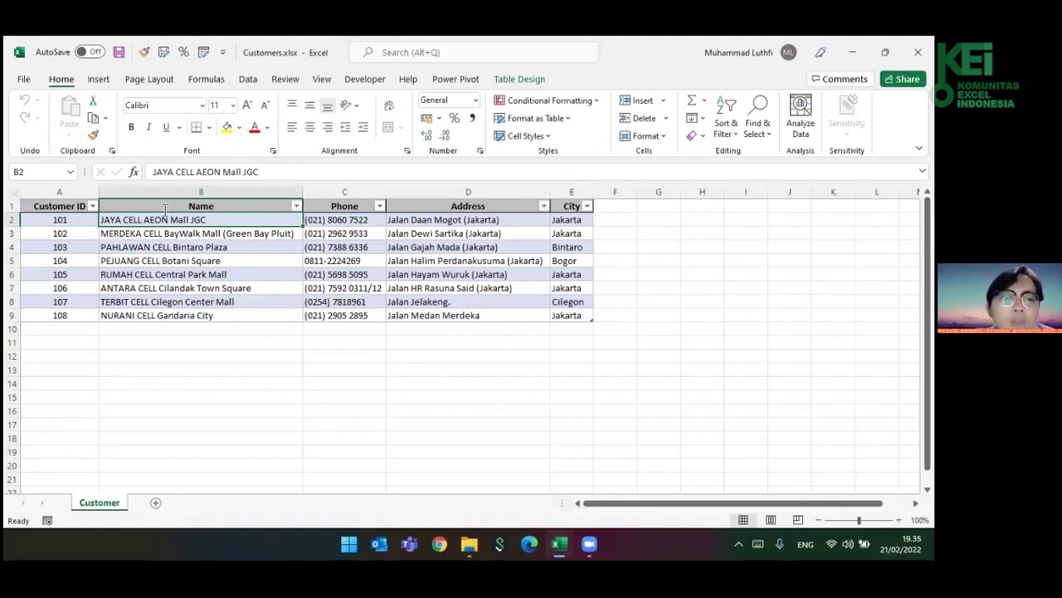
- Check the Customer ID through City columns, then return to Penjualan
{"action": "left_click_drag", "start_coordinate": [38, 192], "coordinate": [551, 290]}
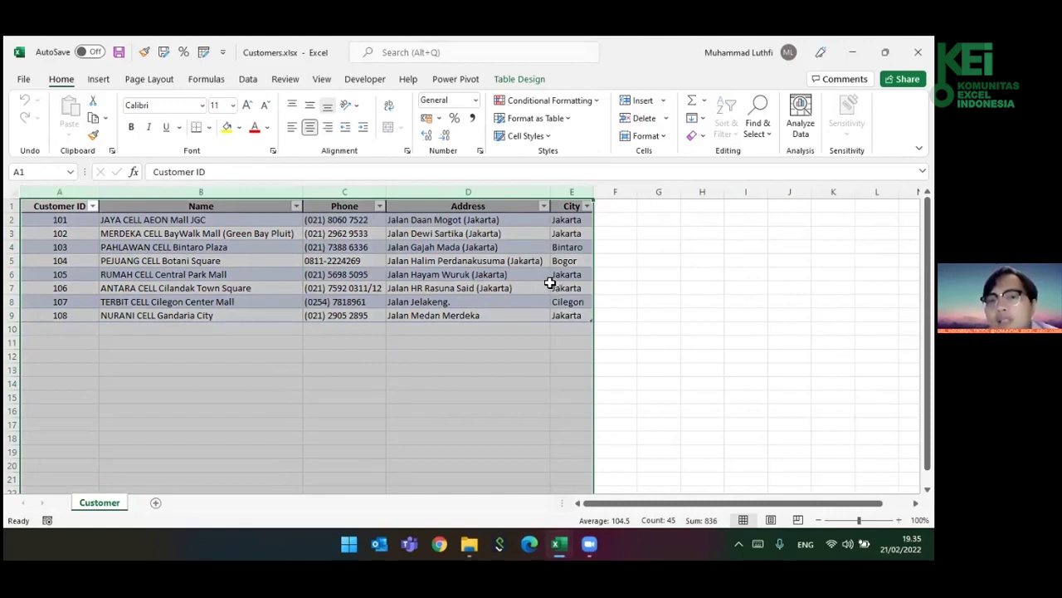
{"action": "left_click", "coordinate": [273, 382]}
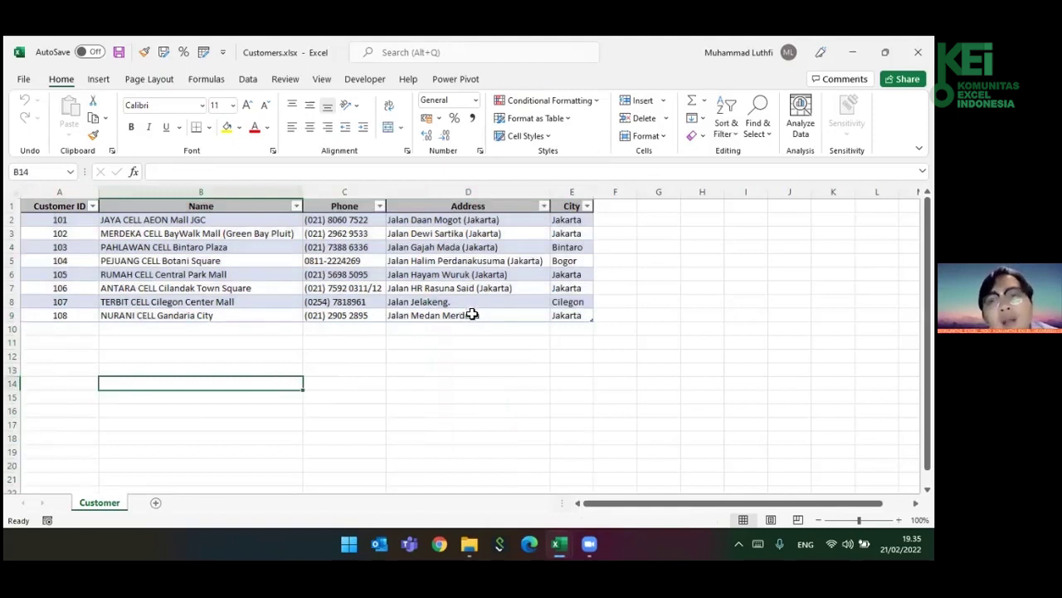
{"action": "left_click", "coordinate": [569, 191]}
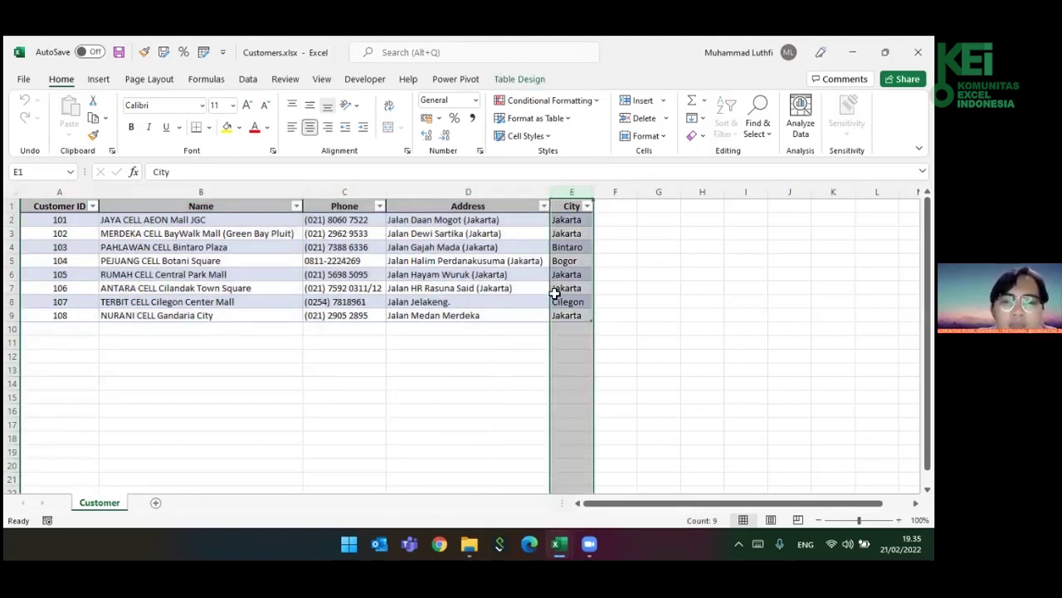
{"action": "mouse_move", "coordinate": [559, 543]}
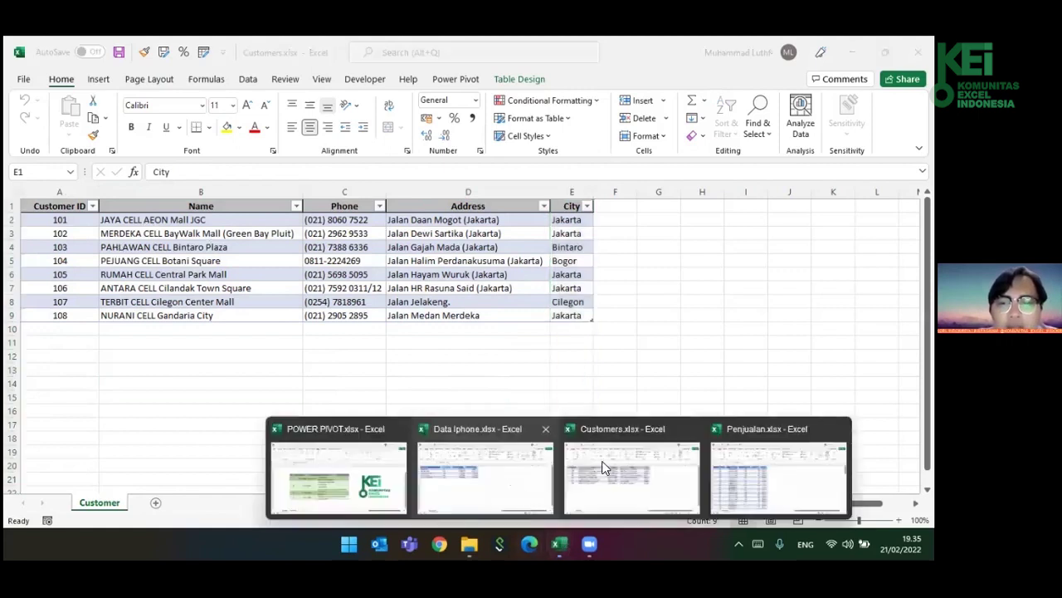
{"action": "left_click", "coordinate": [771, 464]}
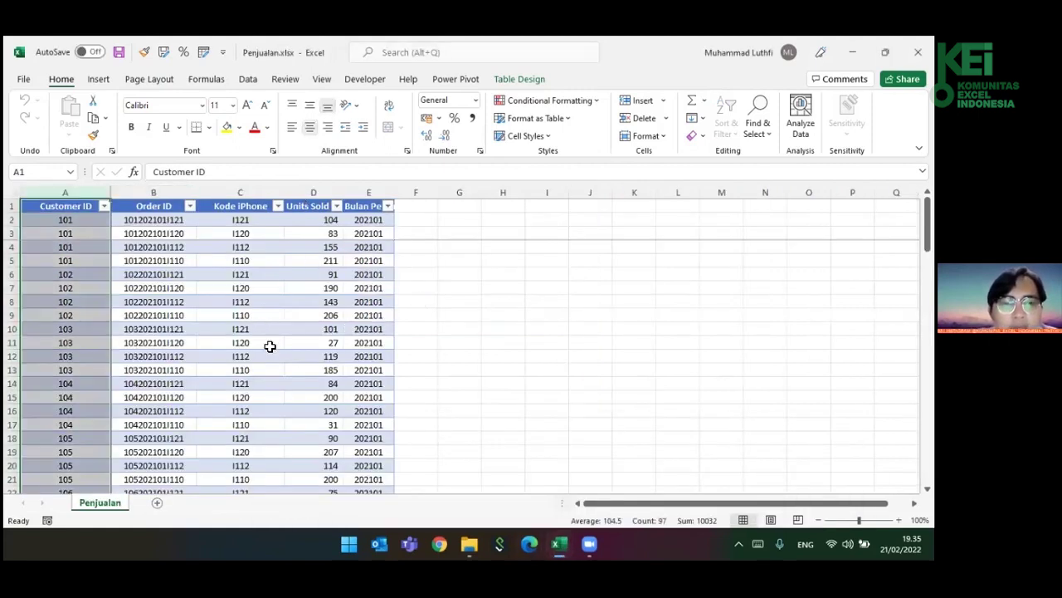
- Add a KOTA header in cell F1 beside the sales table
{"action": "left_click", "coordinate": [417, 317]}
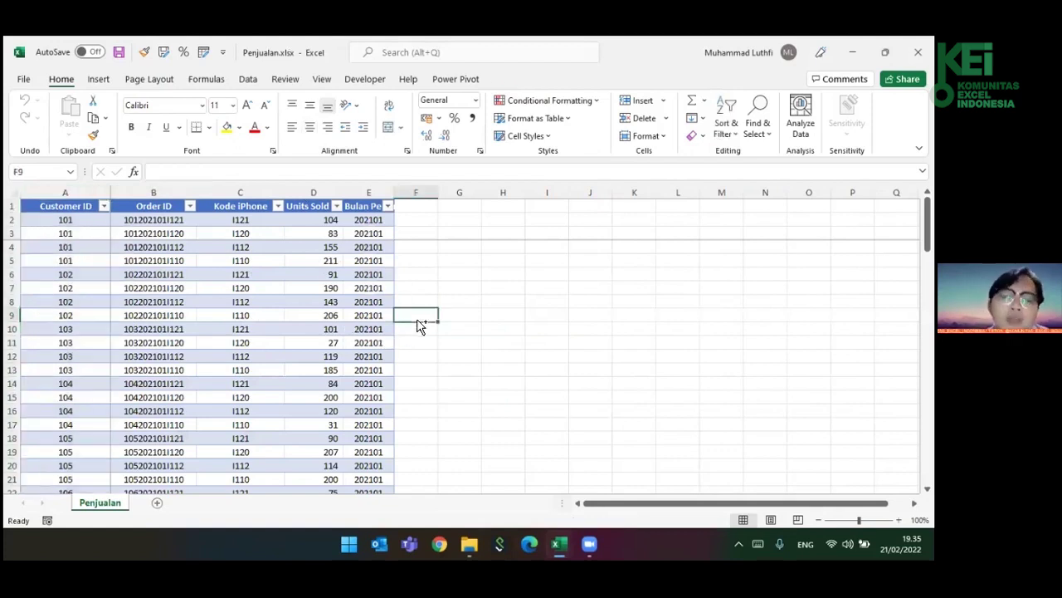
{"action": "key", "text": "ctrl+Up"}
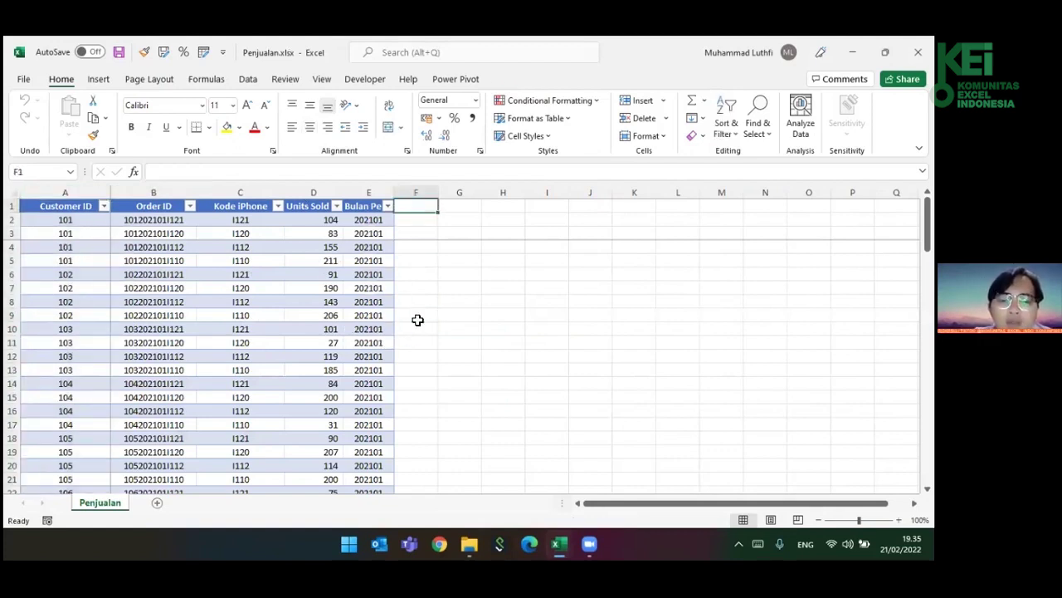
{"action": "type", "text": "KOTA"}
{"action": "key", "text": "Return"}
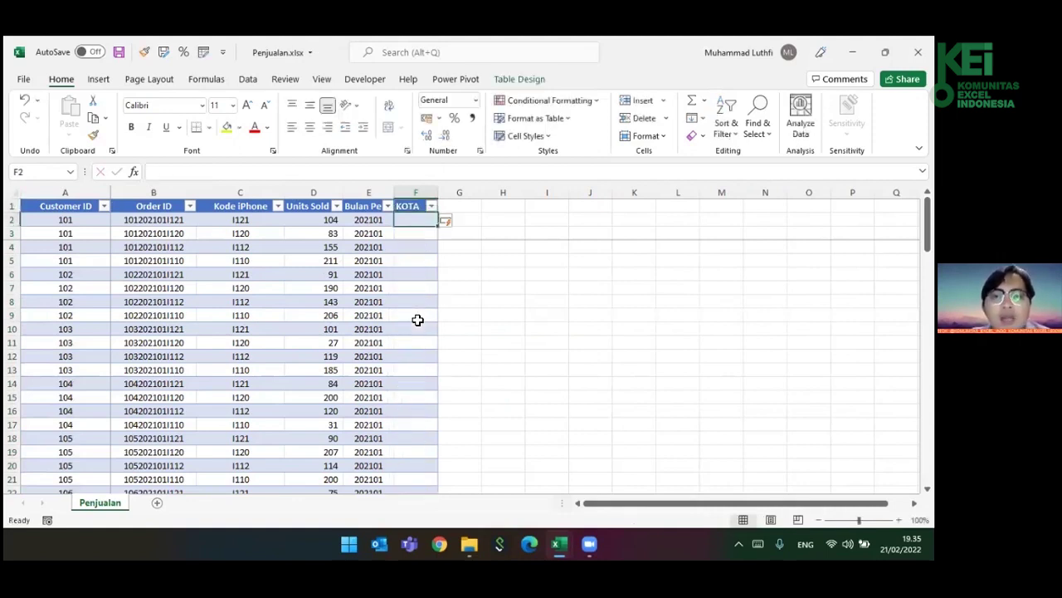
- Enter =VLOOKUP([@[Customer ID]];Customers.xlsx!Customer[#All];5;0) in F2 to fill cities
{"action": "type", "text": "=vl"}
{"action": "key", "text": "Tab"}
{"action": "key", "text": "Left"}
{"action": "key", "text": "Left"}
{"action": "key", "text": "Left"}
{"action": "key", "text": "Left"}
{"action": "type", "text": ";"}
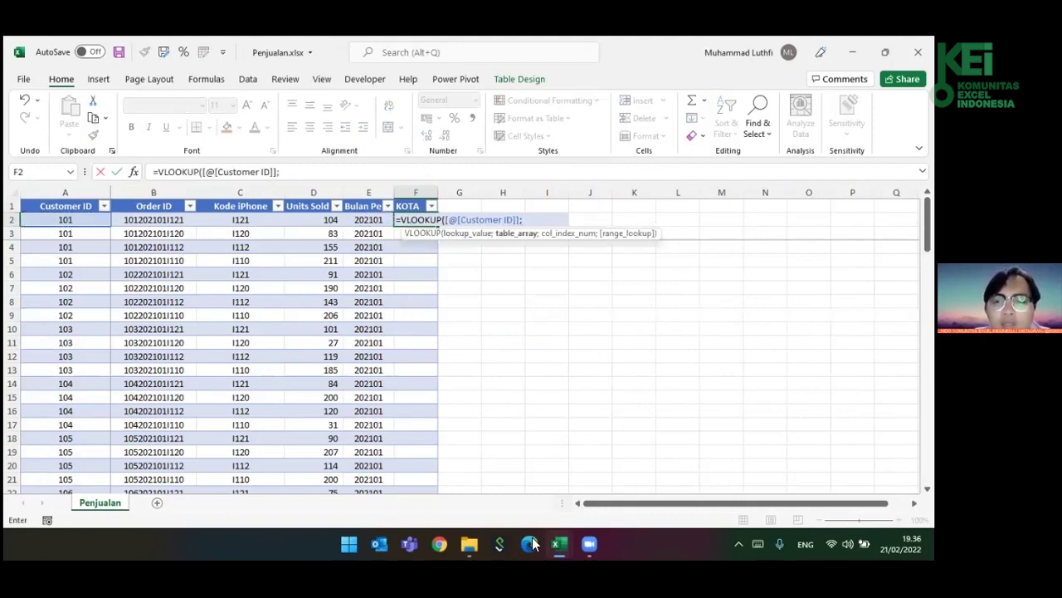
{"action": "left_click", "coordinate": [558, 544]}
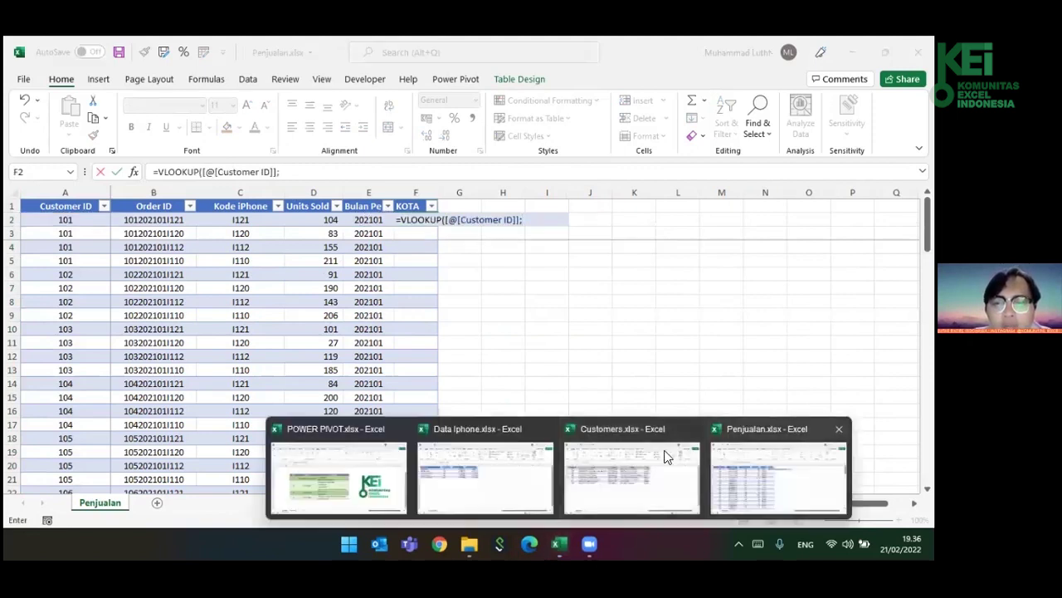
{"action": "left_click", "coordinate": [631, 477]}
{"action": "left_click", "coordinate": [46, 207]}
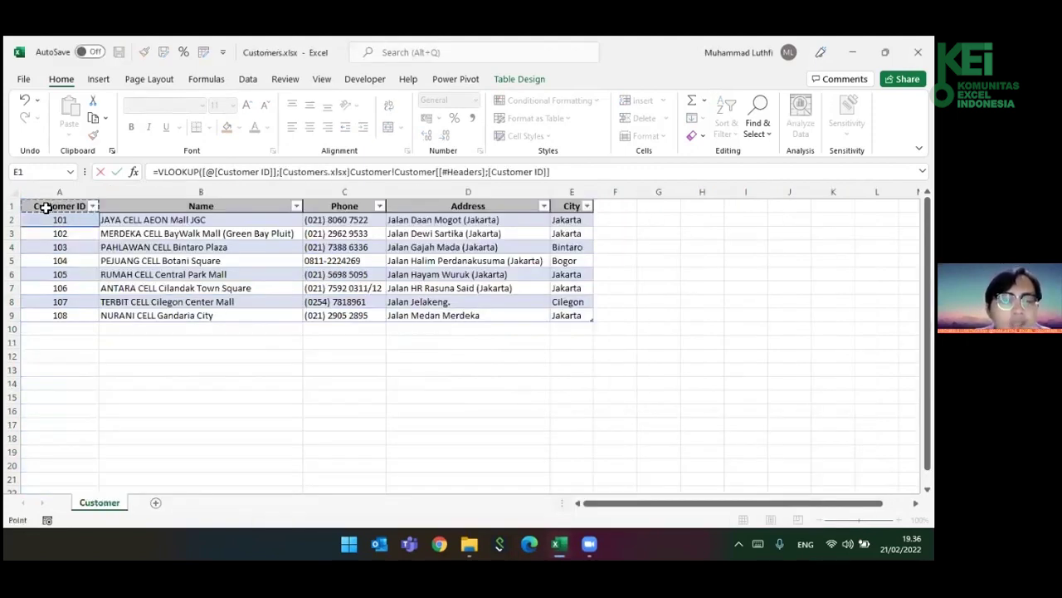
{"action": "key", "text": "ctrl+a"}
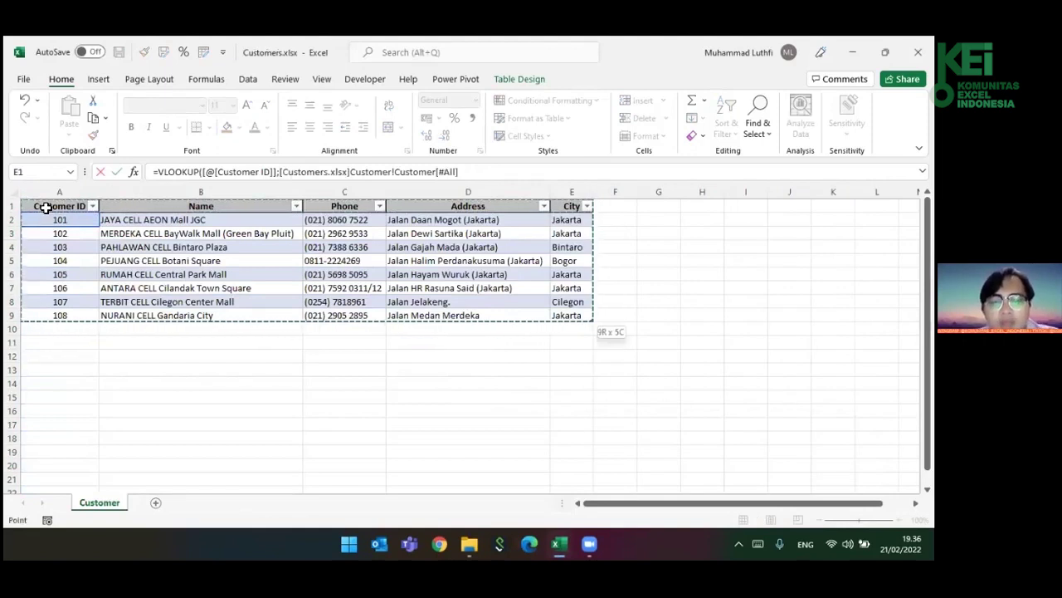
{"action": "type", "text": ";"}
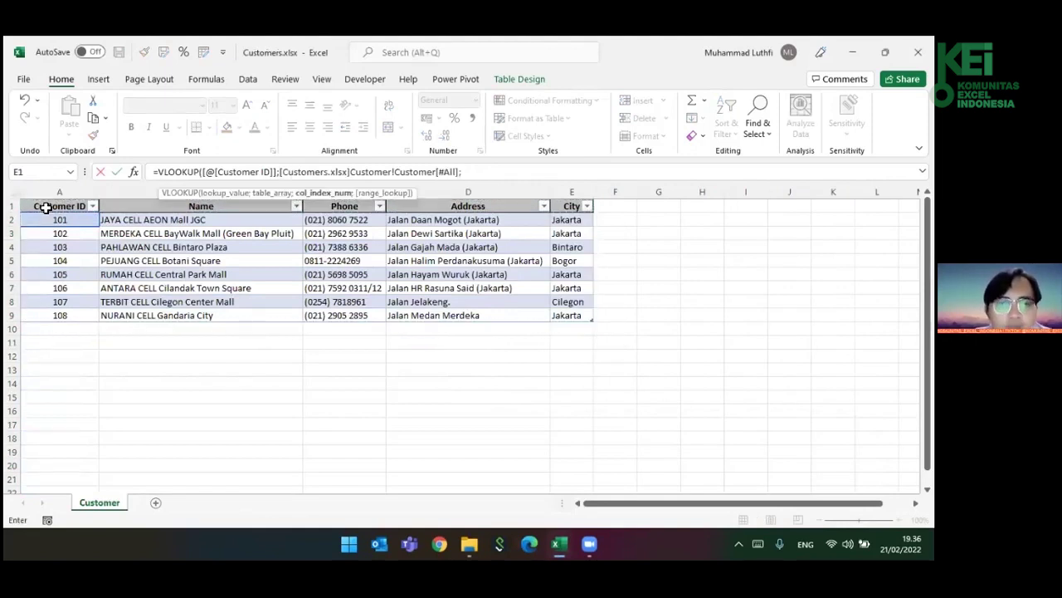
{"action": "type", "text": "5;0)"}
{"action": "key", "text": "Return"}
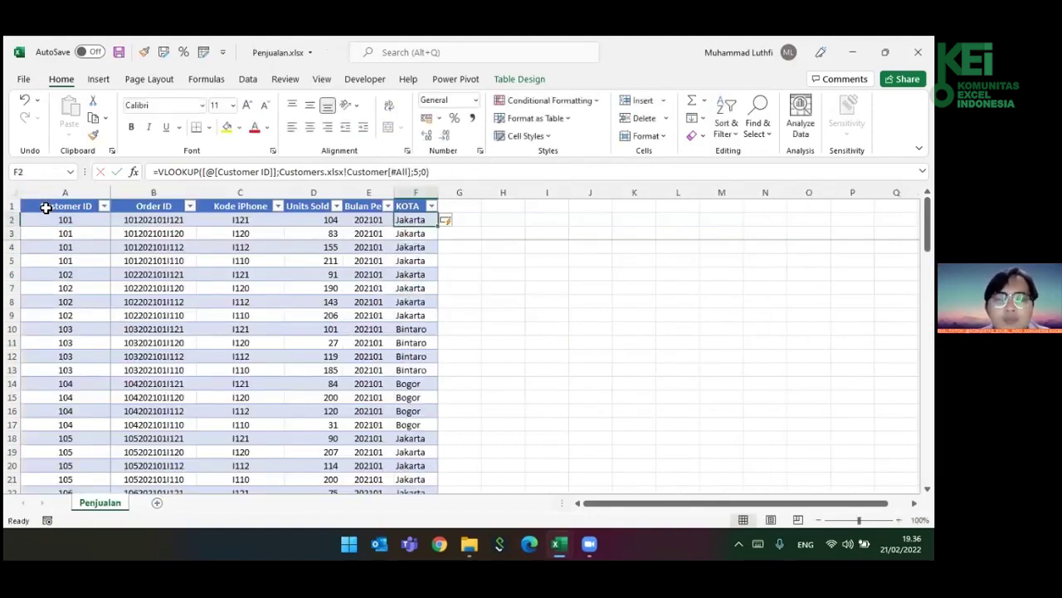
- Check the KOTA results and F2 formula, ending on empty header cell G1
{"action": "key", "text": "Return"}
{"action": "key", "text": "ctrl+Down"}
{"action": "key", "text": "ctrl+Up"}
{"action": "key", "text": "Down"}
{"action": "key", "text": "Down"}
{"action": "key", "text": "Down"}
{"action": "key", "text": "Down"}
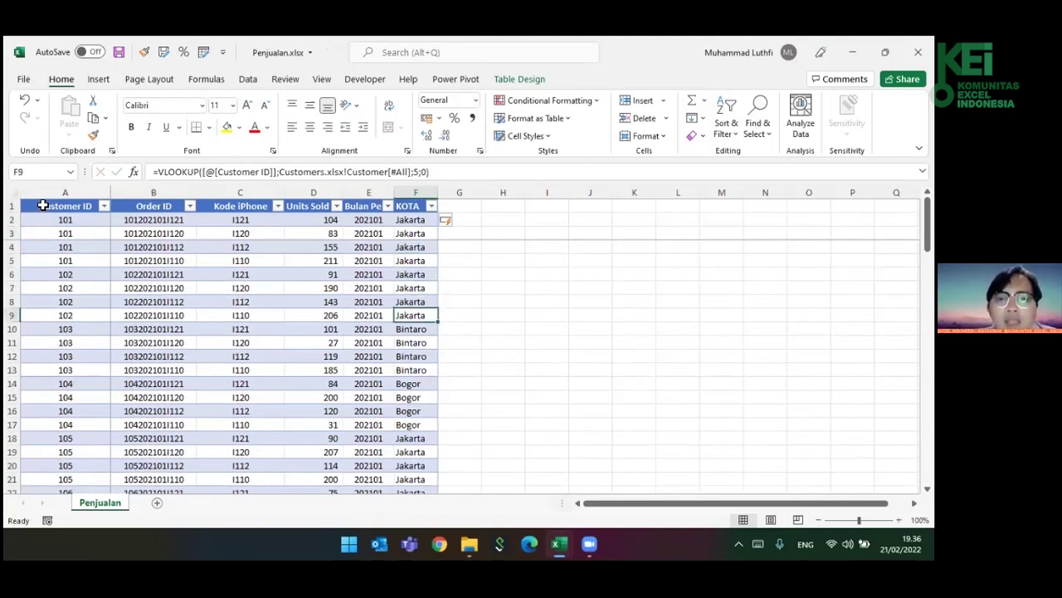
{"action": "left_click", "coordinate": [417, 192]}
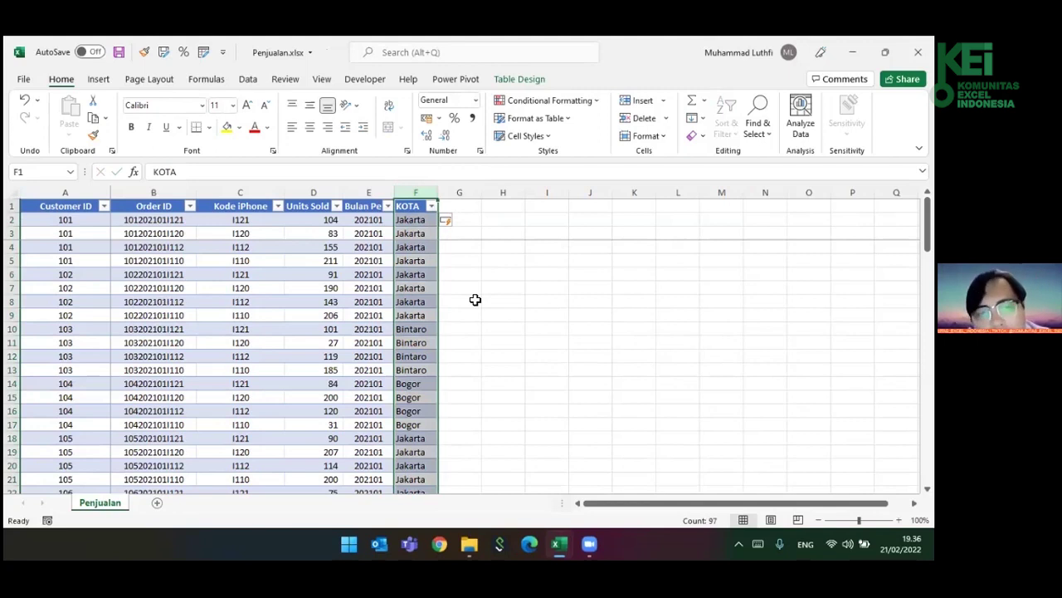
{"action": "key", "text": "ctrl+Home"}
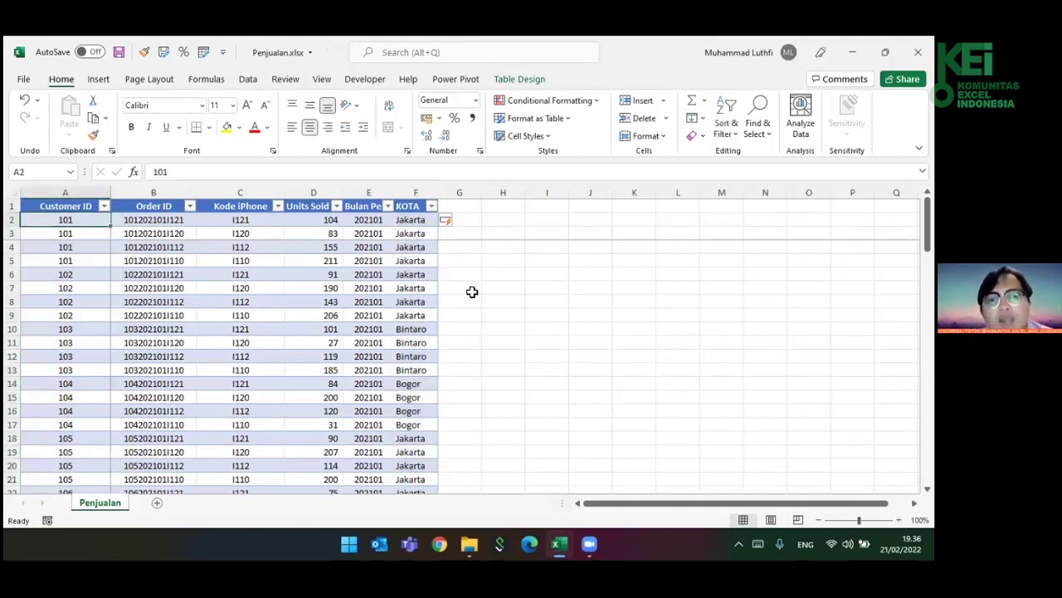
{"action": "key", "text": "ctrl+Right"}
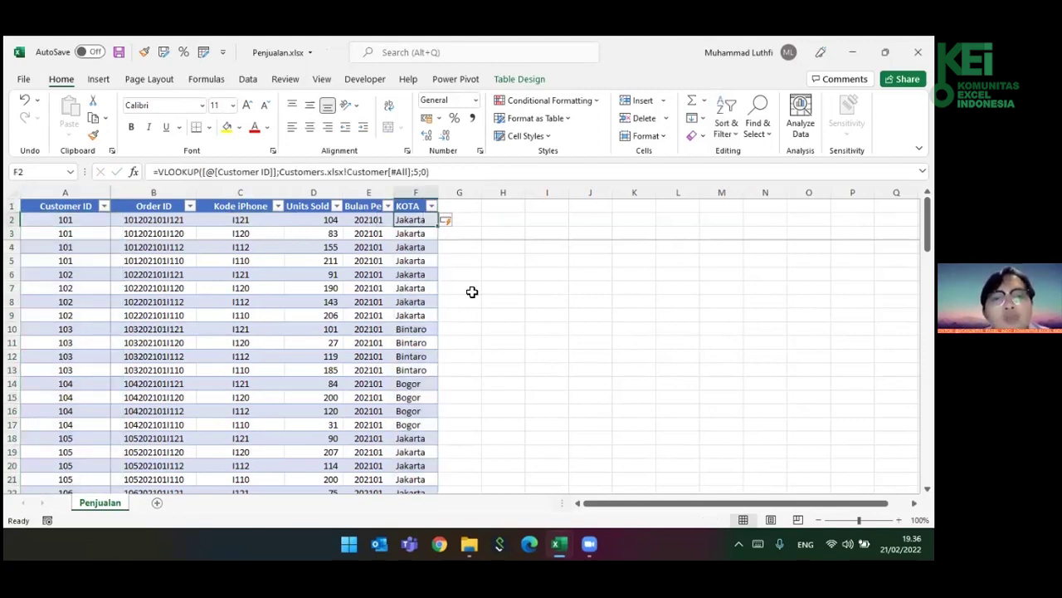
{"action": "key", "text": "ctrl+Left"}
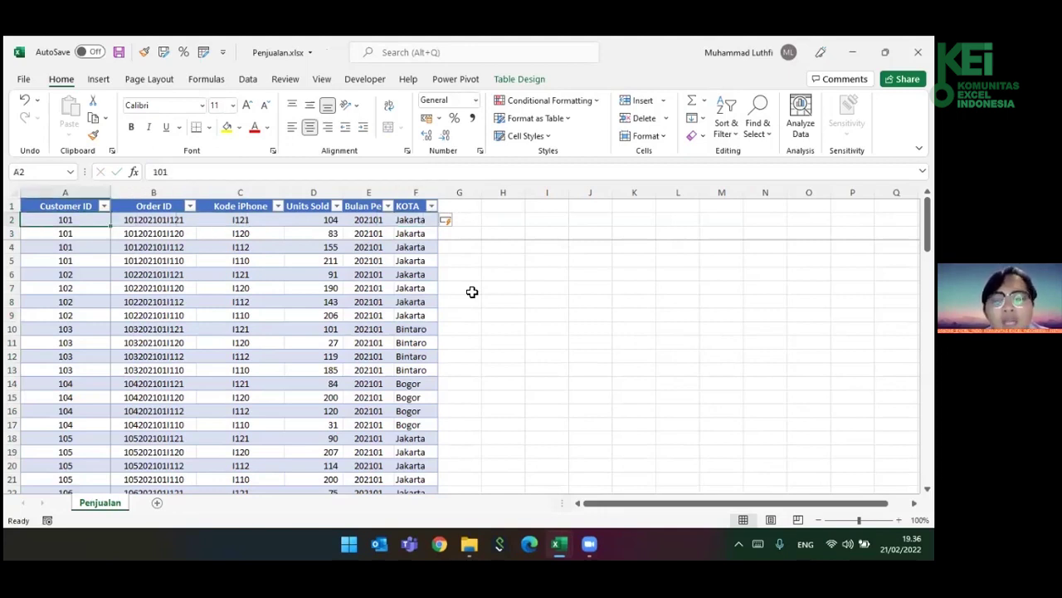
{"action": "key", "text": "Right"}
{"action": "key", "text": "ctrl+Up"}
{"action": "key", "text": "ctrl+Right"}
{"action": "key", "text": "Right"}
- Add the NAMA CUSTOMER header in G1 and begin a VLOOKUP in G2
{"action": "type", "text": "NAMA CUSTOMER"}
{"action": "key", "text": "Return"}
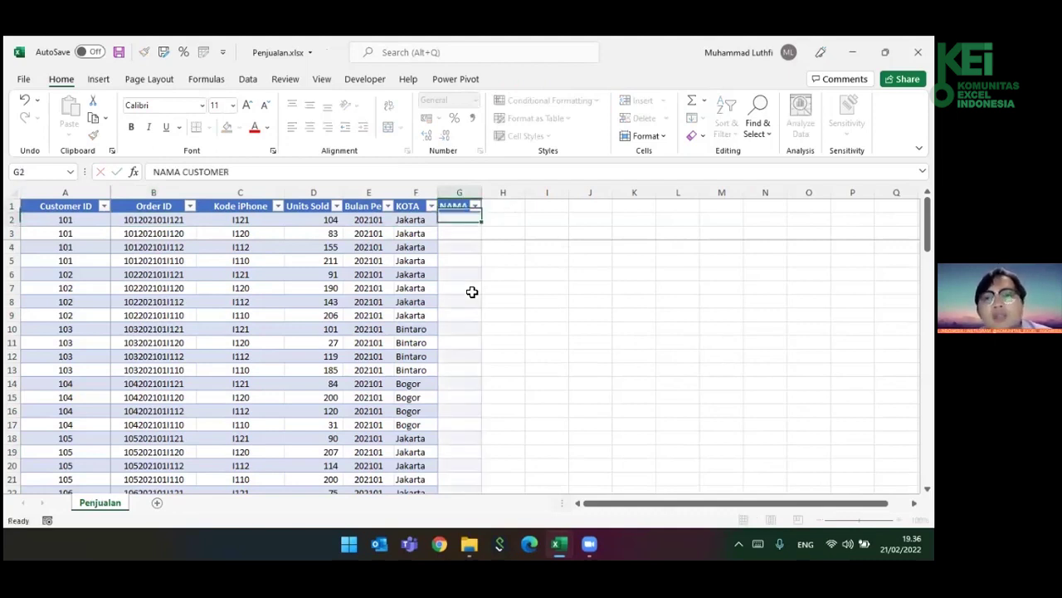
{"action": "type", "text": "=VL"}
{"action": "key", "text": "ctrl+Return"}
{"action": "key", "text": "Home"}
{"action": "key", "text": "ctrl+Right"}
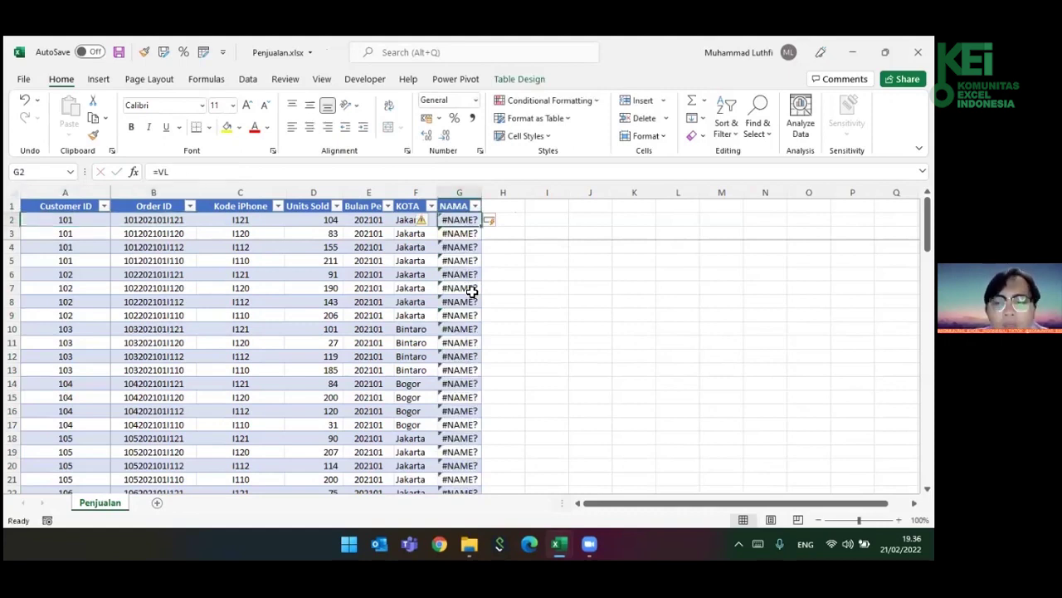
{"action": "key", "text": "F2"}
- Complete the exact-match VLOOKUP on Customers.xlsx's Customer table to fill store names
{"action": "key", "text": "Tab"}
{"action": "key", "text": "Left"}
{"action": "key", "text": "ctrl+Left"}
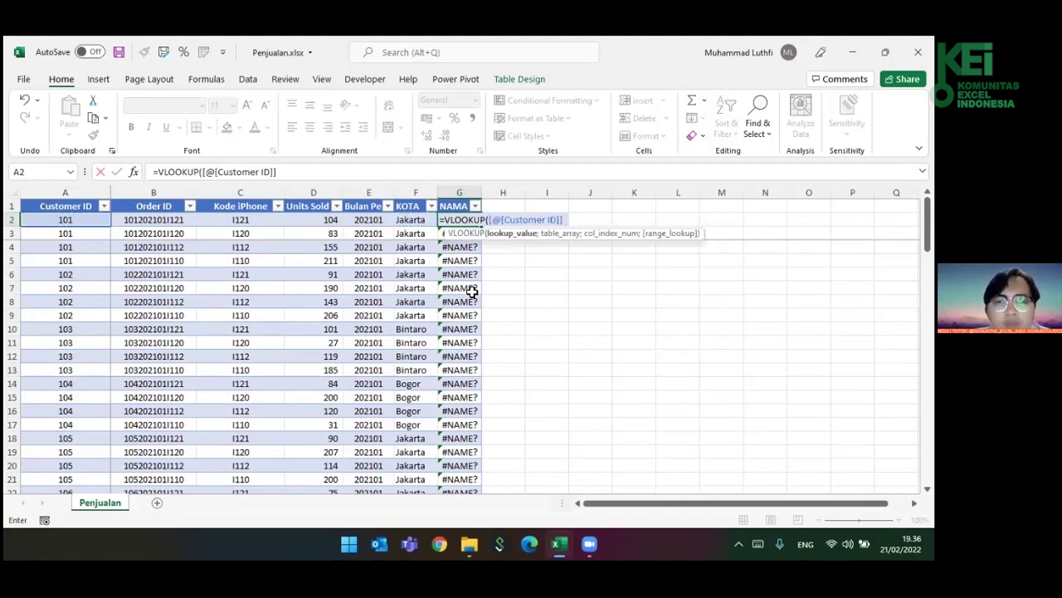
{"action": "type", "text": ";"}
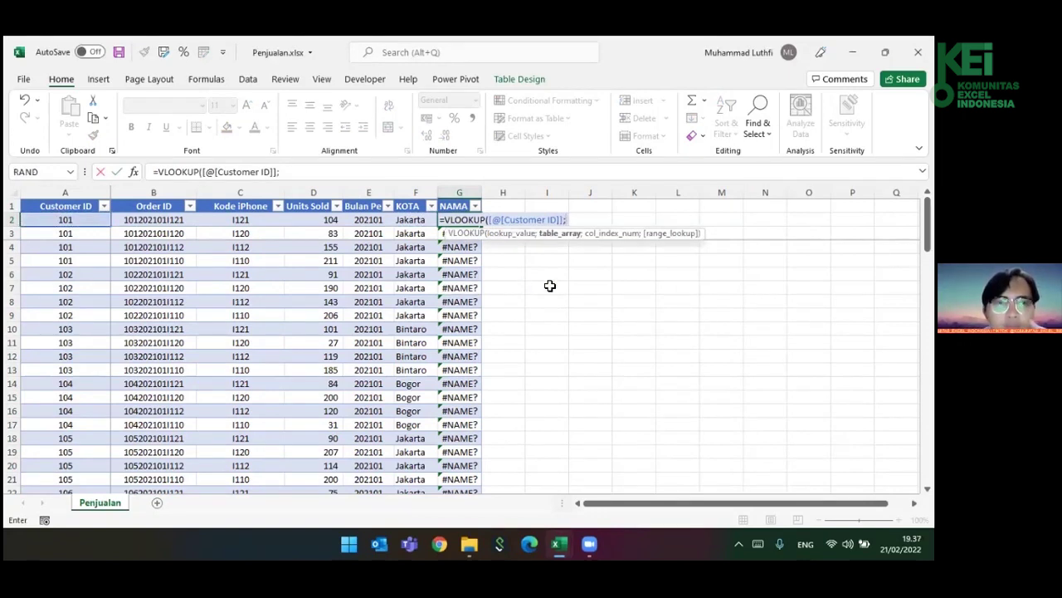
{"action": "mouse_move", "coordinate": [569, 544]}
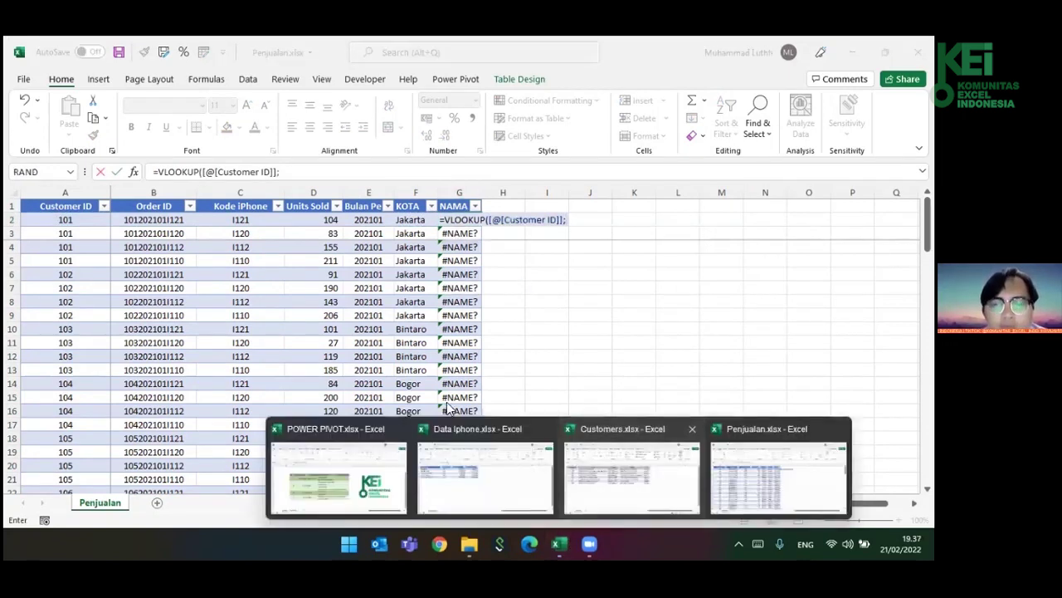
{"action": "left_click", "coordinate": [668, 448]}
{"action": "left_click", "coordinate": [67, 210]}
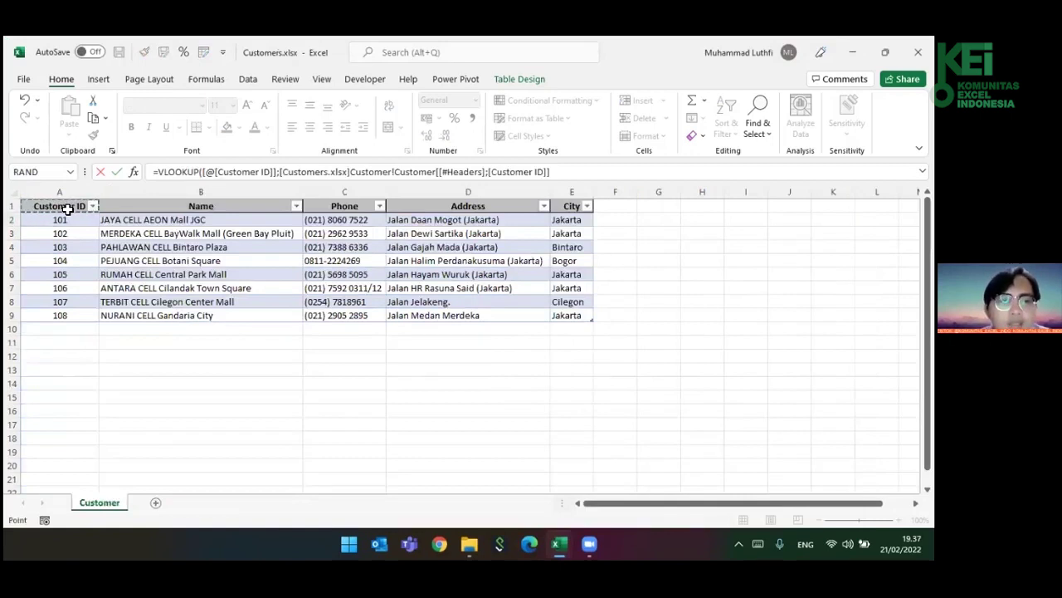
{"action": "left_click", "coordinate": [67, 210]}
{"action": "type", "text": ";3"}
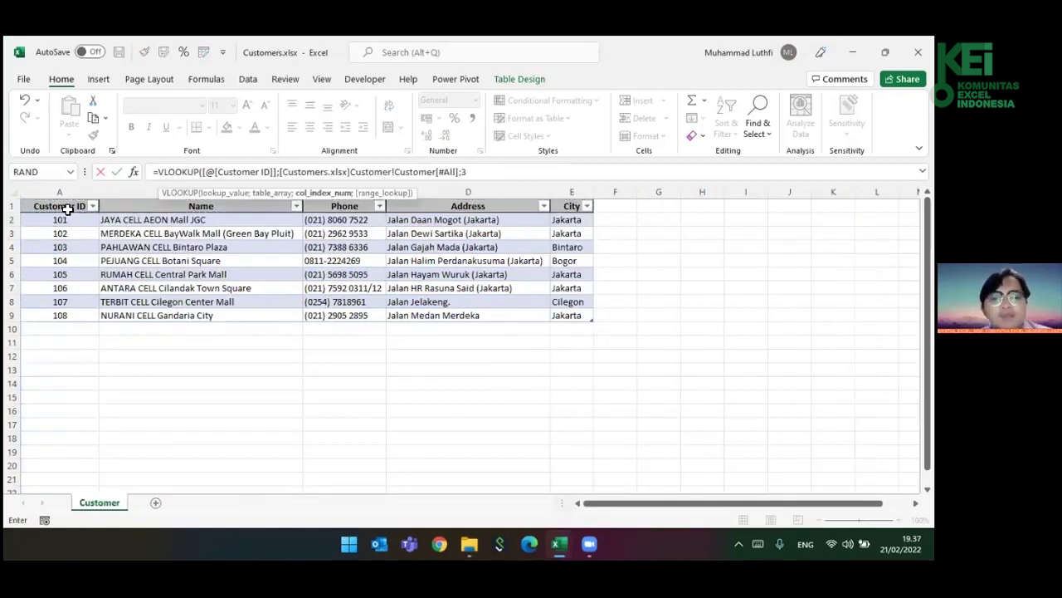
{"action": "type", "text": ";0"}
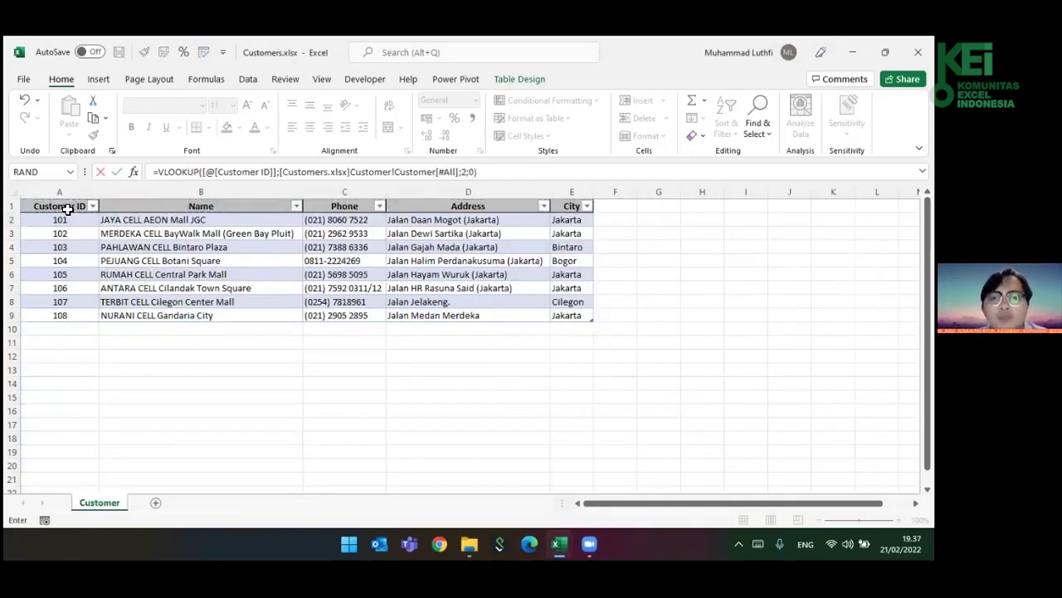
{"action": "key", "text": "ctrl+Tab"}
{"action": "type", "text": ")"}
{"action": "key", "text": "Return"}
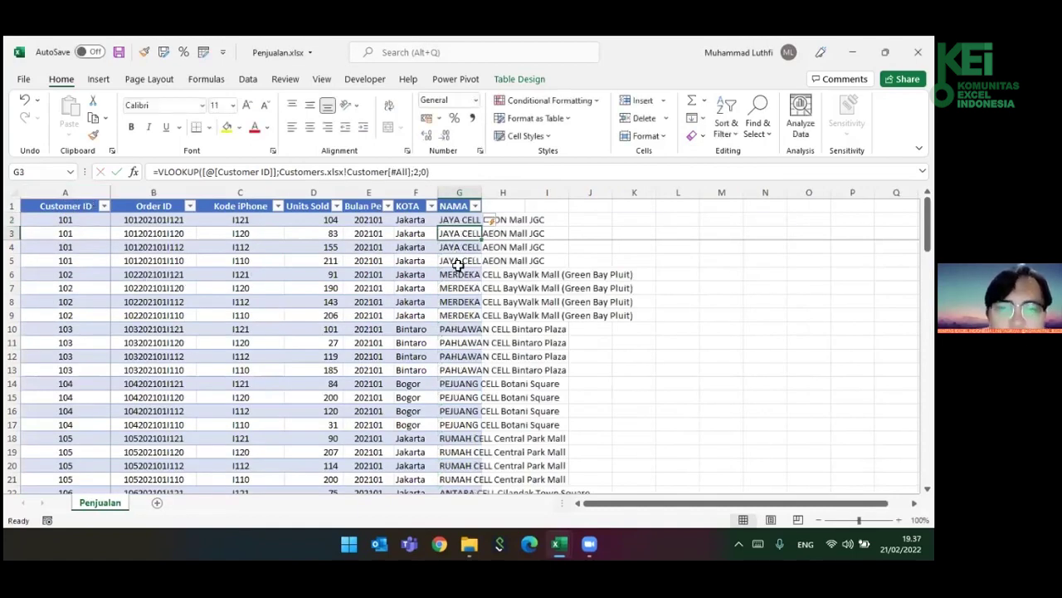
- Inspect the store name in G7, then go to the Customer ID header
{"action": "left_click", "coordinate": [469, 288]}
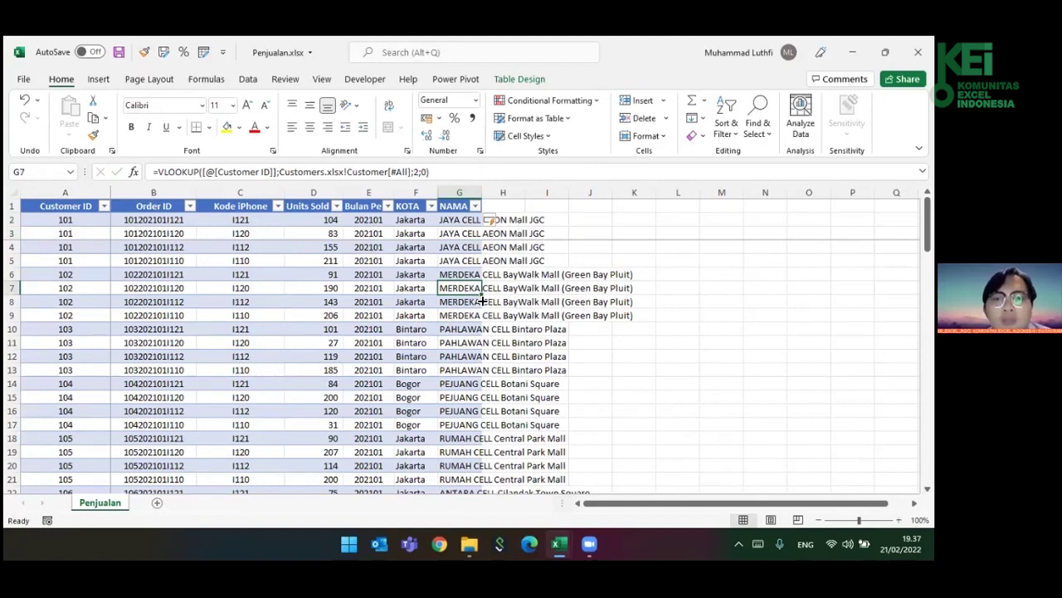
{"action": "left_click", "coordinate": [173, 247]}
{"action": "key", "text": "ctrl+Up"}
{"action": "key", "text": "ctrl+Left"}
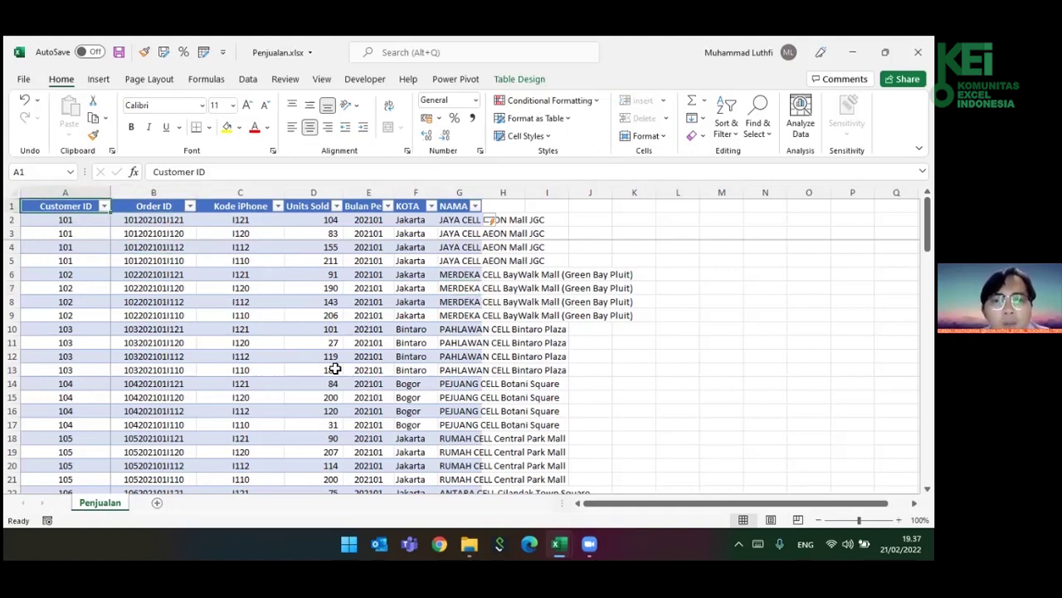
- Look over customer 104's row and the Customer table's headers in Customers.xlsx
{"action": "key", "text": "alt+Tab"}
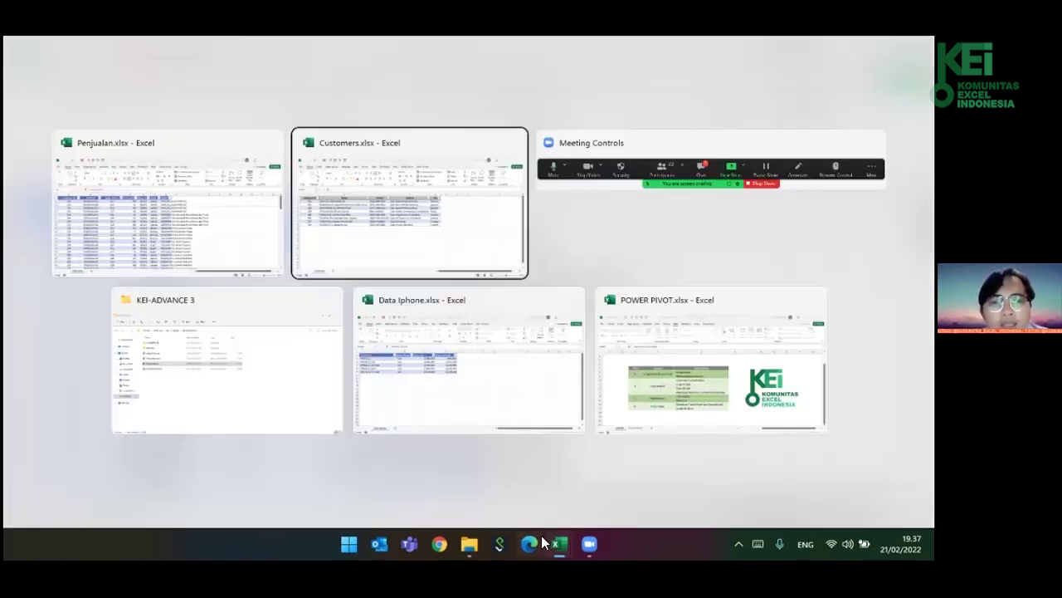
{"action": "left_click_drag", "start_coordinate": [72, 257], "coordinate": [474, 257]}
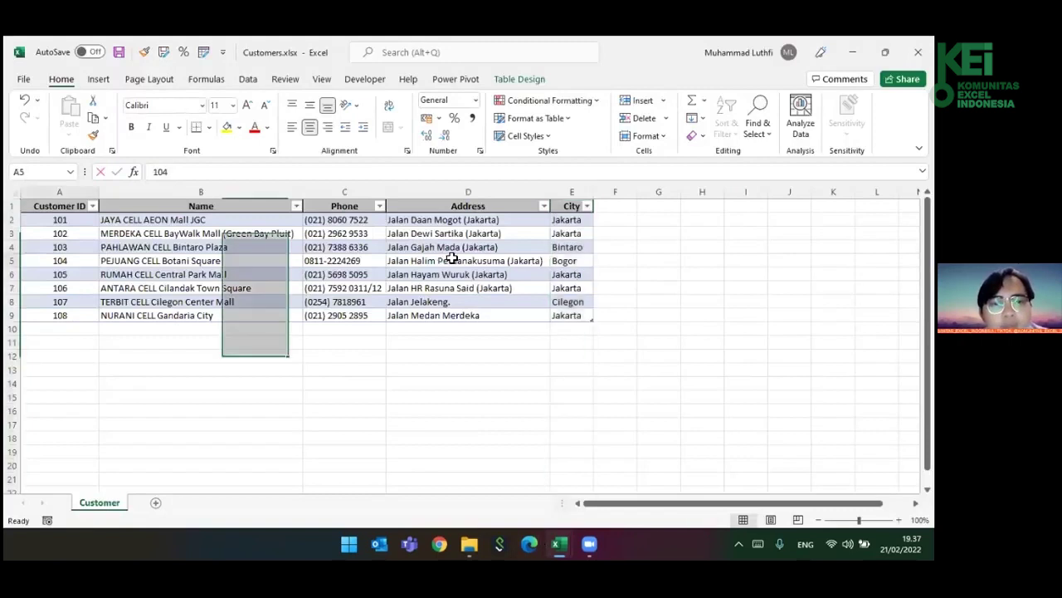
{"action": "left_click", "coordinate": [405, 208]}
{"action": "left_click", "coordinate": [325, 206]}
- In Data Iphone, select the Tipe iPhone, Kode iPhone, Harga Jual and Biaya Produksi values
{"action": "key", "text": "alt+Tab"}
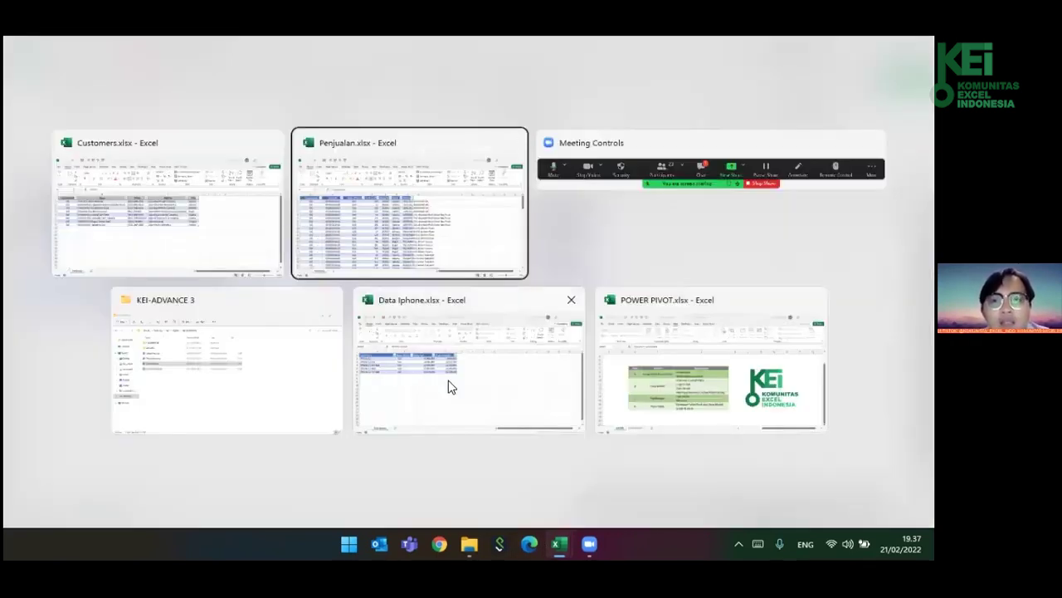
{"action": "left_click", "coordinate": [369, 305]}
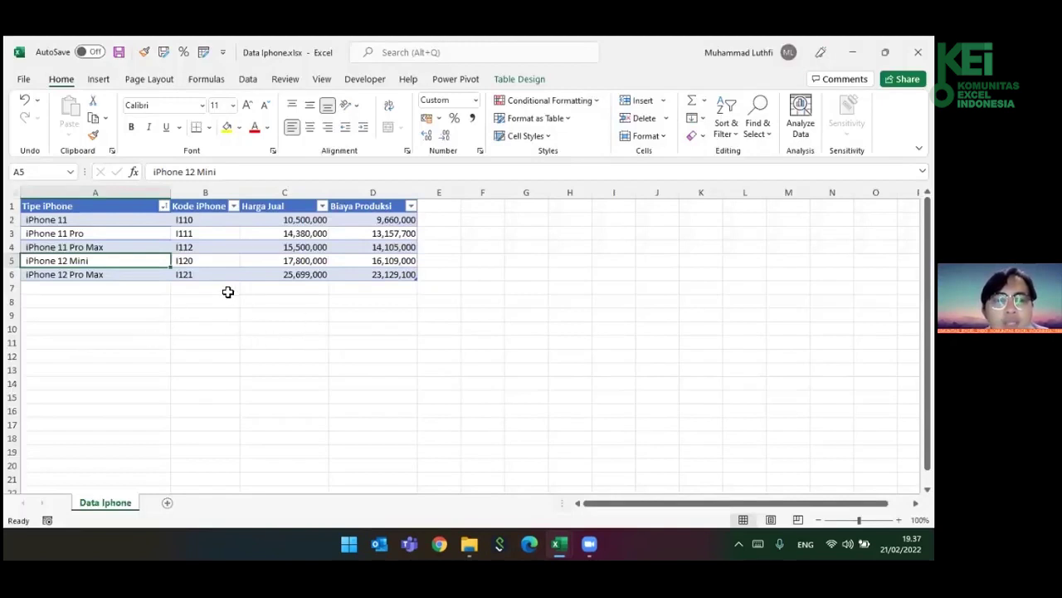
{"action": "left_click_drag", "start_coordinate": [65, 211], "coordinate": [78, 274]}
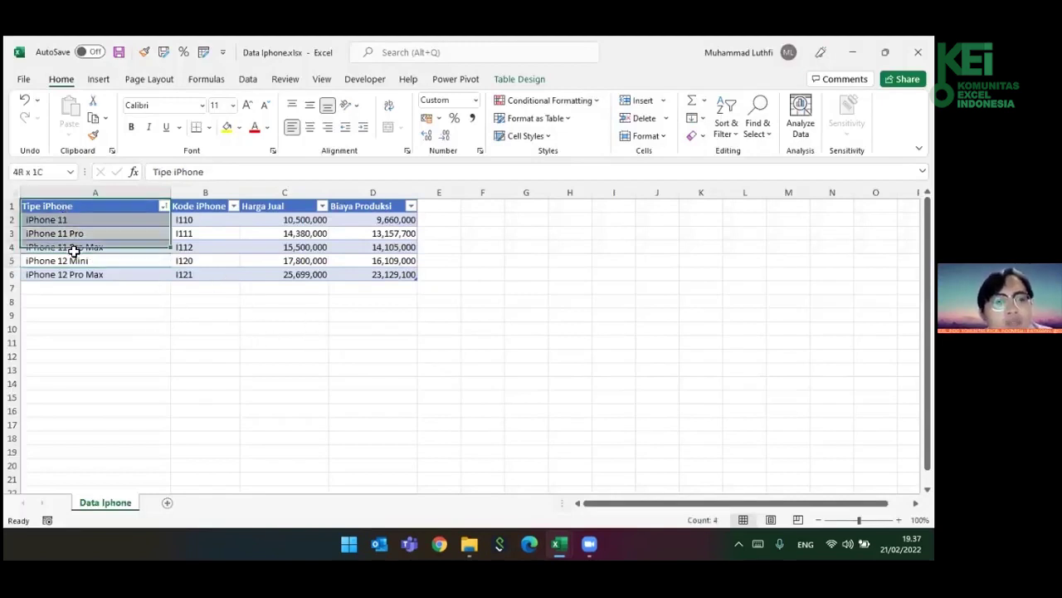
{"action": "left_click_drag", "start_coordinate": [201, 233], "coordinate": [237, 260]}
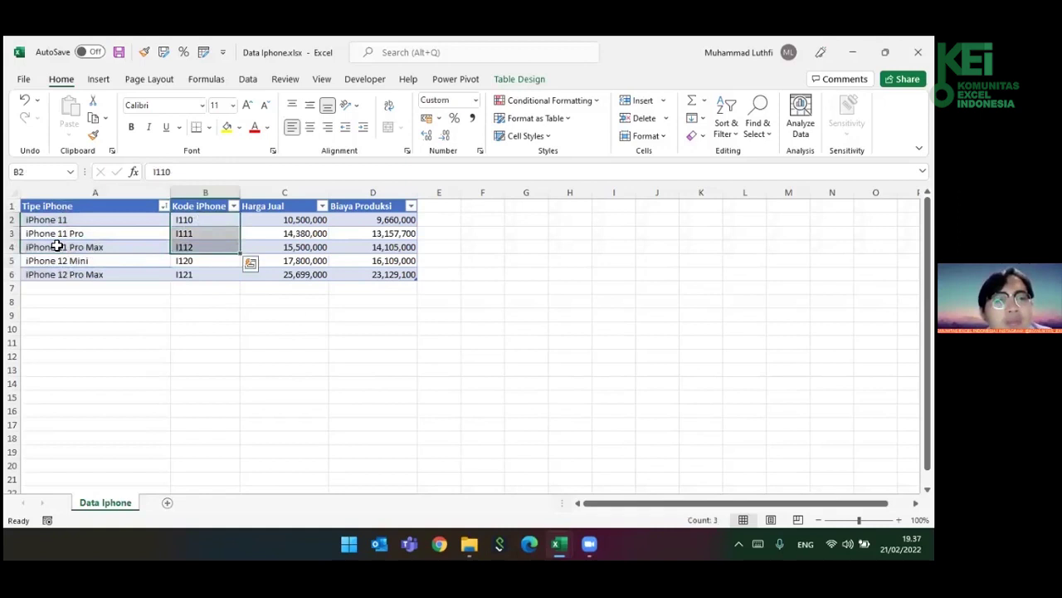
{"action": "left_click", "coordinate": [89, 204]}
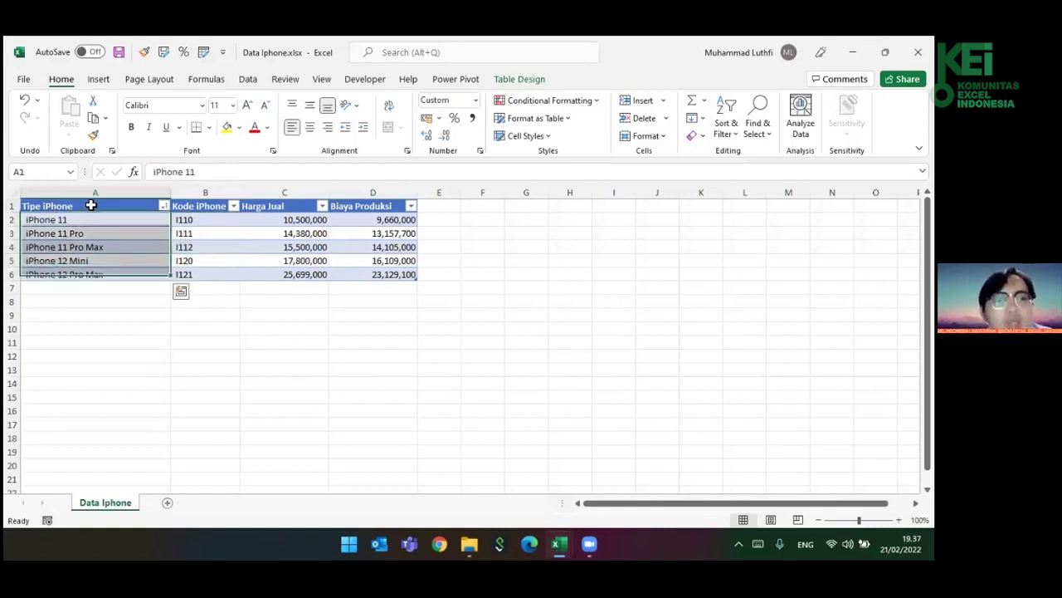
{"action": "left_click", "coordinate": [90, 205]}
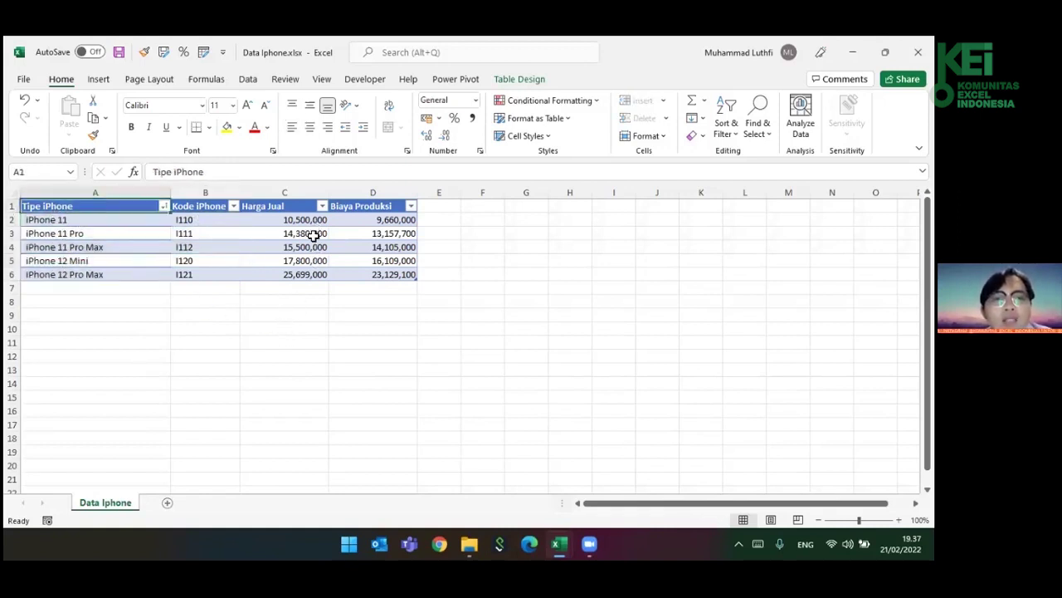
{"action": "left_click_drag", "start_coordinate": [310, 232], "coordinate": [310, 277]}
{"action": "left_click_drag", "start_coordinate": [373, 234], "coordinate": [379, 278]}
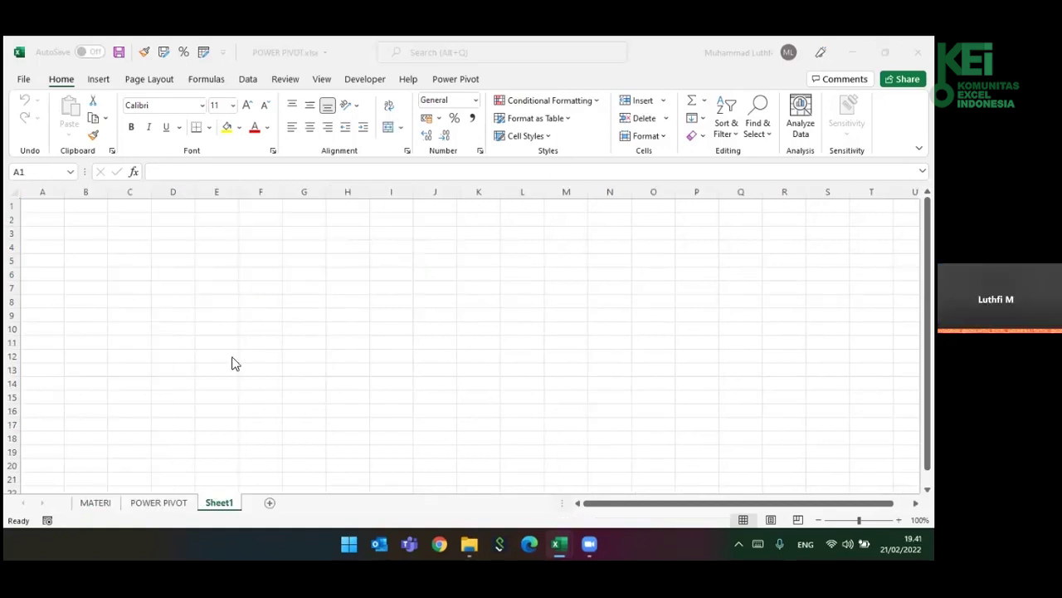
- Glance at the MATERI sheet, return to empty Sheet1, and show the Power Pivot ribbon
{"action": "left_click", "coordinate": [94, 503]}
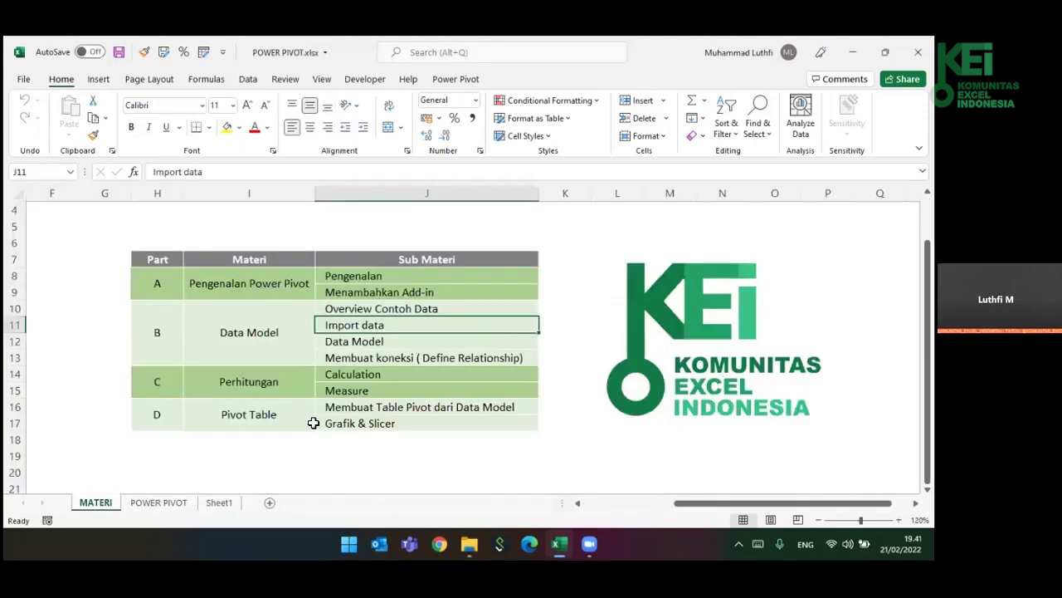
{"action": "left_click", "coordinate": [222, 503]}
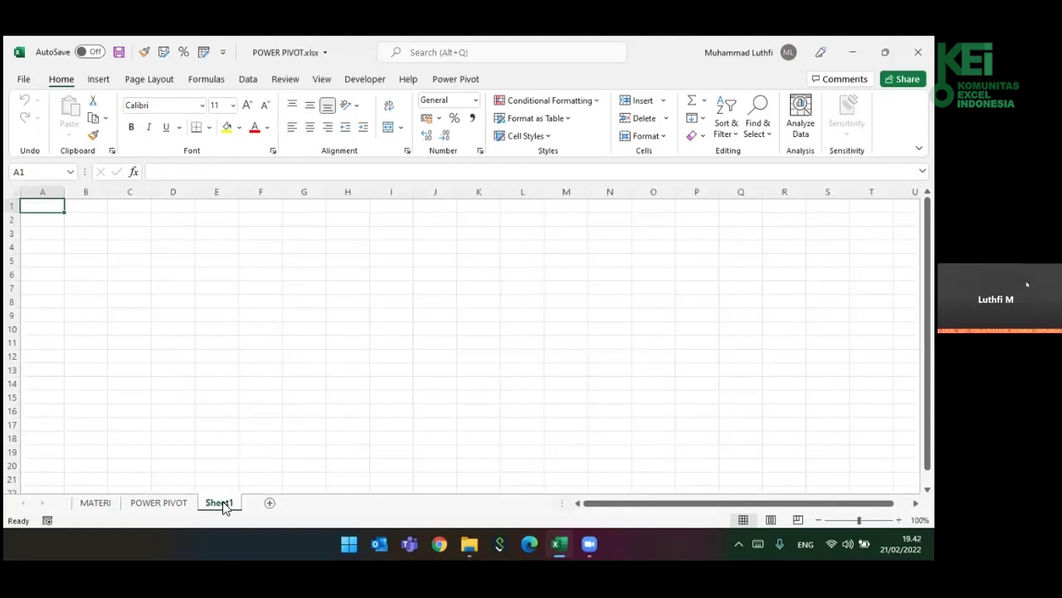
{"action": "left_click", "coordinate": [452, 79]}
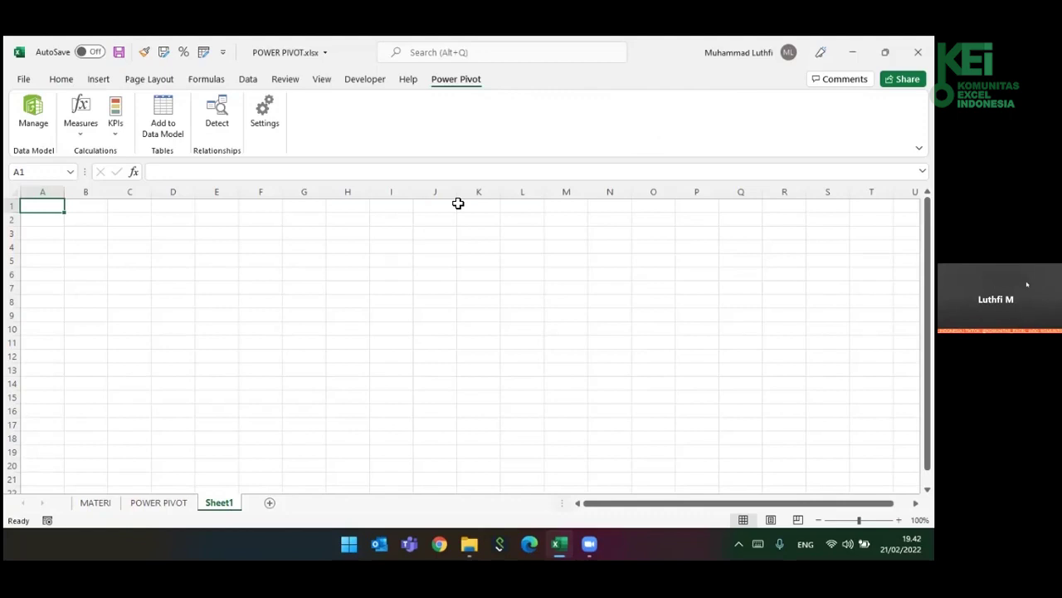
- Use Manage to open the Power Pivot for Excel window
{"action": "left_click", "coordinate": [30, 124]}
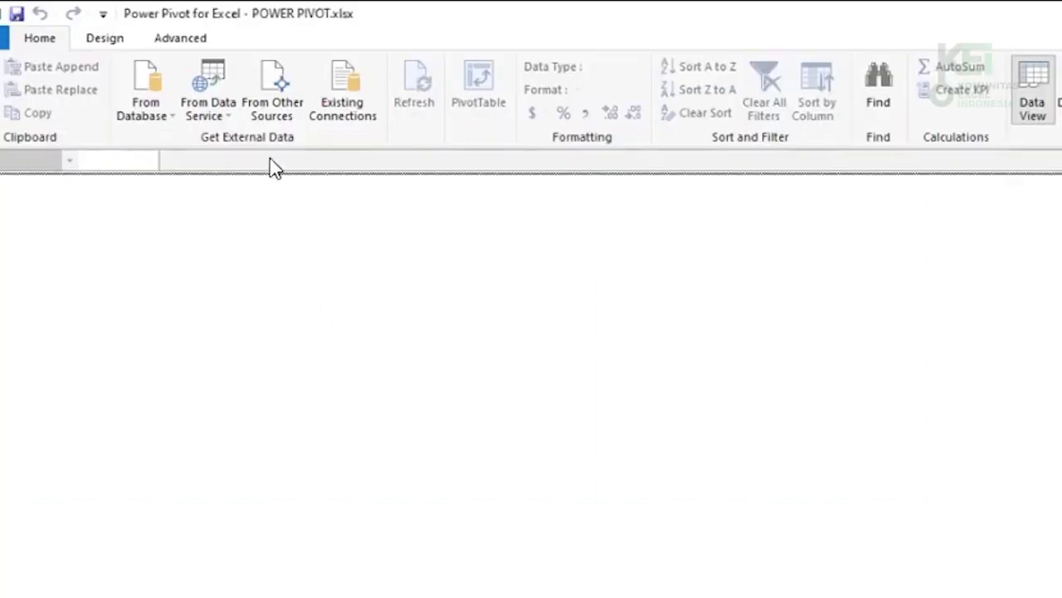
{"action": "left_click", "coordinate": [170, 124]}
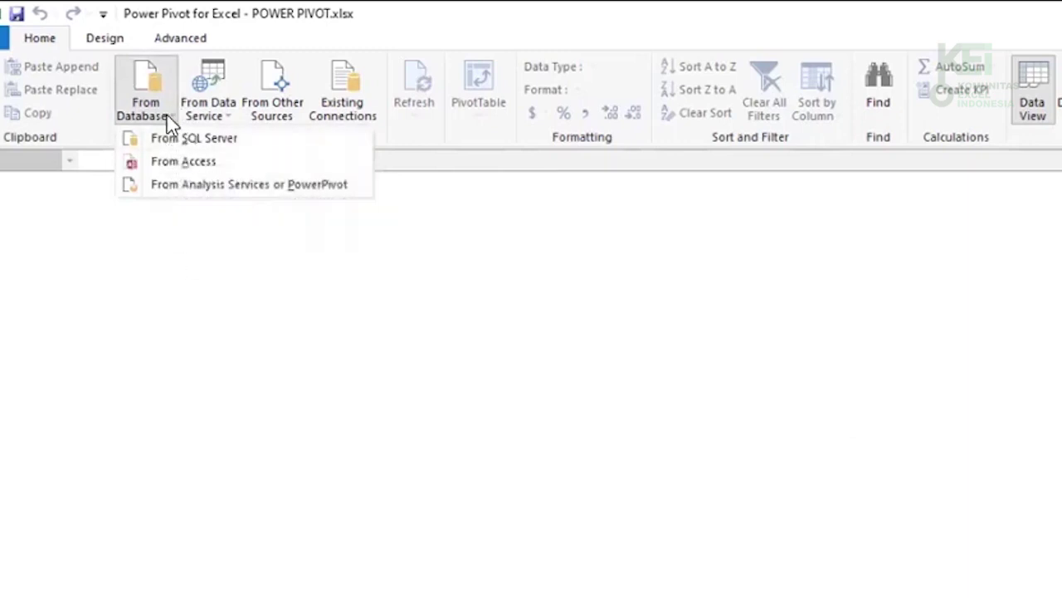
{"action": "left_click", "coordinate": [173, 127]}
{"action": "left_click", "coordinate": [202, 121]}
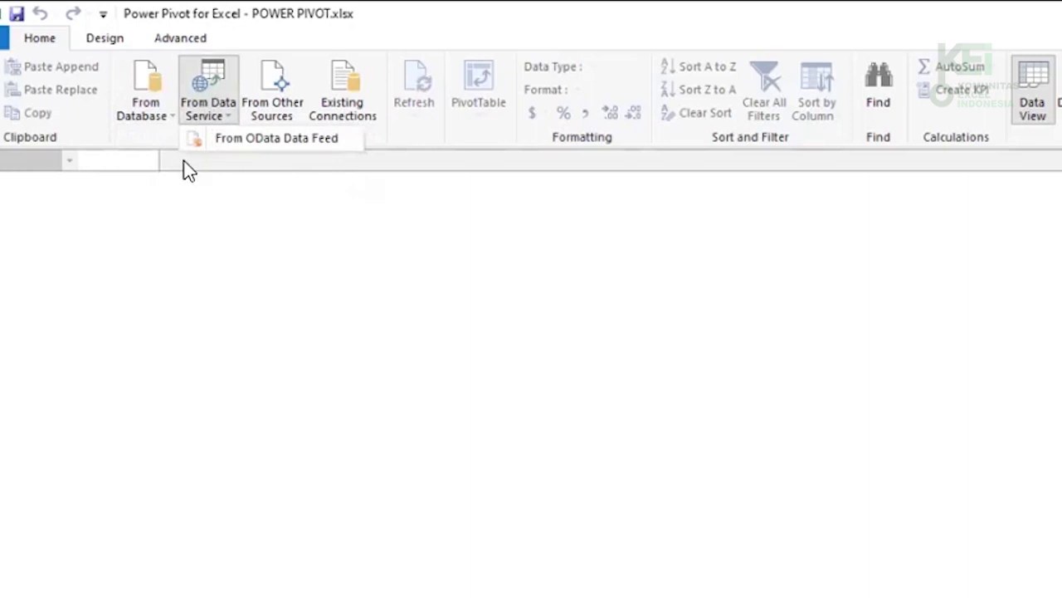
{"action": "left_click", "coordinate": [321, 326]}
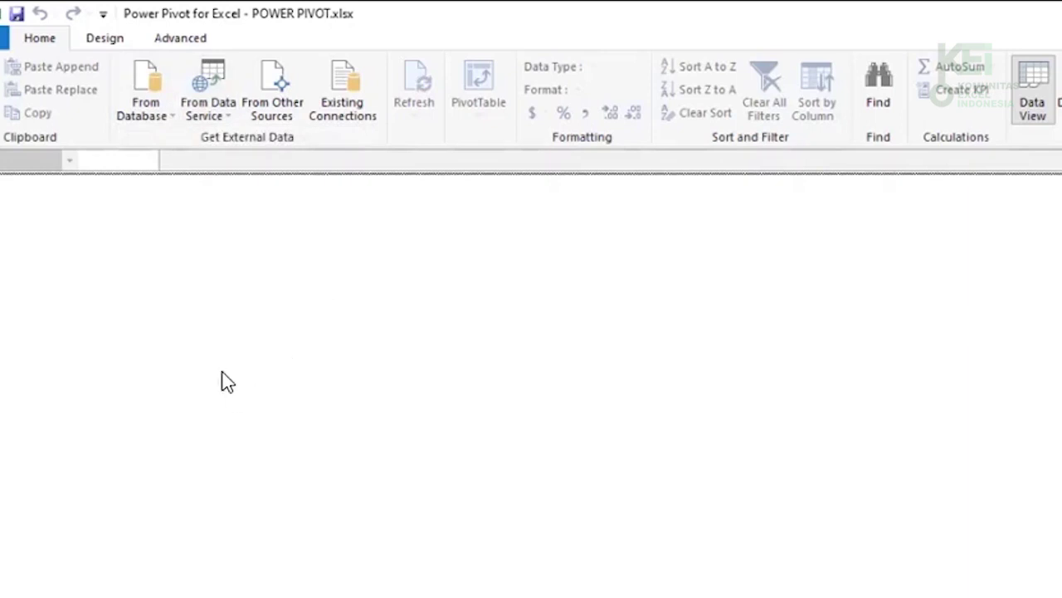
- Choose Excel File as the source in the Table Import Wizard and continue
{"action": "left_click", "coordinate": [289, 112]}
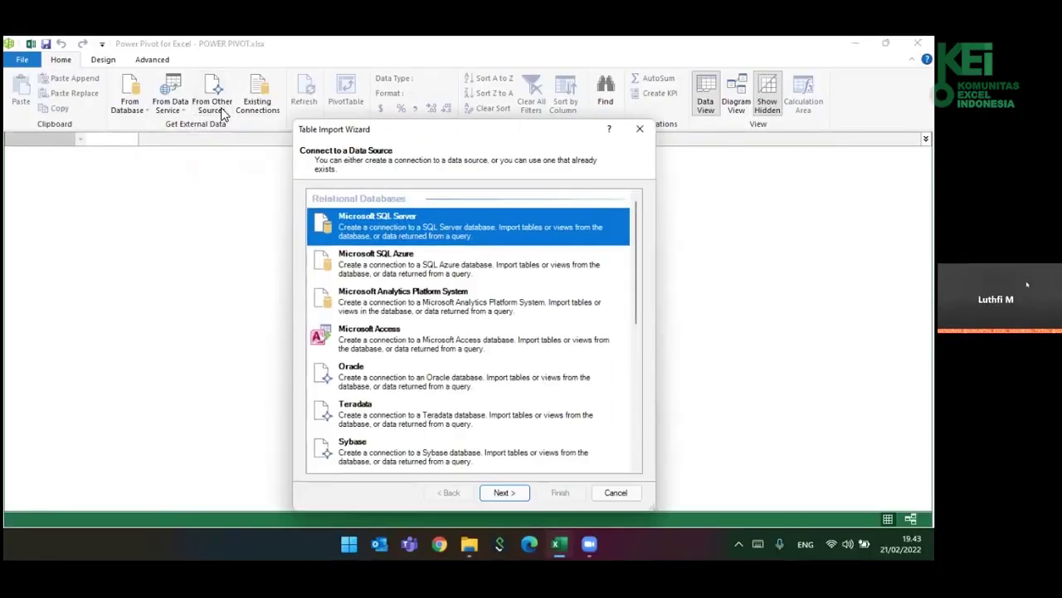
{"action": "left_click_drag", "start_coordinate": [395, 124], "coordinate": [371, 84]}
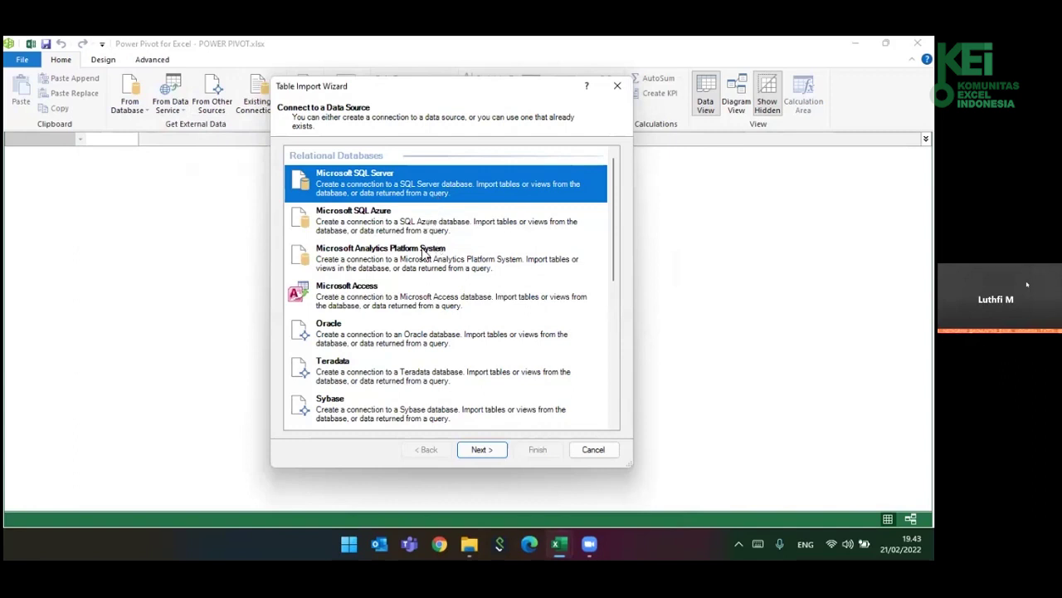
{"action": "scroll", "coordinate": [420, 263], "scroll_direction": "down", "scroll_amount": 3}
{"action": "scroll", "coordinate": [419, 263], "scroll_direction": "down", "scroll_amount": 3}
{"action": "scroll", "coordinate": [419, 262], "scroll_direction": "down", "scroll_amount": 1}
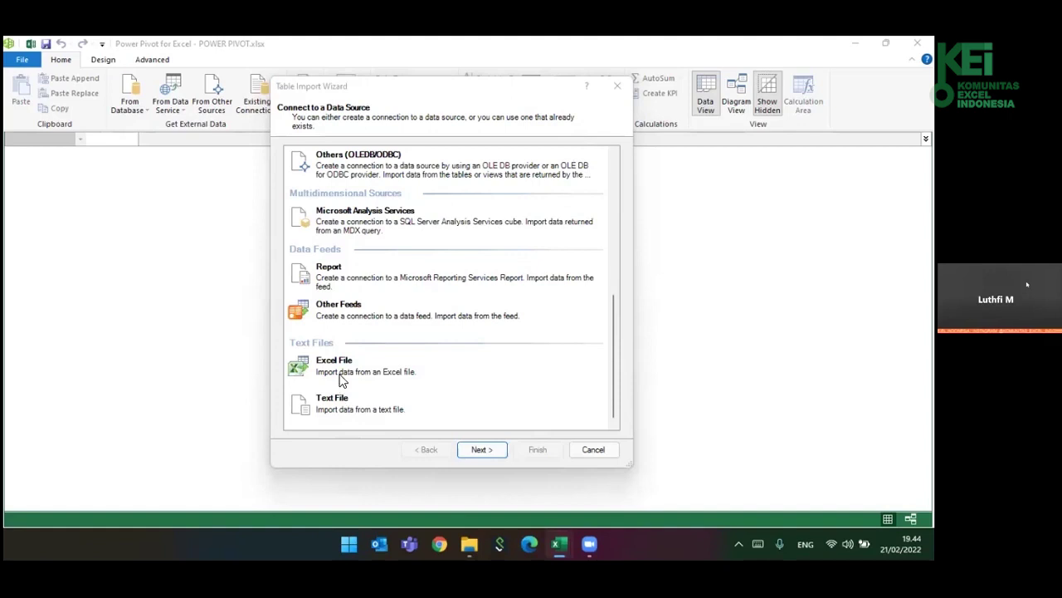
{"action": "left_click", "coordinate": [340, 379]}
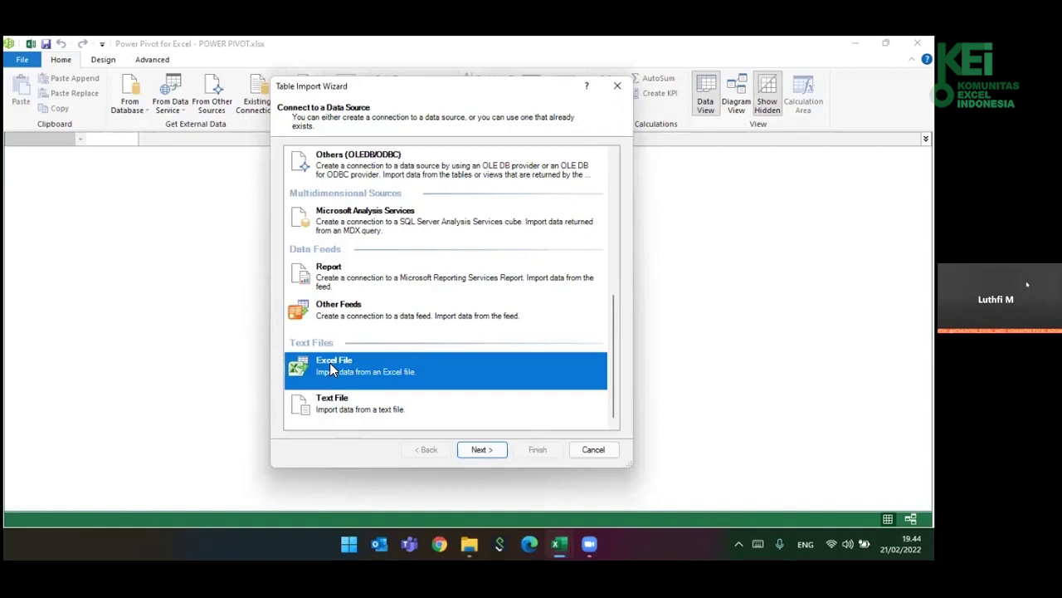
{"action": "left_click", "coordinate": [484, 449]}
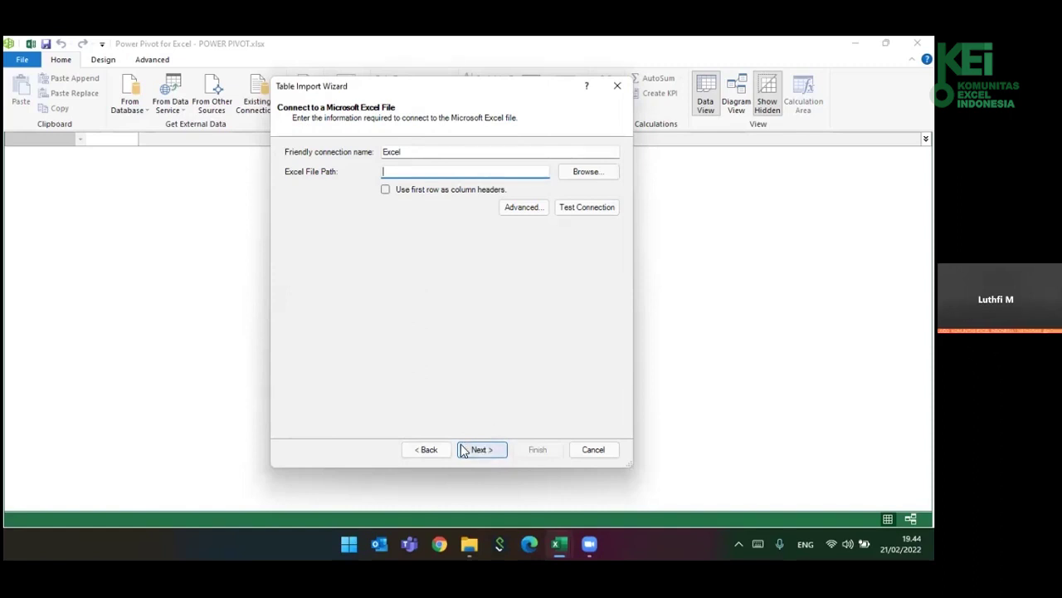
- Browse to Penjualan.xlsx by pasting the KEI-ADVANCE 3 folder path into the open dialog
{"action": "key", "text": "alt+Tab"}
{"action": "key", "text": "alt+Tab"}
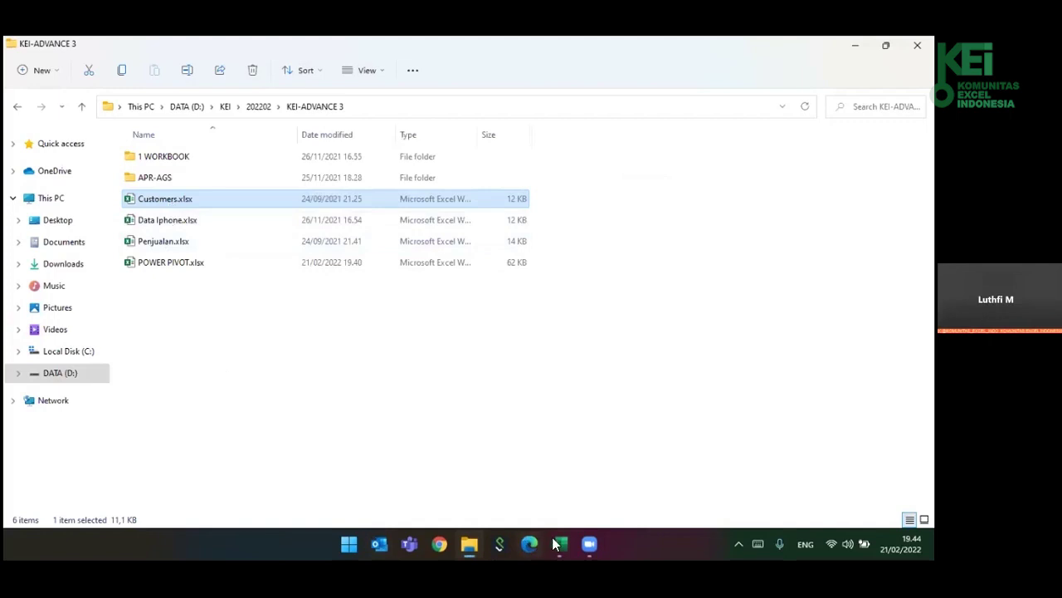
{"action": "mouse_move", "coordinate": [559, 544]}
{"action": "left_click", "coordinate": [586, 469]}
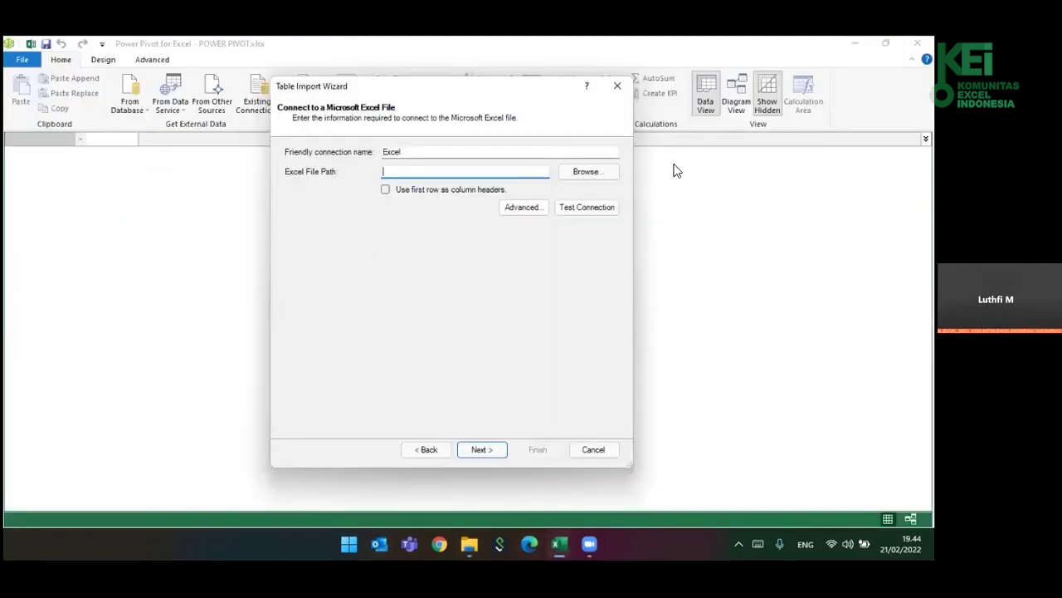
{"action": "left_click", "coordinate": [604, 172]}
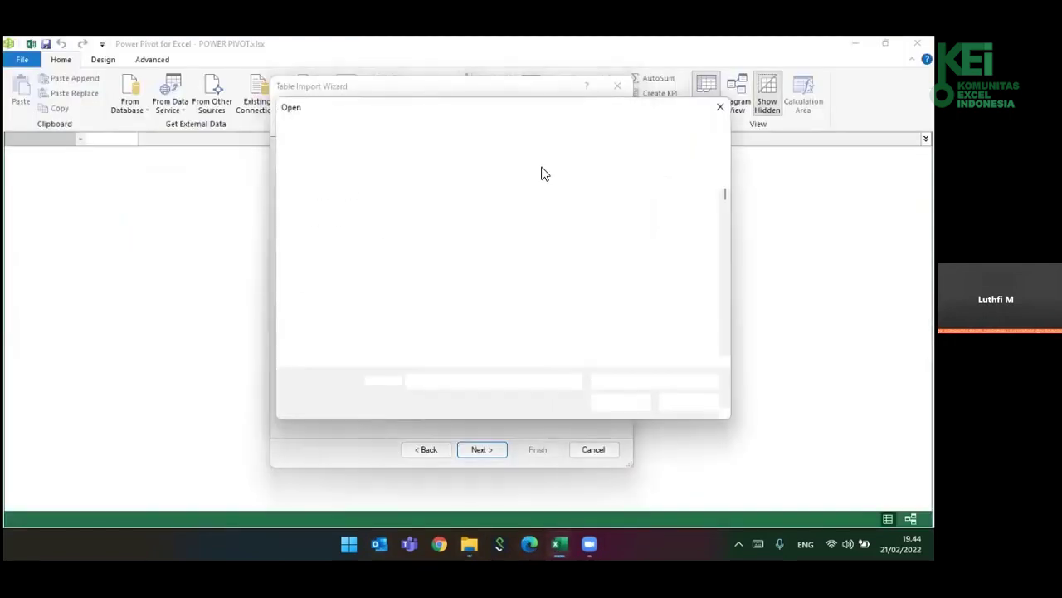
{"action": "key", "text": "alt+Tab"}
{"action": "left_click", "coordinate": [379, 111]}
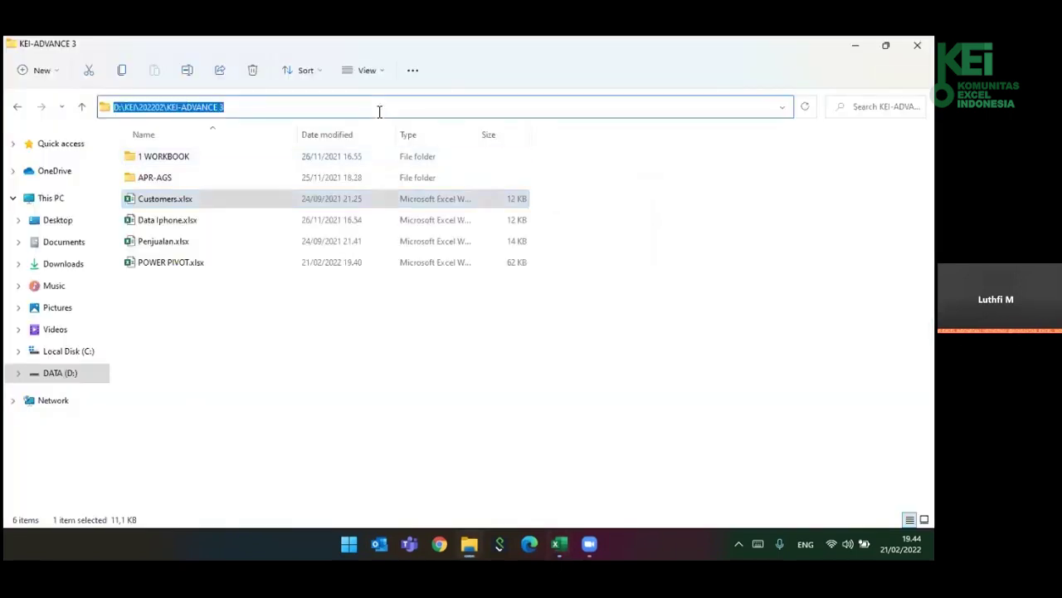
{"action": "key", "text": "ctrl+c"}
{"action": "key", "text": "alt+Tab"}
{"action": "left_click", "coordinate": [509, 129]}
{"action": "key", "text": "ctrl+v"}
{"action": "key", "text": "Return"}
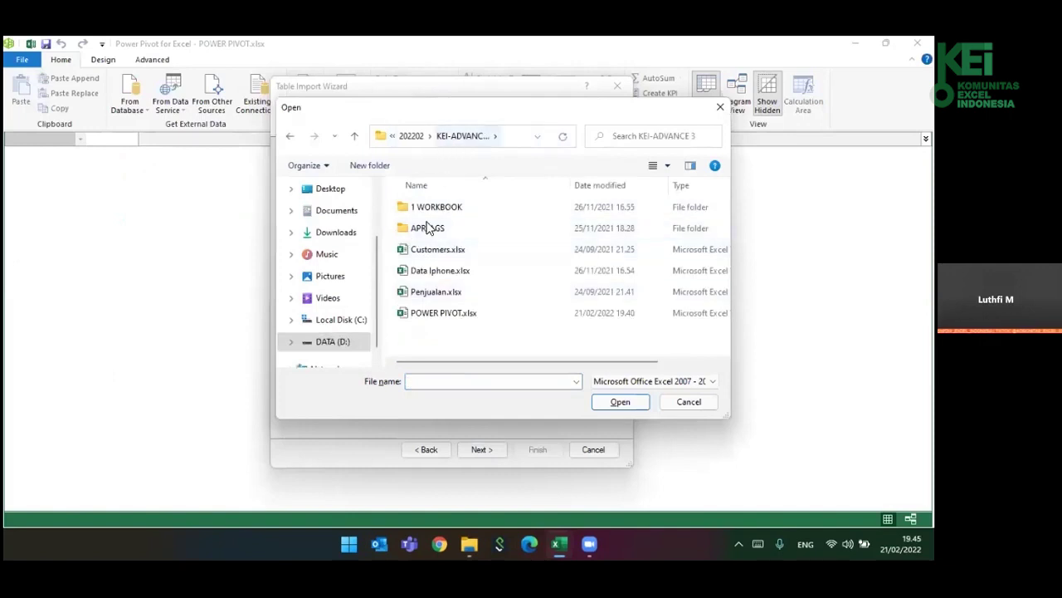
{"action": "left_click", "coordinate": [432, 292]}
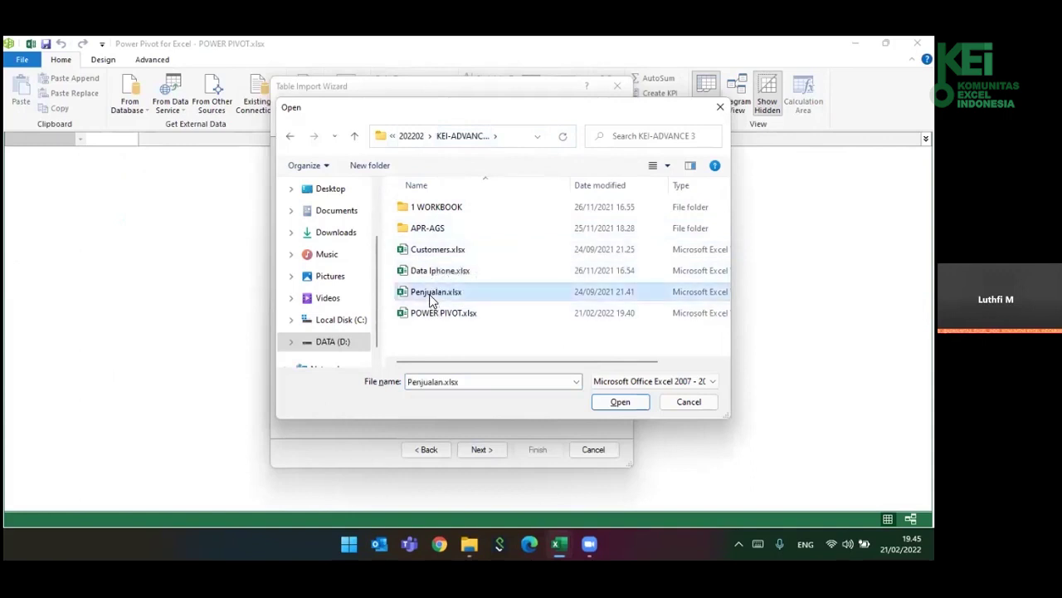
{"action": "left_click", "coordinate": [612, 404]}
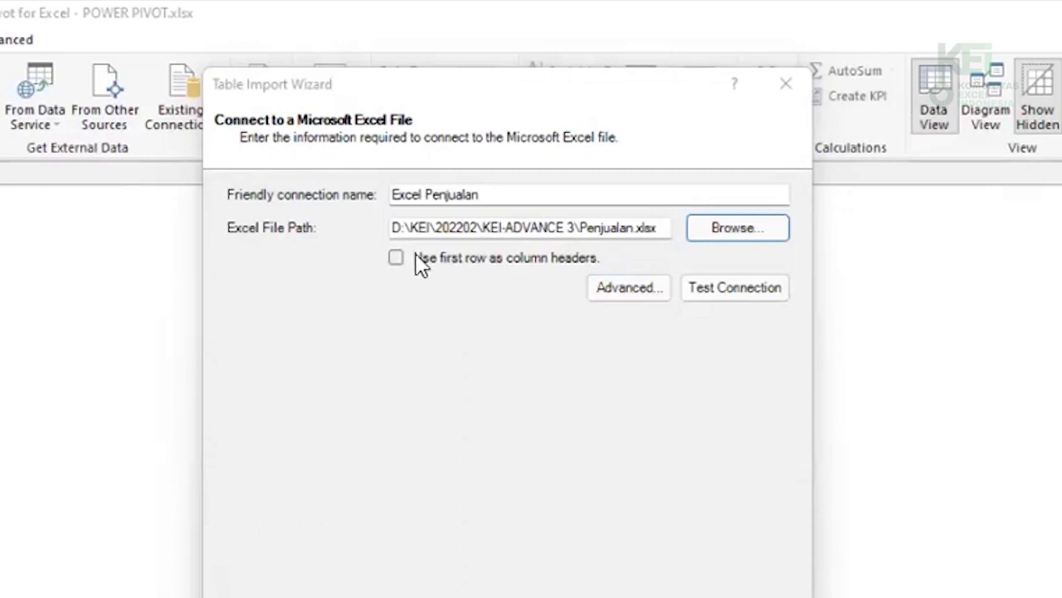
- Use the first row as column headers and preview the Penjualan$ table
{"action": "left_click", "coordinate": [403, 264]}
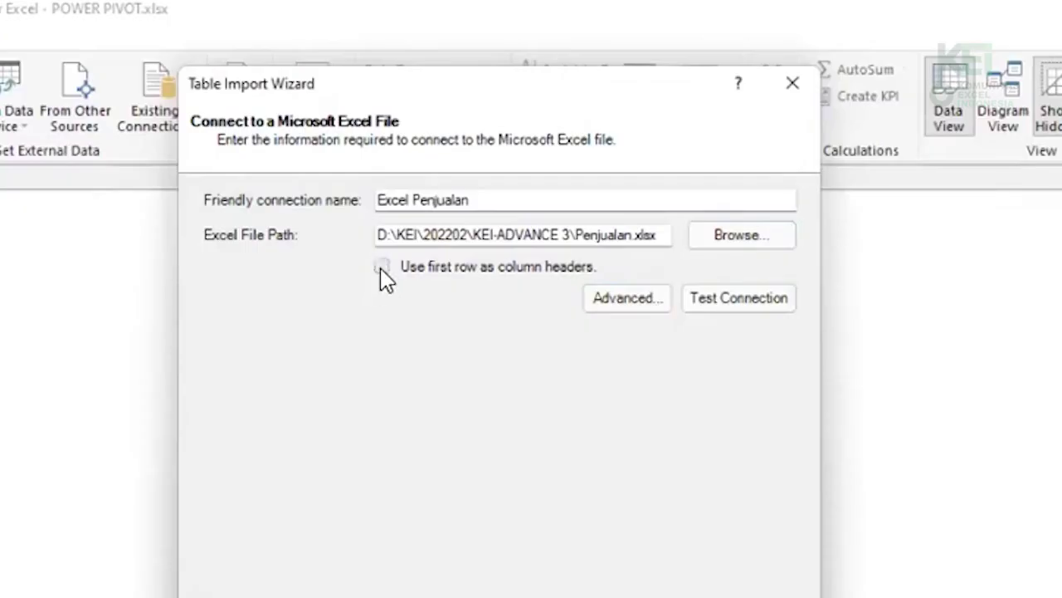
{"action": "left_click", "coordinate": [385, 191]}
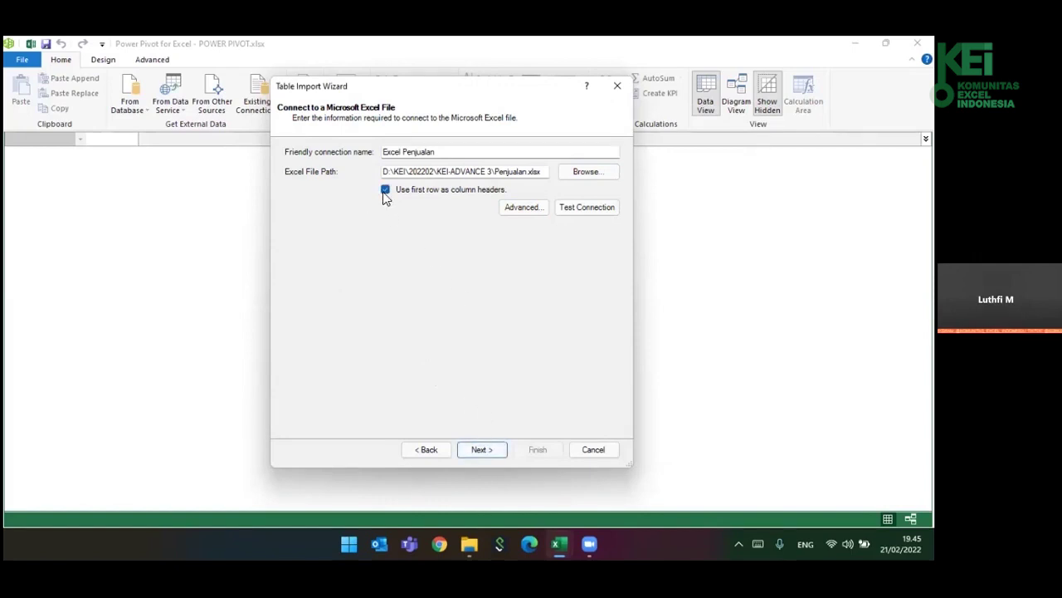
{"action": "left_click", "coordinate": [485, 456]}
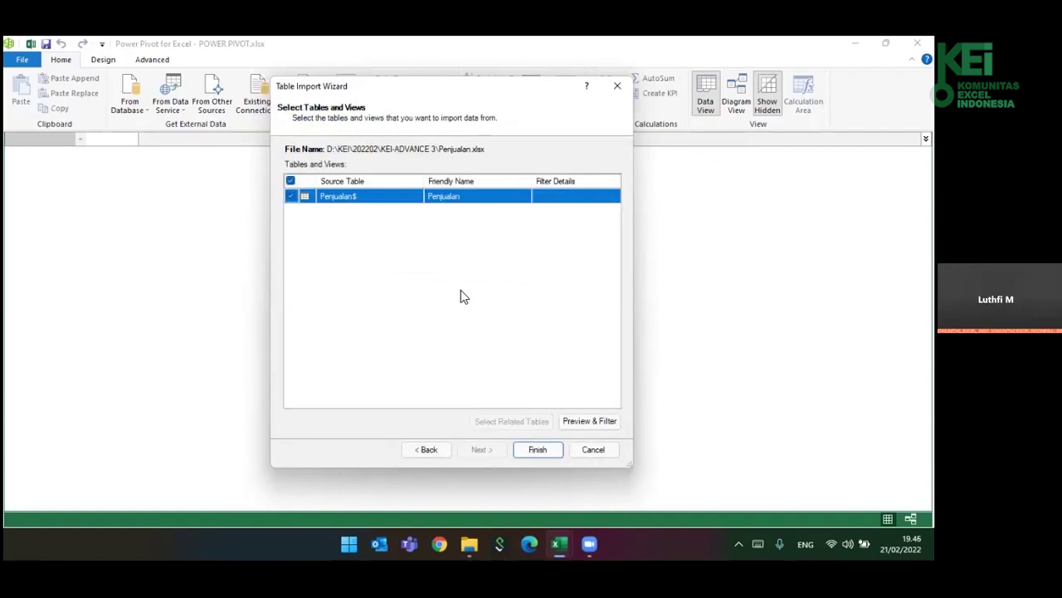
{"action": "left_click", "coordinate": [582, 423]}
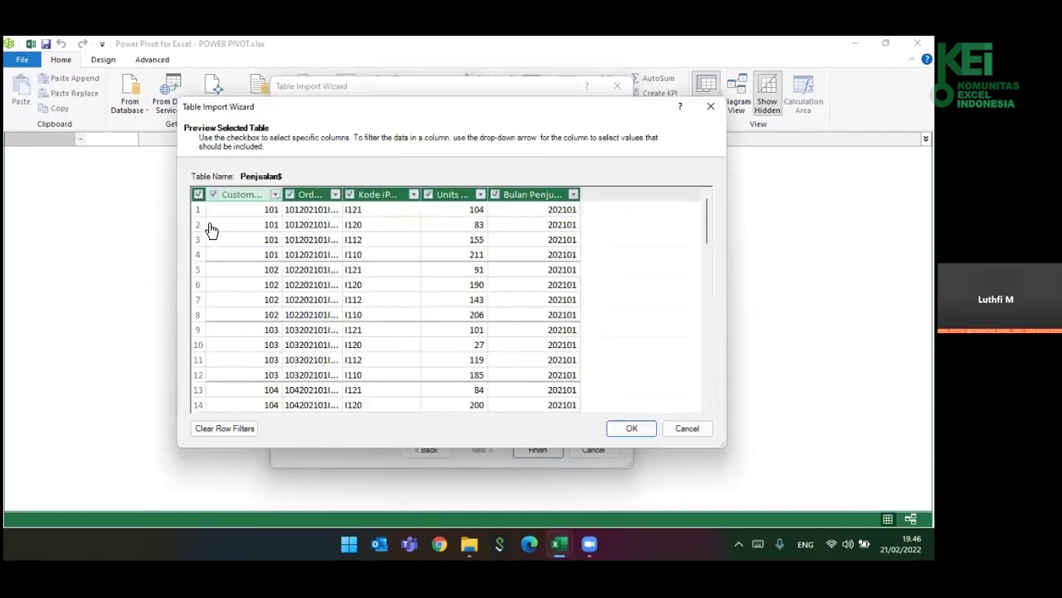
- Widen the Customer ID, Order ID and Kode iPhone columns in the preview
{"action": "left_click_drag", "start_coordinate": [283, 194], "coordinate": [312, 194]}
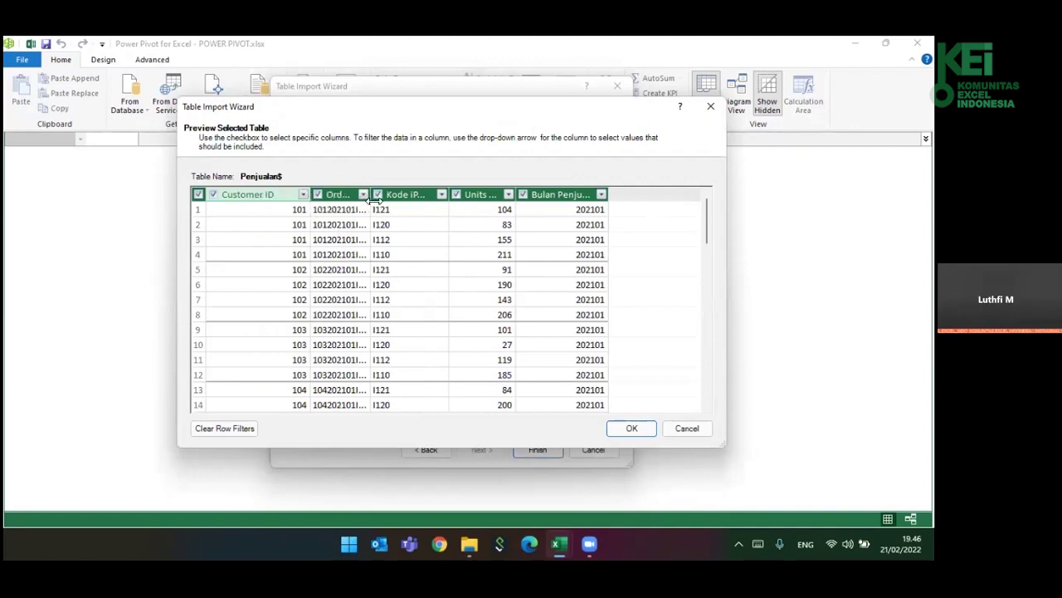
{"action": "double_click", "coordinate": [371, 194]}
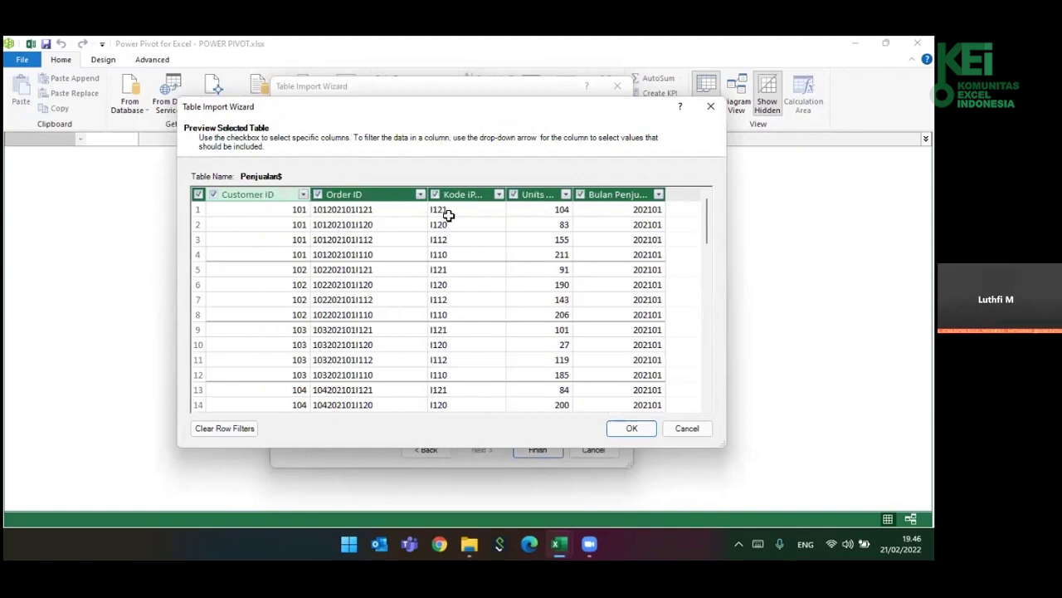
{"action": "left_click_drag", "start_coordinate": [507, 199], "coordinate": [543, 198]}
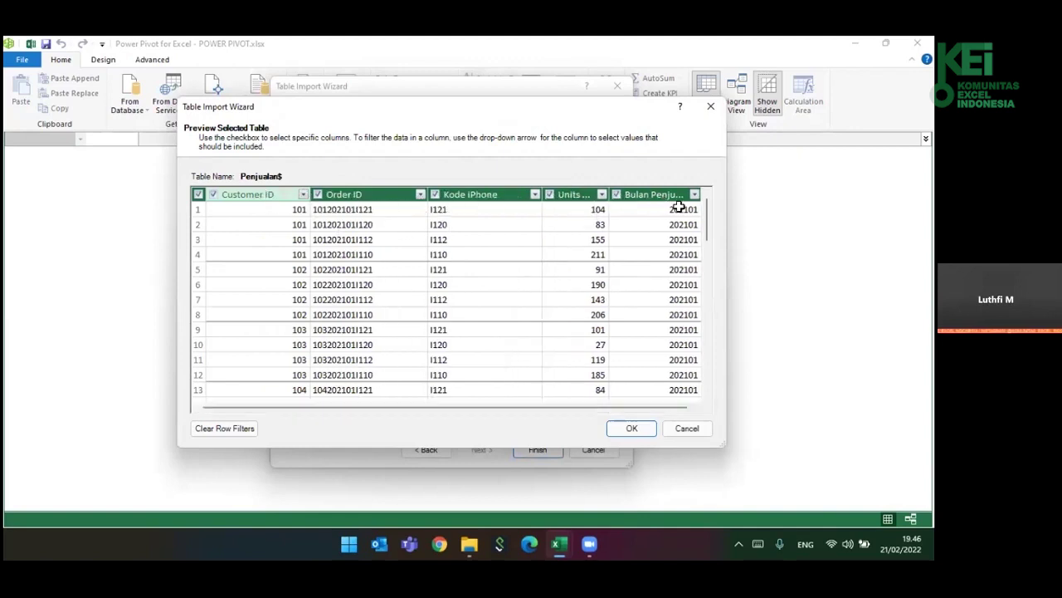
- Finish importing the 96-row Penjualan table into Power Pivot and close the wizard
{"action": "key", "text": "Return"}
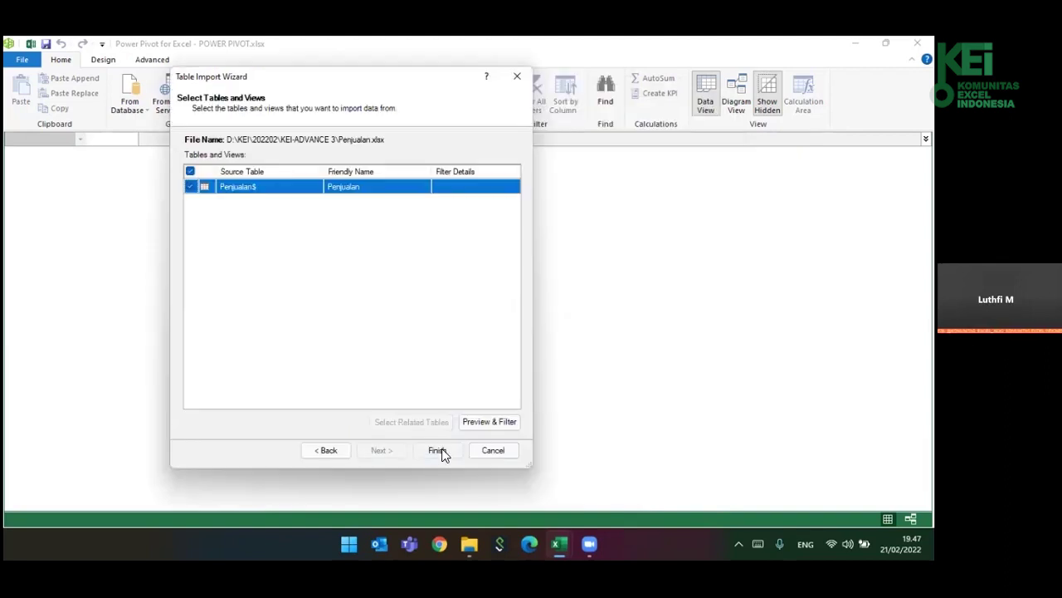
{"action": "left_click", "coordinate": [437, 451]}
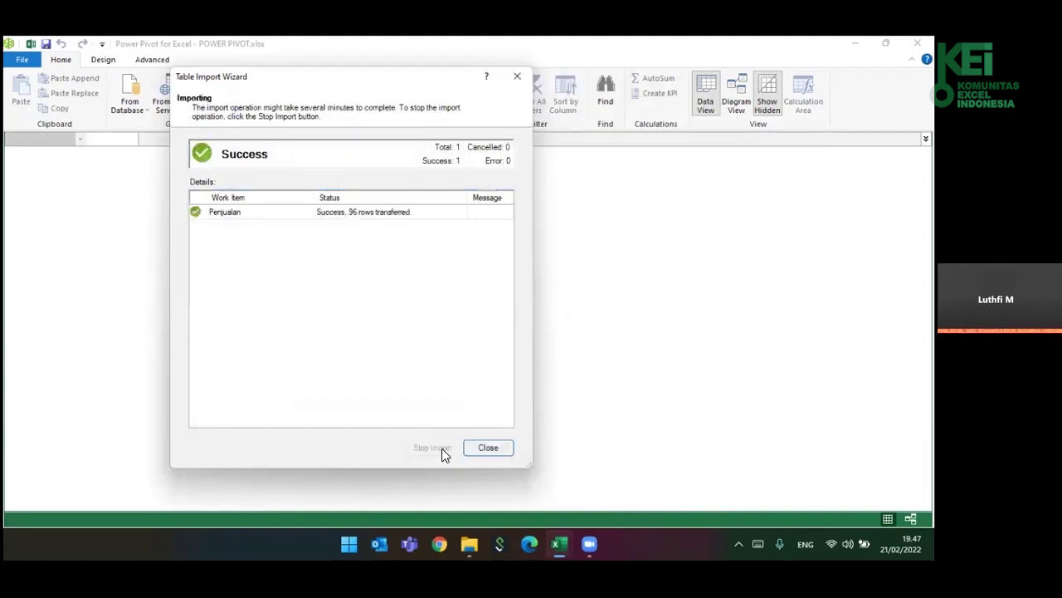
{"action": "left_click", "coordinate": [489, 449]}
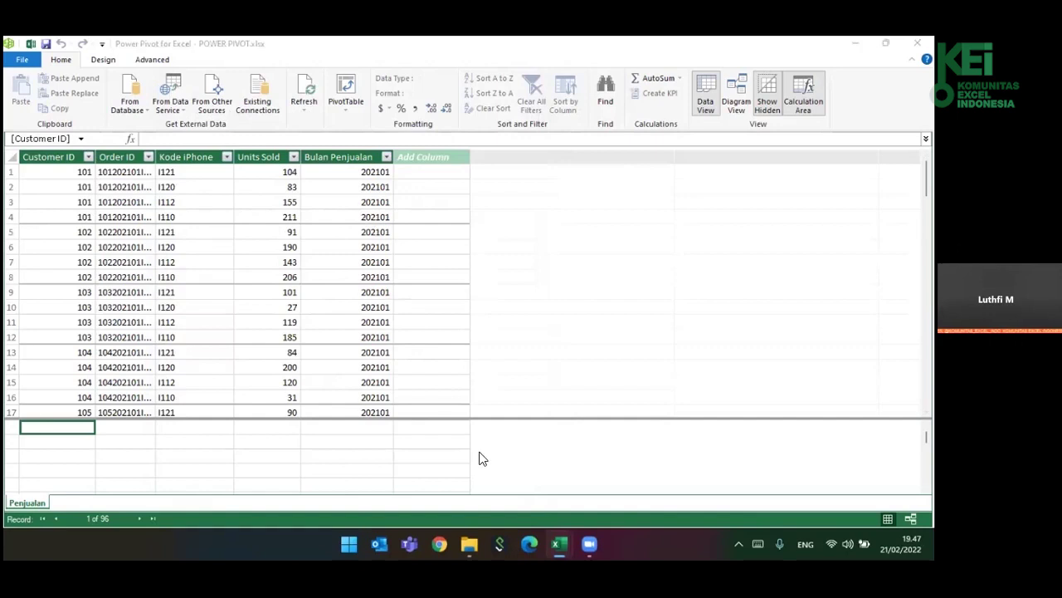
- Set up an Excel File data source pointing to Customers.xlsx
{"action": "left_click", "coordinate": [212, 100]}
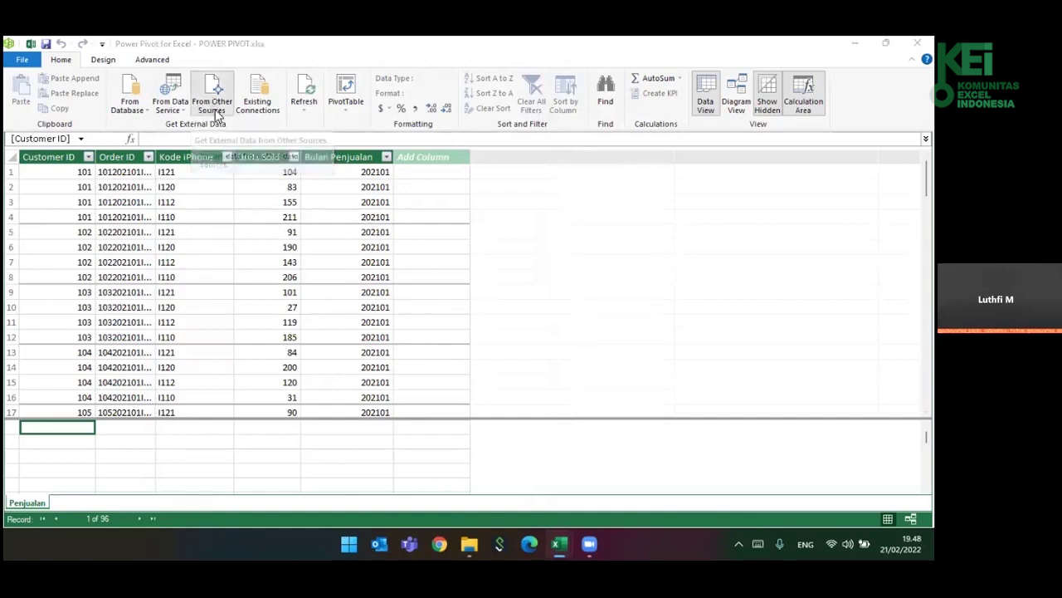
{"action": "scroll", "coordinate": [365, 403], "scroll_direction": "down", "scroll_amount": 2}
{"action": "scroll", "coordinate": [365, 402], "scroll_direction": "down", "scroll_amount": 5}
{"action": "left_click", "coordinate": [365, 404]}
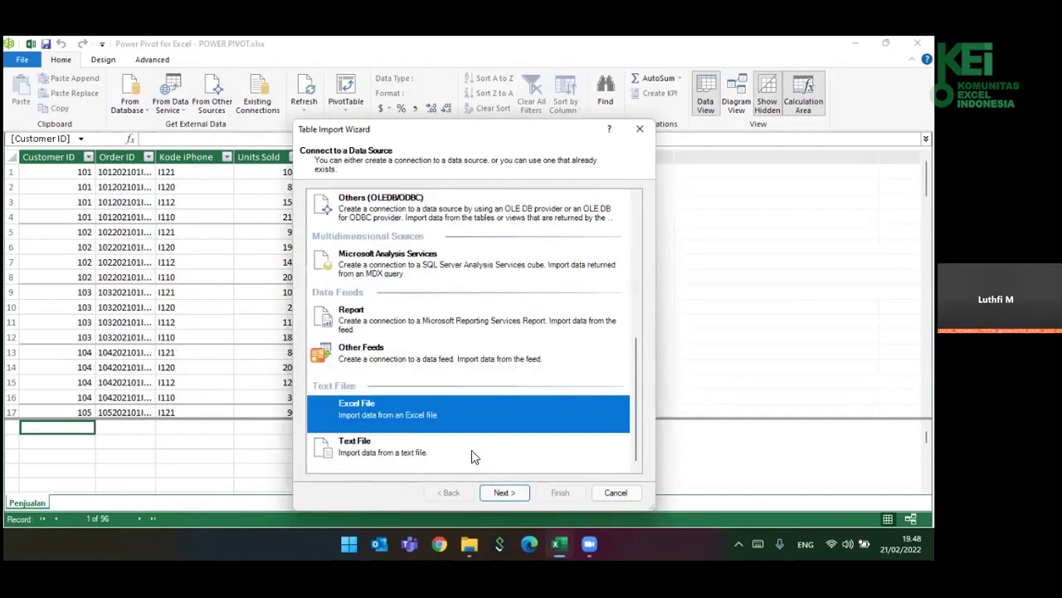
{"action": "left_click", "coordinate": [503, 492]}
{"action": "left_click", "coordinate": [592, 213]}
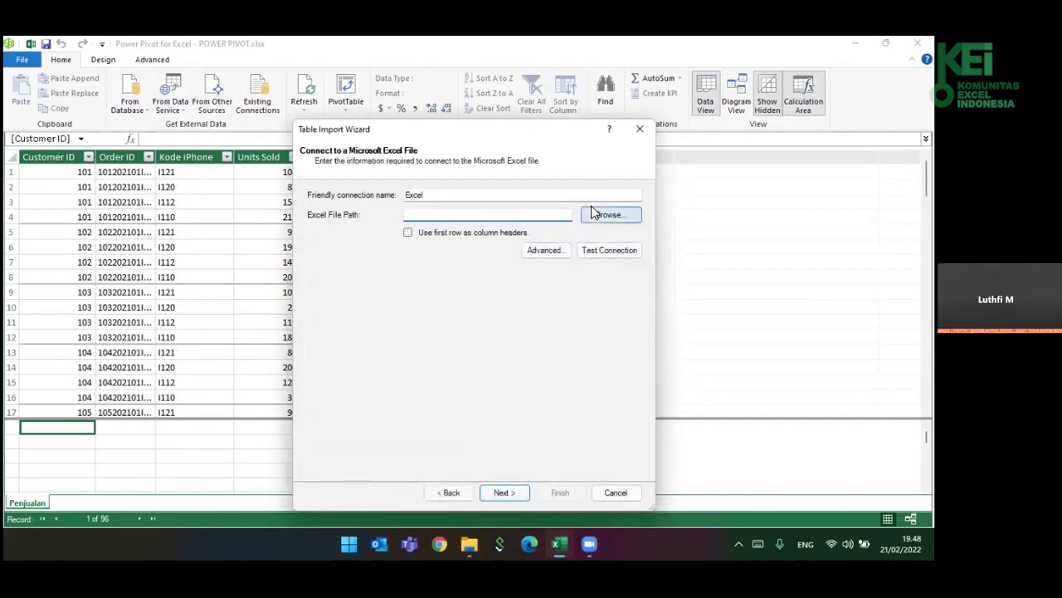
{"action": "left_click", "coordinate": [440, 295]}
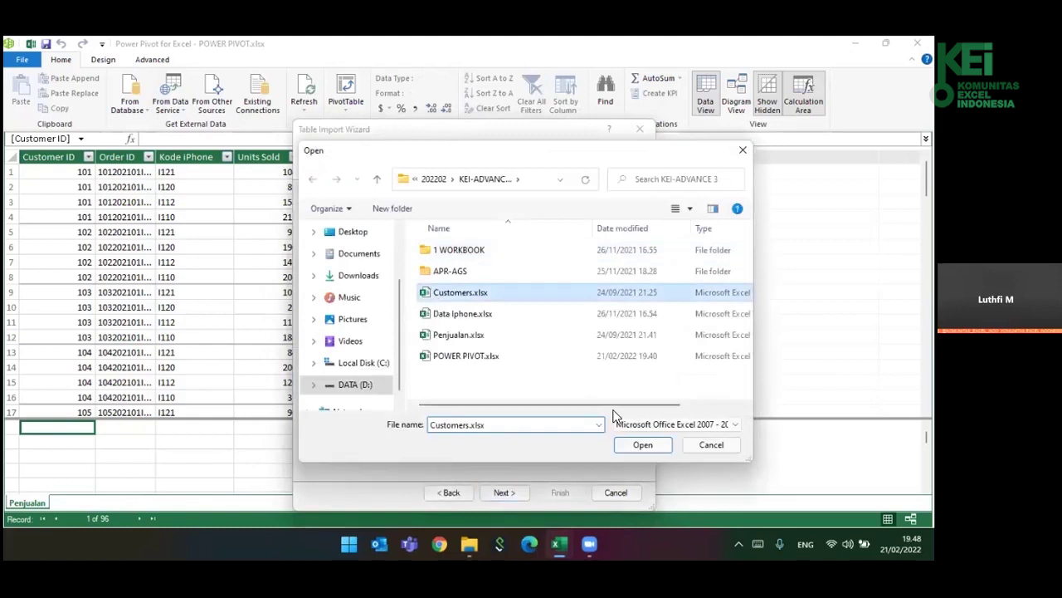
{"action": "left_click", "coordinate": [643, 444]}
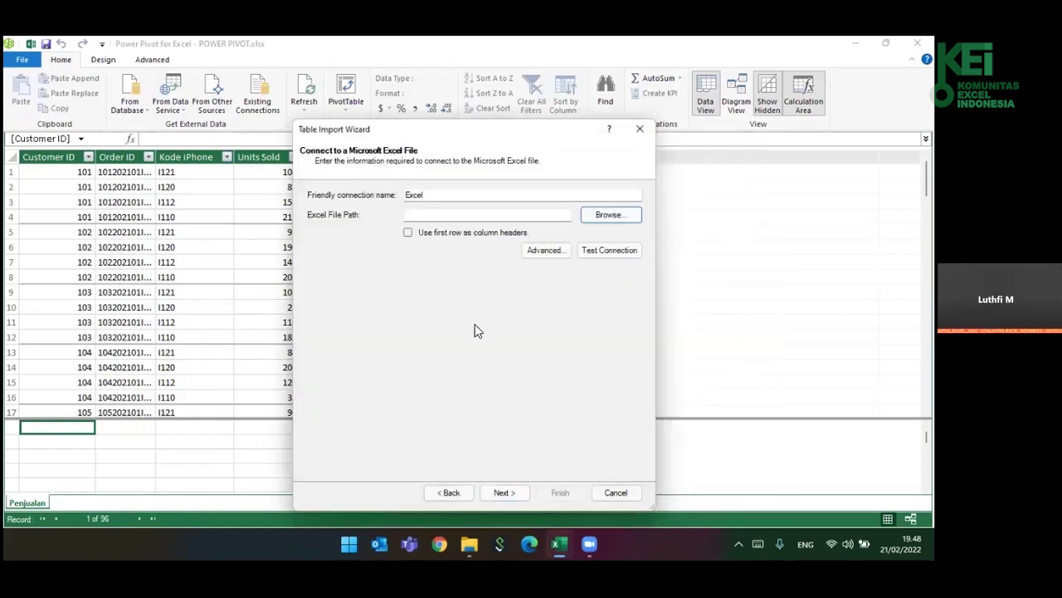
- Import the 8-row Customer table using the first row as column headers
{"action": "left_click", "coordinate": [408, 234]}
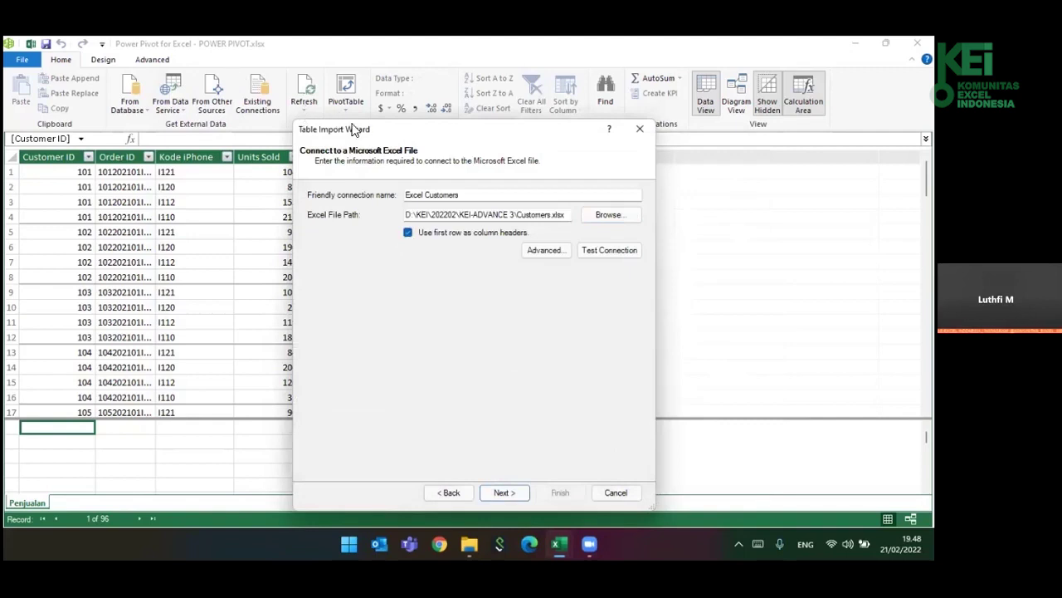
{"action": "left_click", "coordinate": [274, 418]}
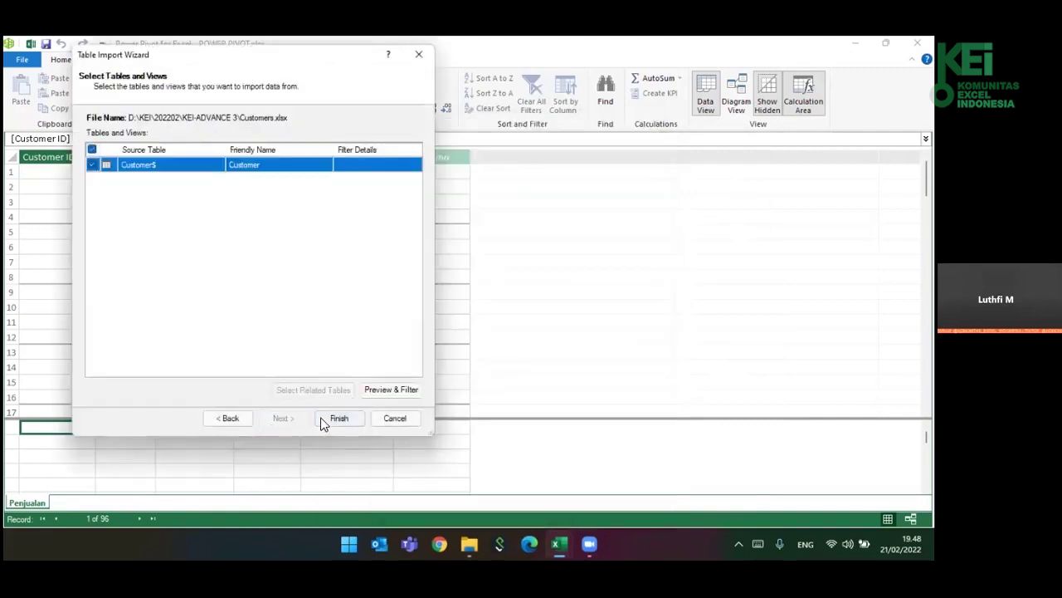
{"action": "left_click", "coordinate": [325, 422]}
{"action": "left_click", "coordinate": [447, 320]}
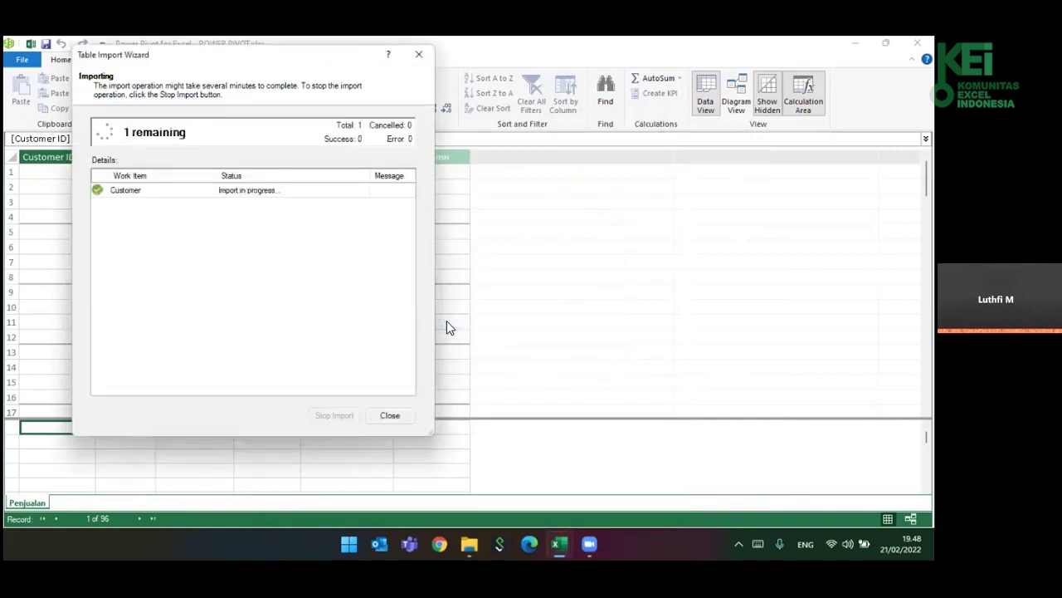
{"action": "left_click", "coordinate": [387, 418]}
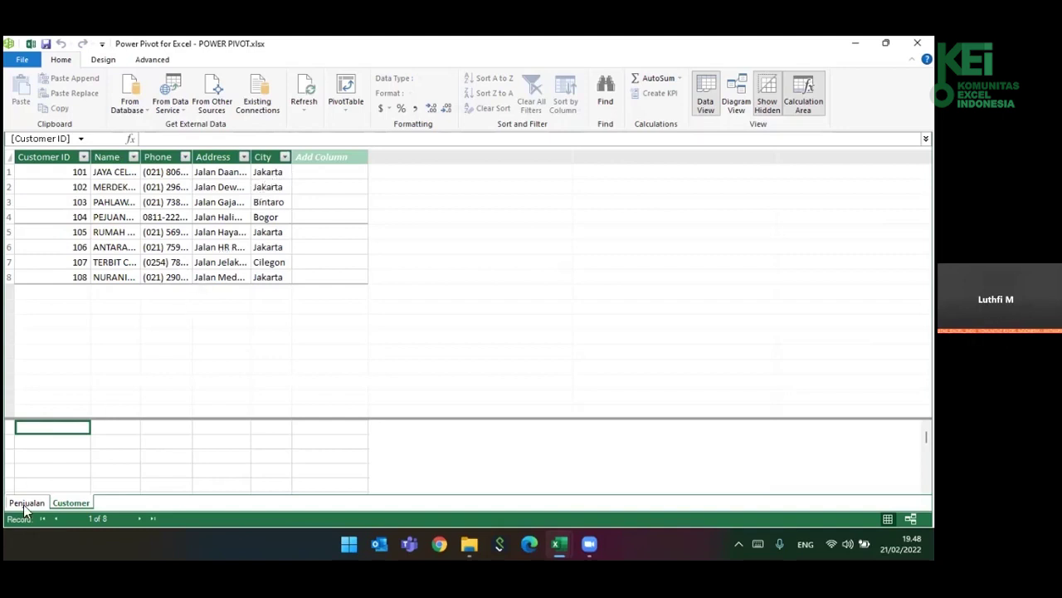
- Check the Penjualan and Customer tables, then start another import from other sources
{"action": "left_click", "coordinate": [66, 503]}
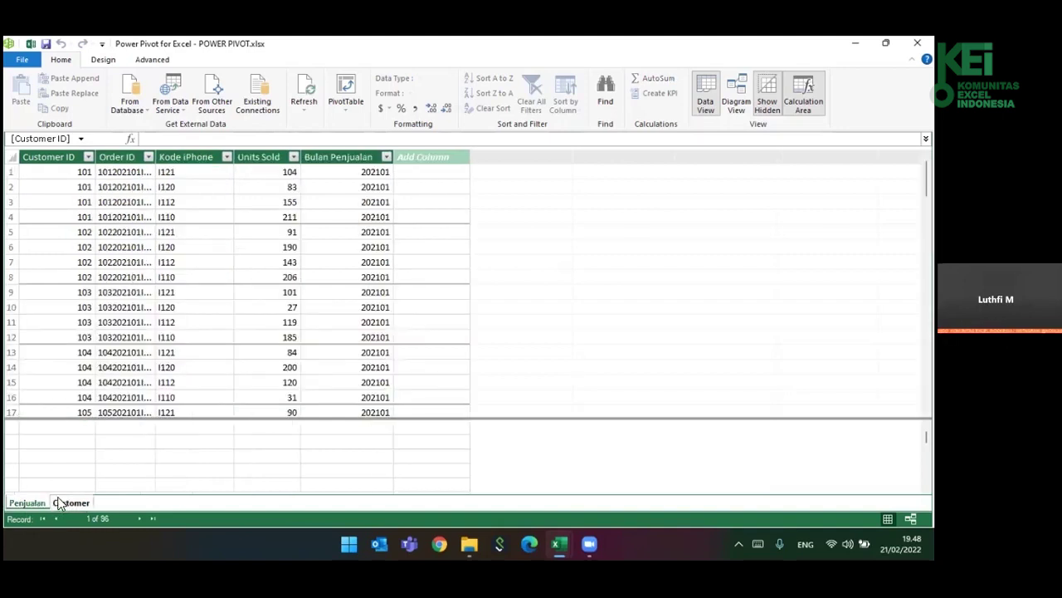
{"action": "left_click", "coordinate": [40, 503]}
{"action": "left_click", "coordinate": [62, 505]}
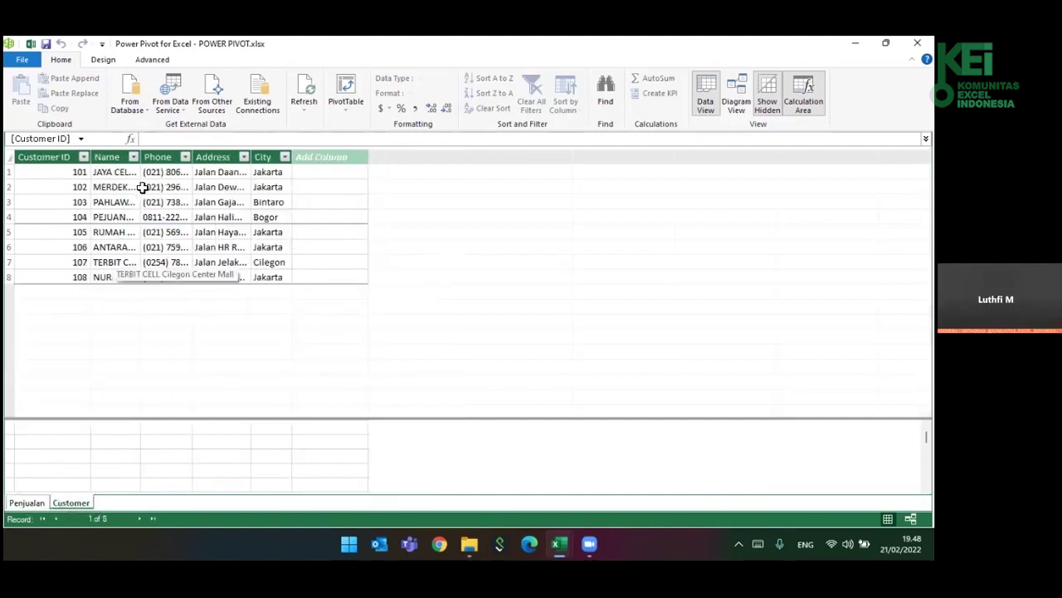
{"action": "left_click", "coordinate": [212, 93]}
- Set up an Excel File data source pointing to Data Iphone.xlsx
{"action": "scroll", "coordinate": [368, 323], "scroll_direction": "down", "scroll_amount": 6}
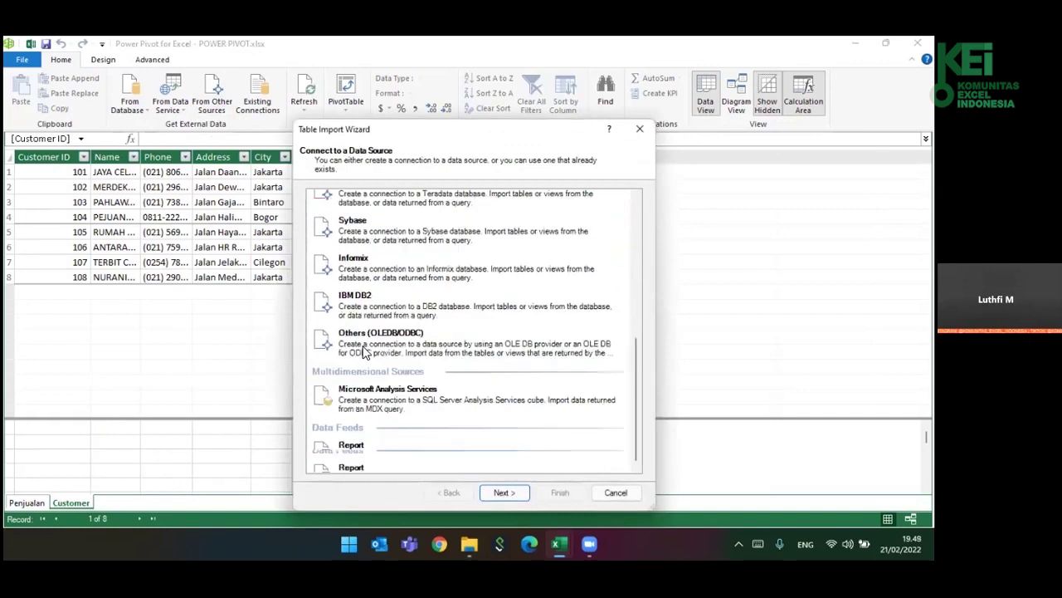
{"action": "scroll", "coordinate": [356, 390], "scroll_direction": "down", "scroll_amount": 4}
{"action": "left_click", "coordinate": [357, 411]}
{"action": "key", "text": "Return"}
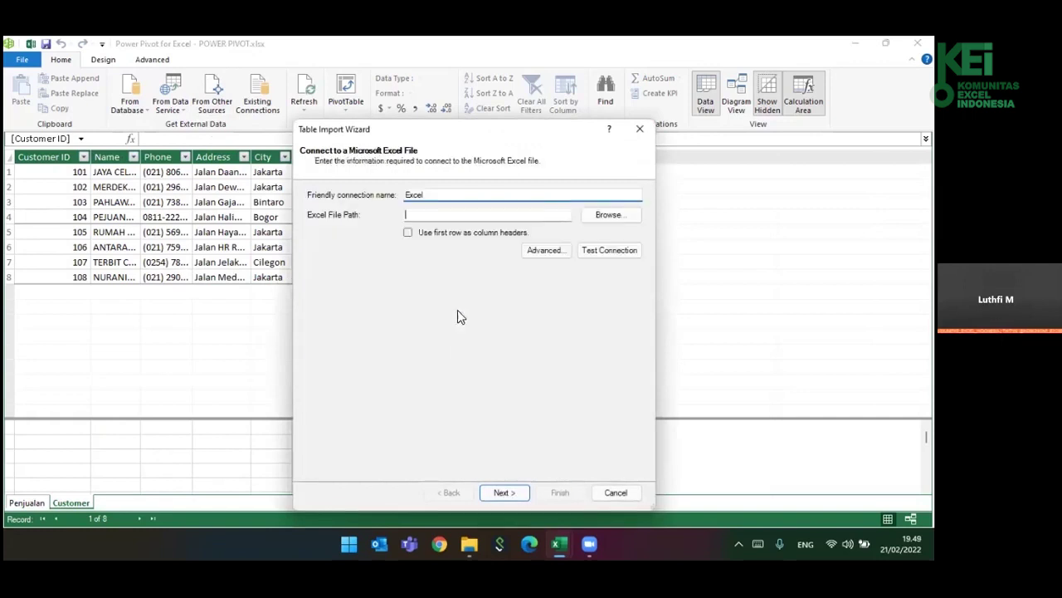
{"action": "left_click", "coordinate": [608, 214]}
{"action": "left_click", "coordinate": [469, 339]}
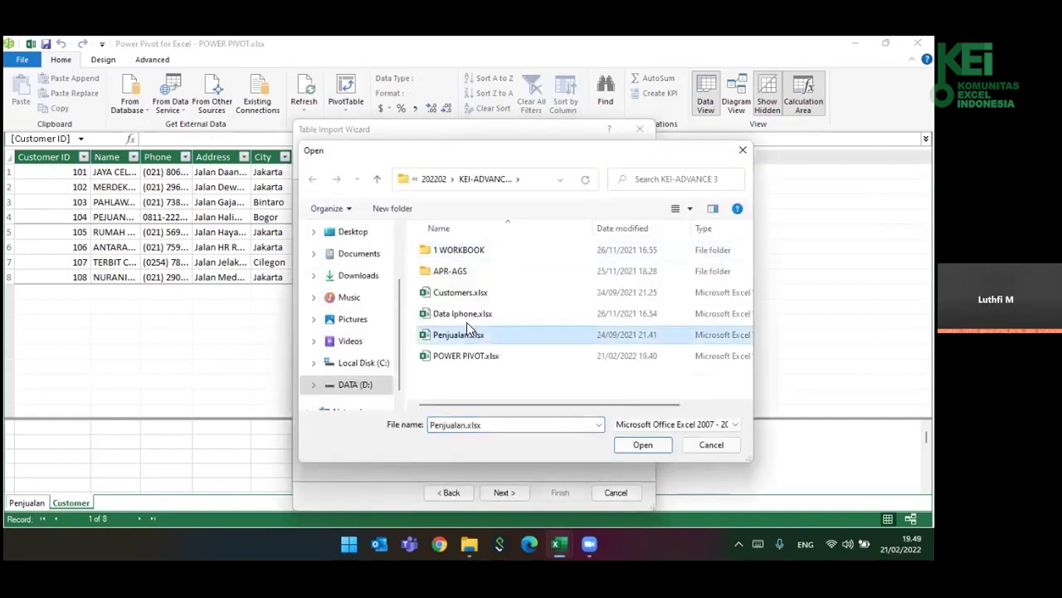
{"action": "left_click", "coordinate": [467, 312]}
{"action": "key", "text": "Return"}
- Import the 5-row Data Iphone table using the first row as column headers
{"action": "left_click", "coordinate": [408, 232]}
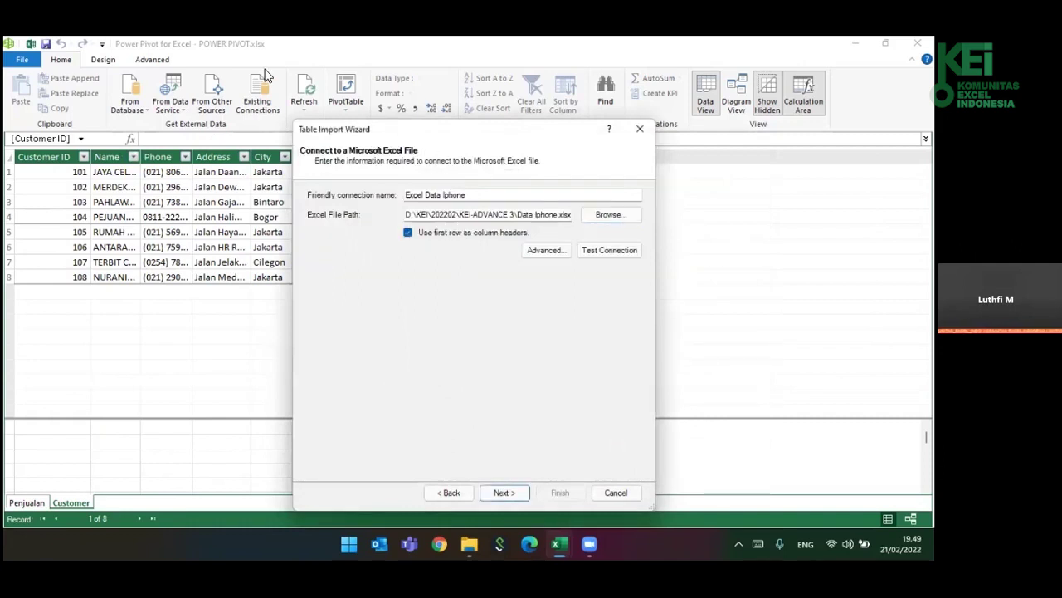
{"action": "left_click_drag", "start_coordinate": [359, 129], "coordinate": [152, 76]}
{"action": "left_click", "coordinate": [292, 439]}
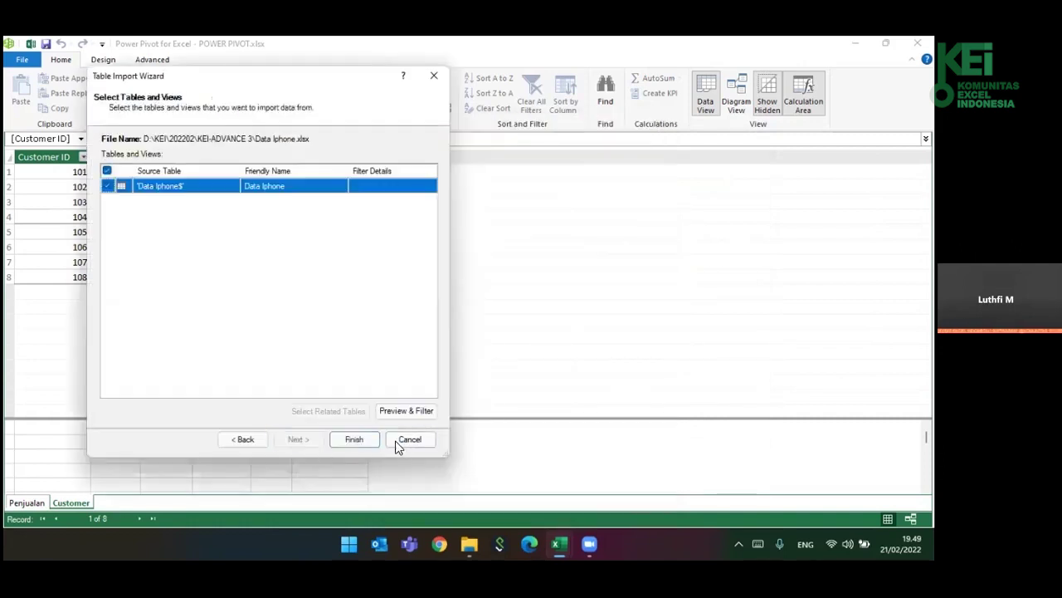
{"action": "left_click", "coordinate": [364, 440]}
{"action": "left_click", "coordinate": [386, 440]}
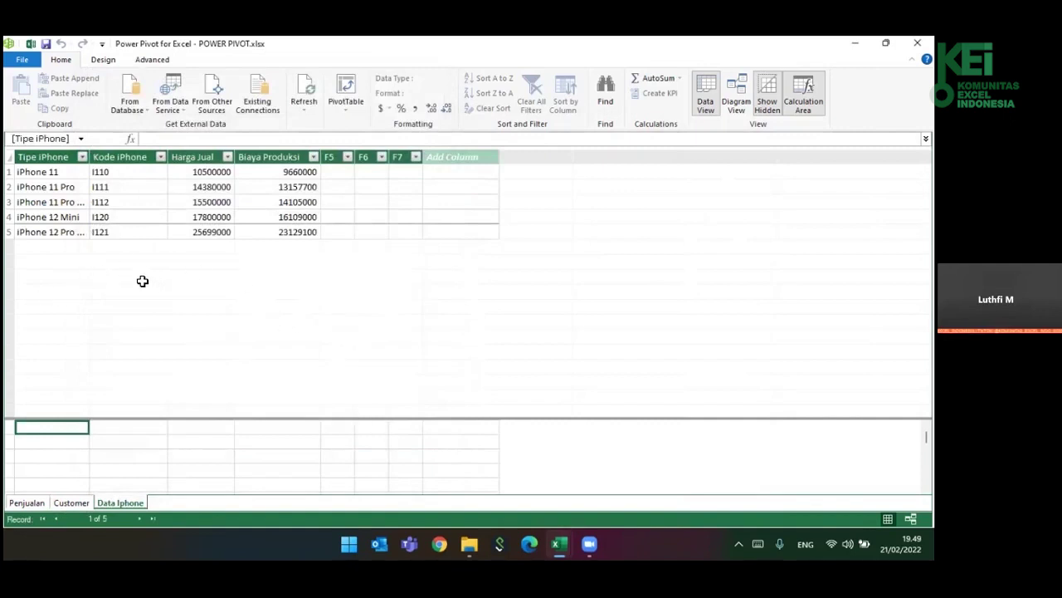
- Select the empty F5, F6 and F7 columns in Data Iphone and delete them
{"action": "left_click_drag", "start_coordinate": [58, 154], "coordinate": [283, 161]}
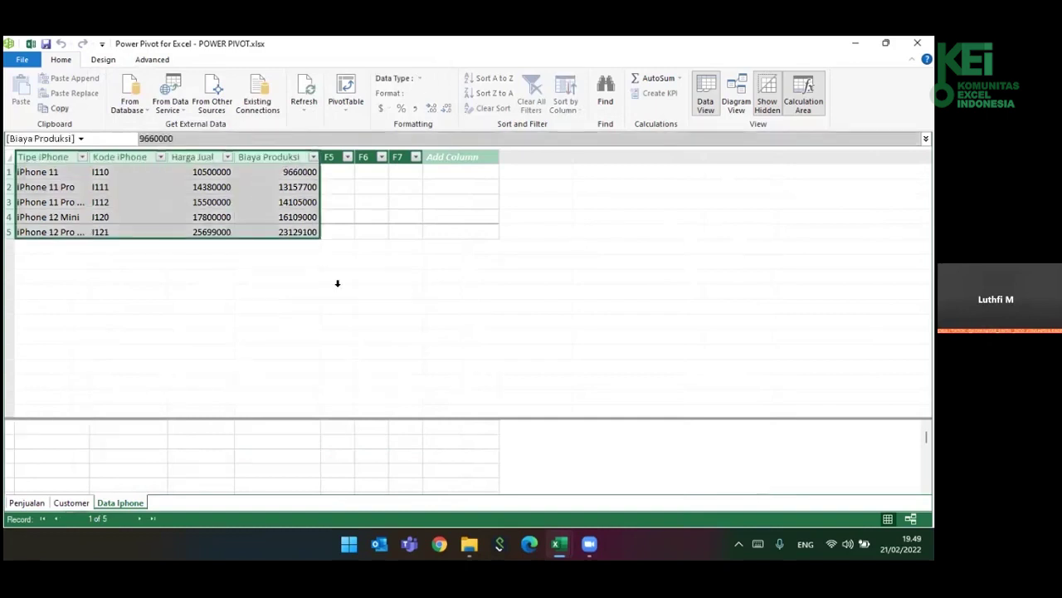
{"action": "left_click", "coordinate": [330, 158]}
{"action": "left_click", "coordinate": [363, 157]}
{"action": "left_click", "coordinate": [398, 157]}
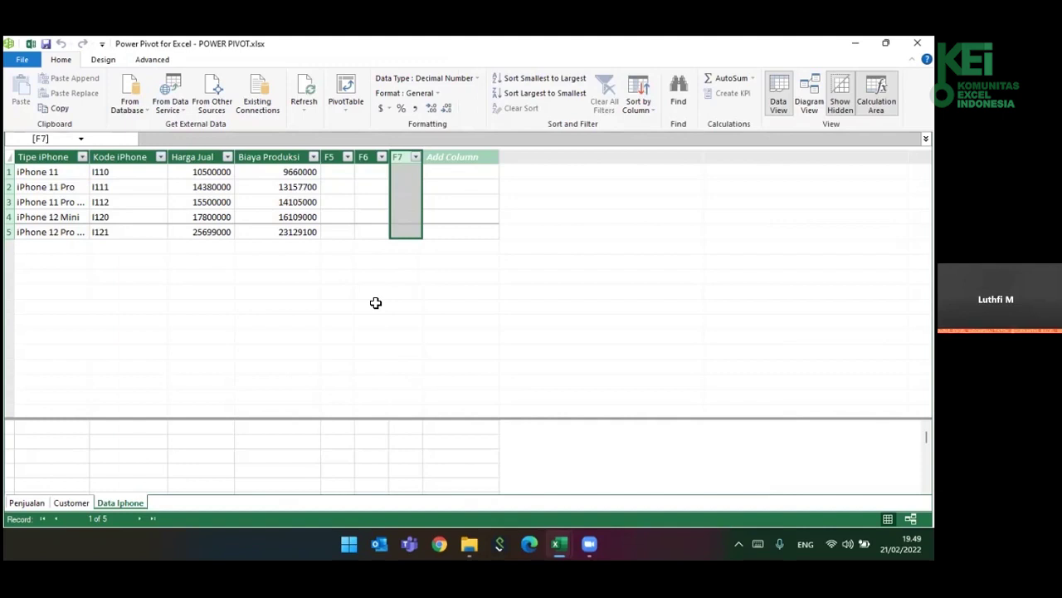
{"action": "left_click", "coordinate": [332, 156]}
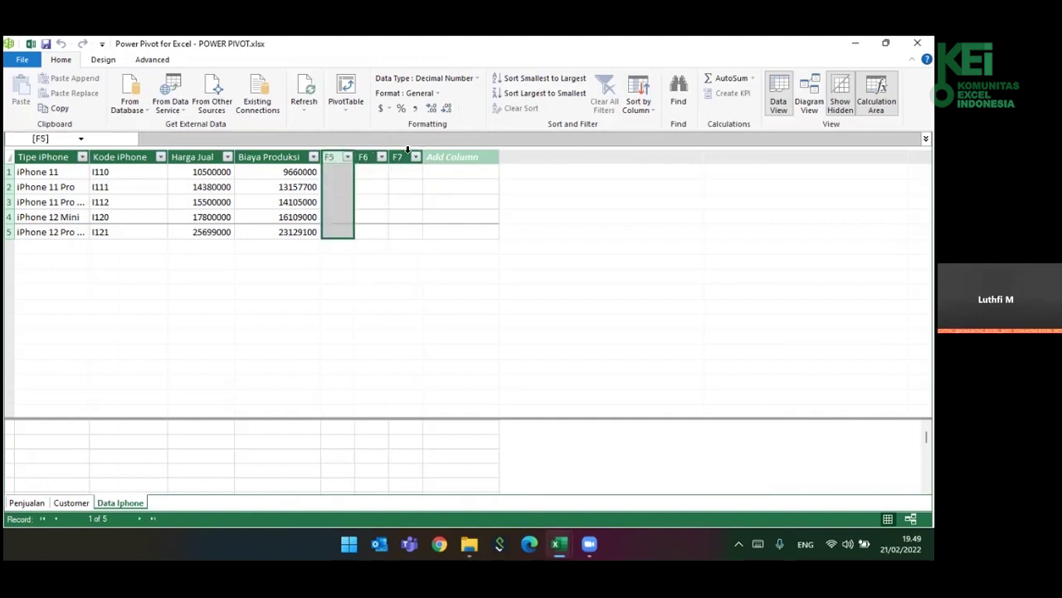
{"action": "left_click", "coordinate": [400, 156]}
{"action": "left_click", "coordinate": [371, 156]}
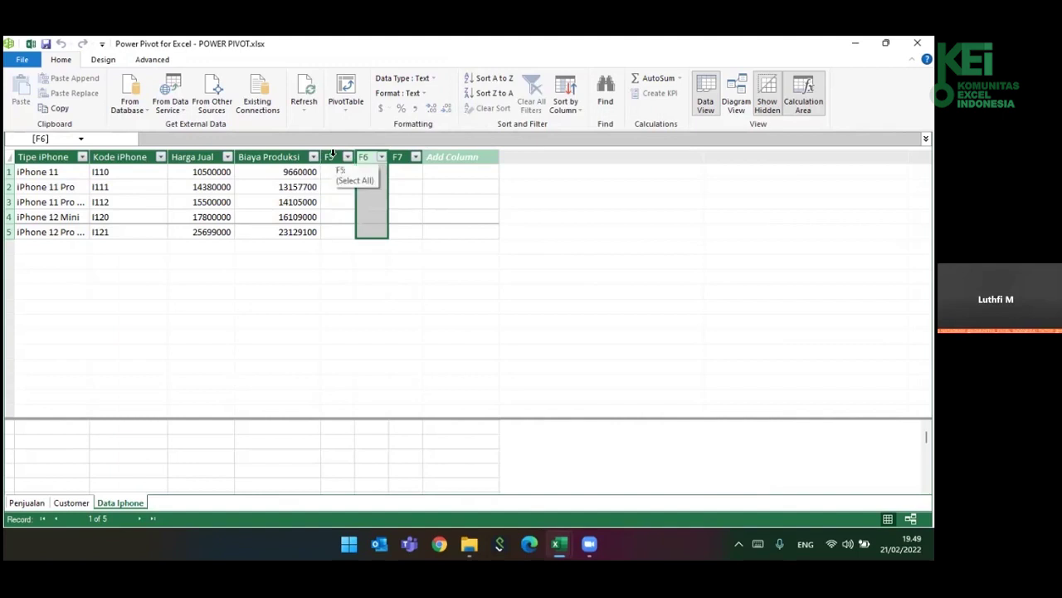
{"action": "left_click", "coordinate": [332, 156]}
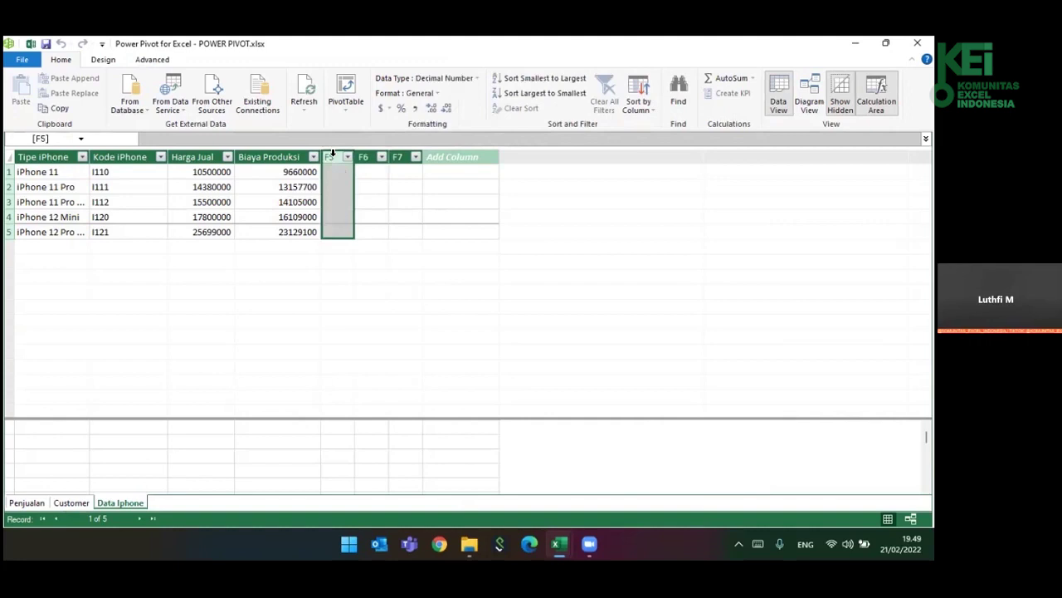
{"action": "left_click_drag", "start_coordinate": [332, 154], "coordinate": [399, 156]}
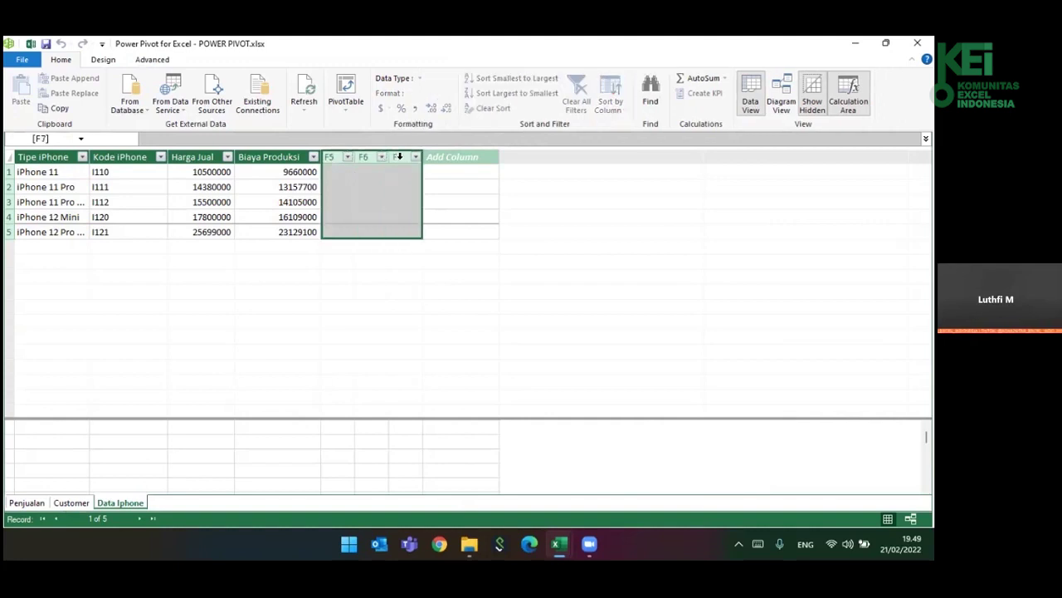
{"action": "right_click", "coordinate": [397, 156]}
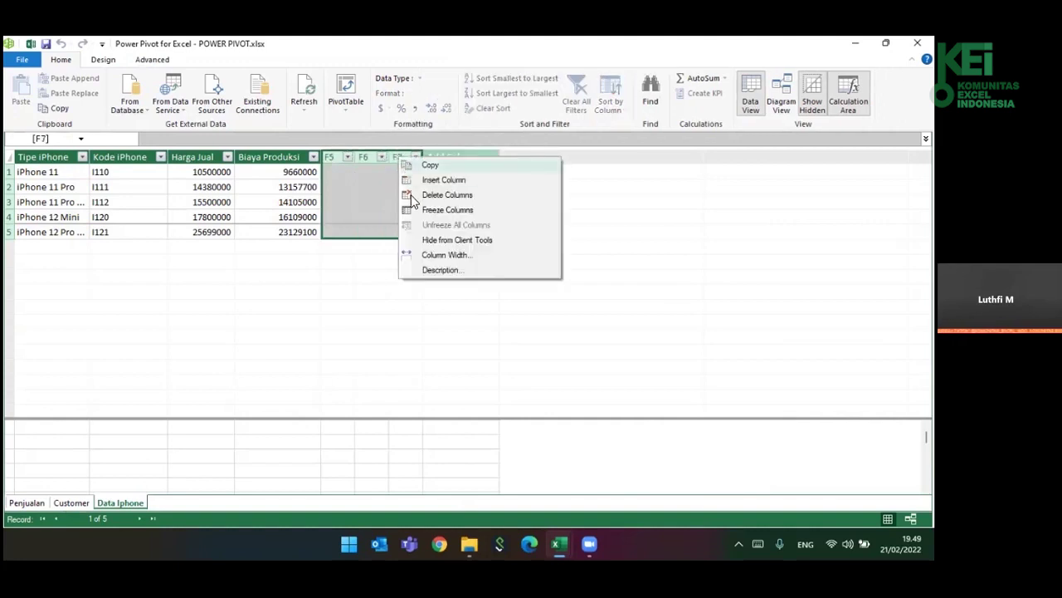
{"action": "left_click", "coordinate": [413, 197]}
{"action": "left_click", "coordinate": [430, 302]}
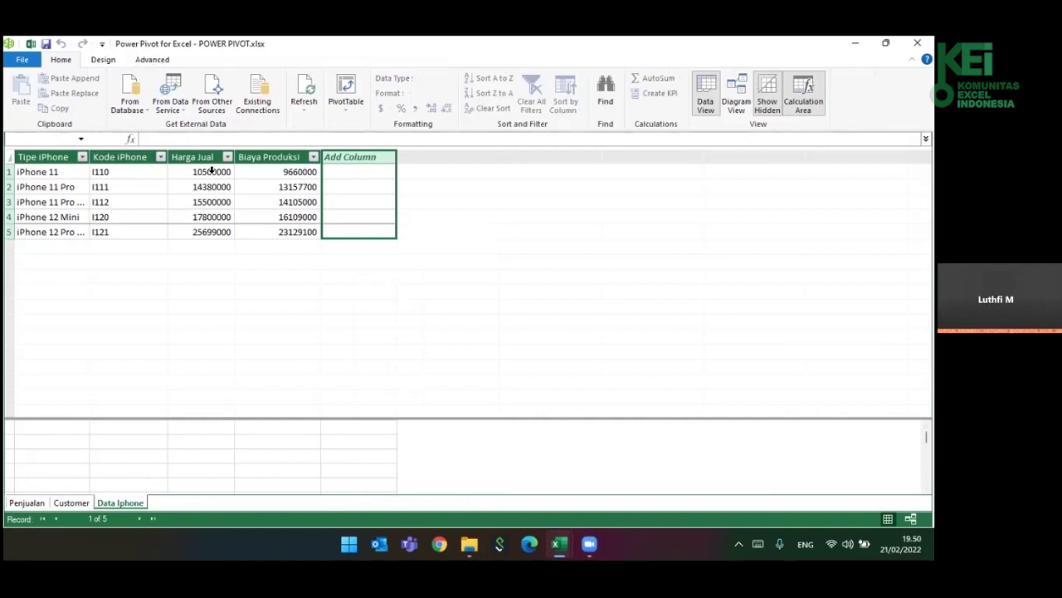
- Change the Harga Jual and Biaya Produksi columns' data type to Whole Number
{"action": "left_click_drag", "start_coordinate": [212, 171], "coordinate": [282, 232]}
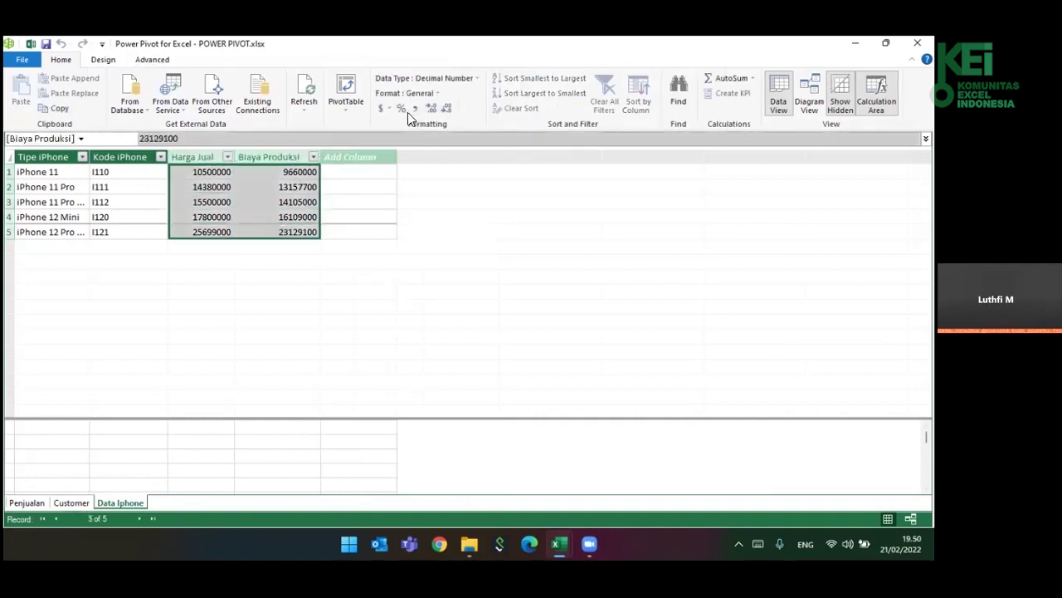
{"action": "left_click", "coordinate": [444, 78]}
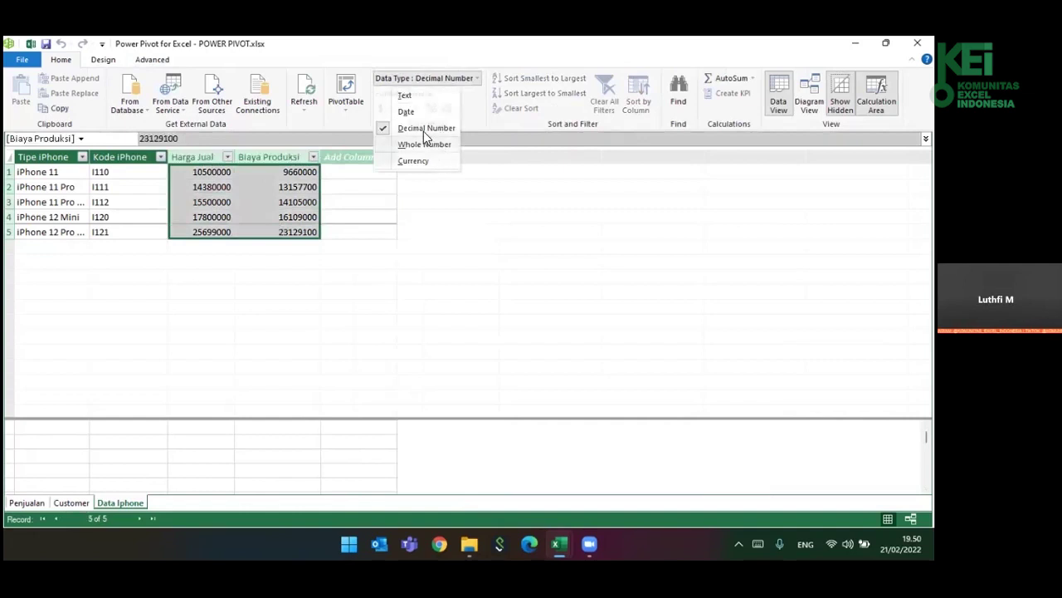
{"action": "left_click", "coordinate": [425, 141]}
{"action": "left_click", "coordinate": [441, 324]}
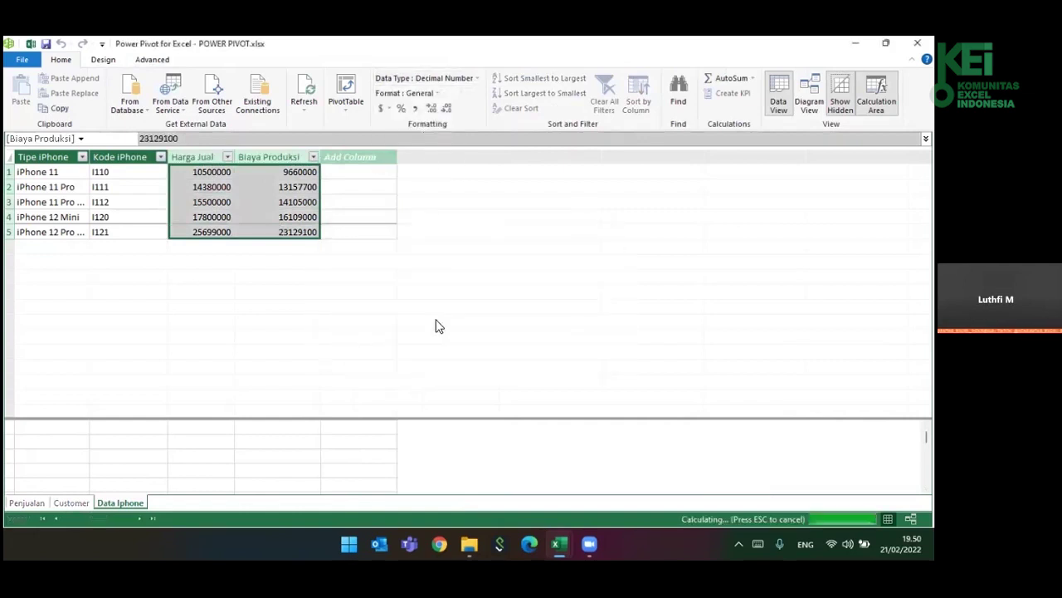
- Format both price columns with thousand separators as Whole Number
{"action": "left_click", "coordinate": [412, 108]}
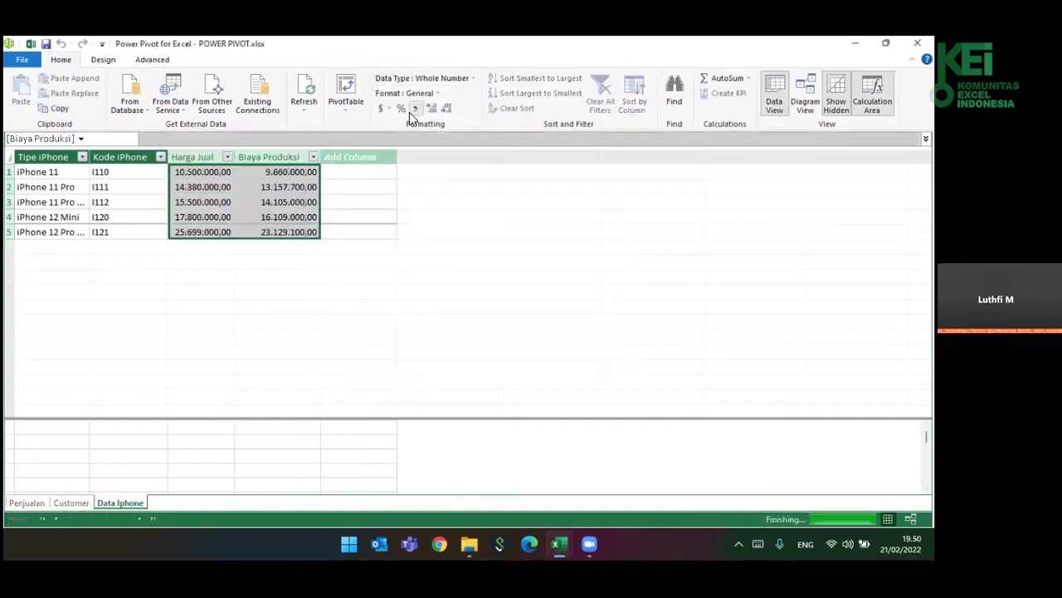
{"action": "left_click", "coordinate": [455, 93]}
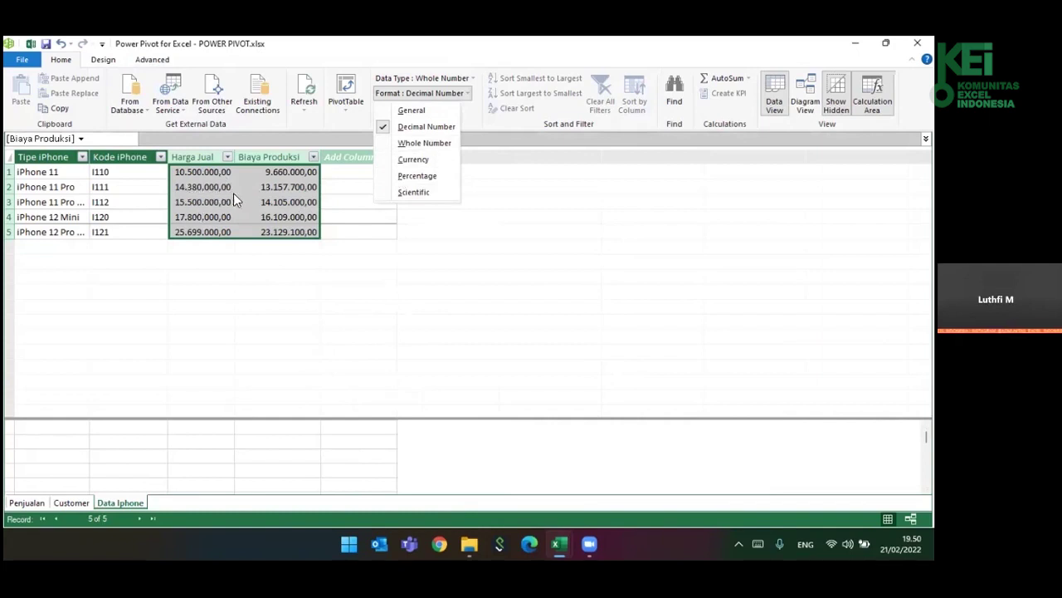
{"action": "left_click", "coordinate": [401, 144]}
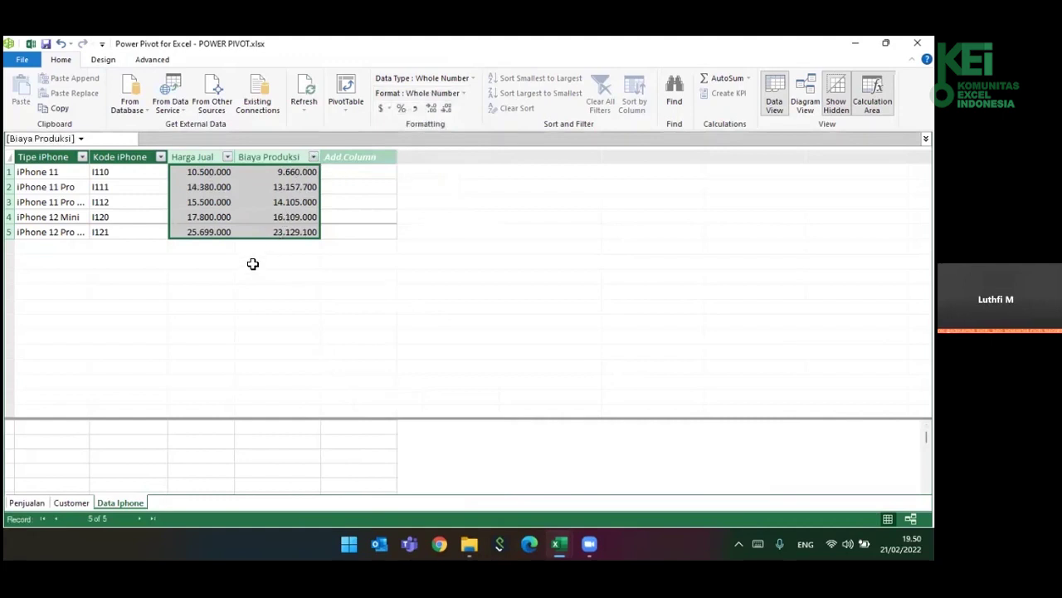
{"action": "left_click", "coordinate": [35, 503]}
{"action": "left_click", "coordinate": [71, 503]}
{"action": "left_click", "coordinate": [117, 503]}
{"action": "left_click", "coordinate": [72, 503]}
{"action": "left_click", "coordinate": [36, 503]}
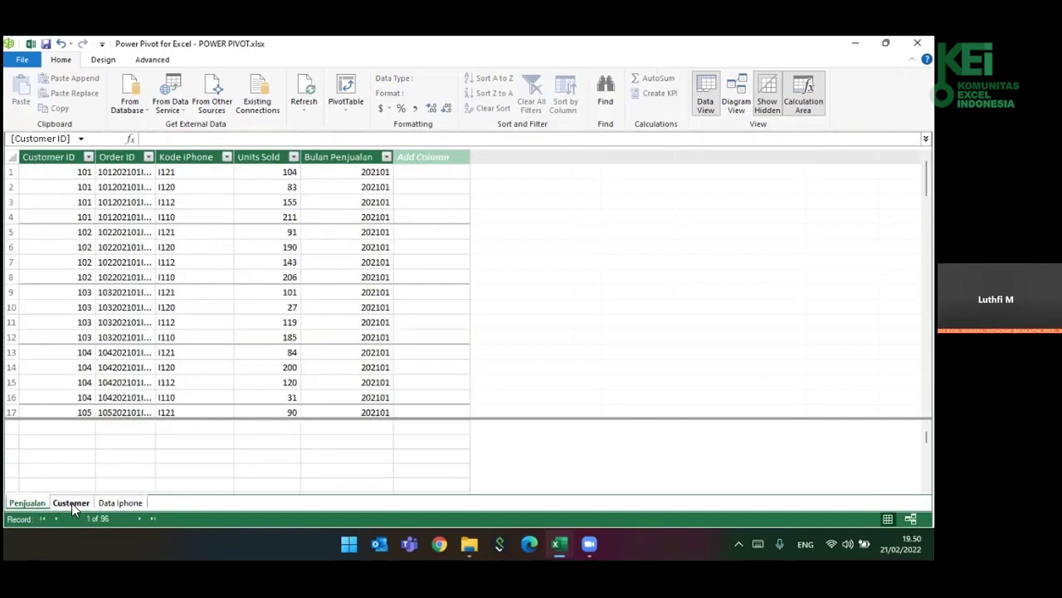
{"action": "left_click", "coordinate": [71, 503]}
{"action": "left_click", "coordinate": [116, 503]}
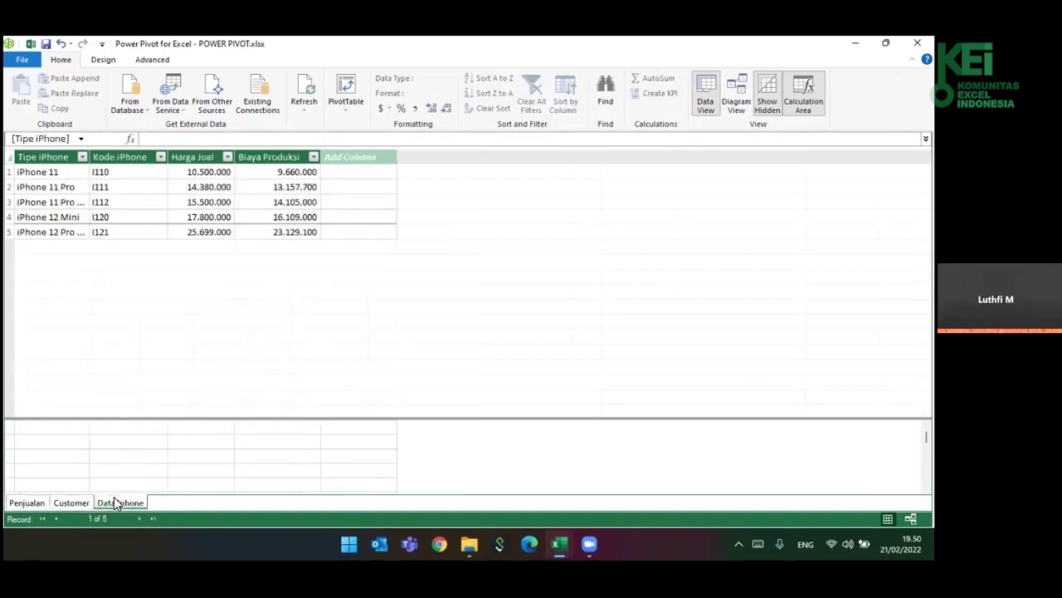
{"action": "left_click", "coordinate": [37, 505]}
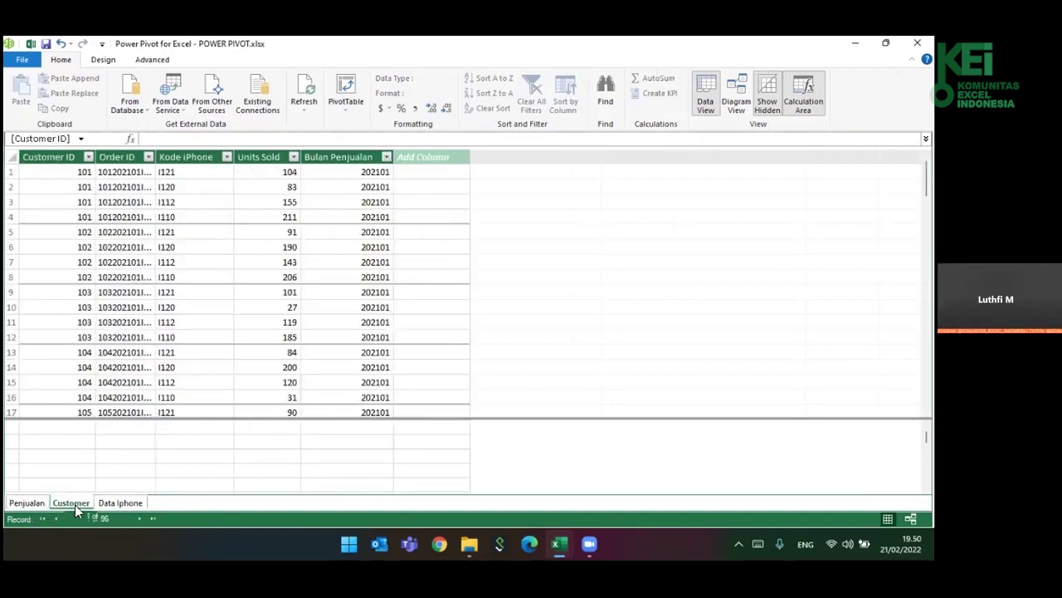
{"action": "left_click", "coordinate": [73, 504]}
{"action": "left_click", "coordinate": [117, 503]}
{"action": "mouse_move", "coordinate": [559, 544]}
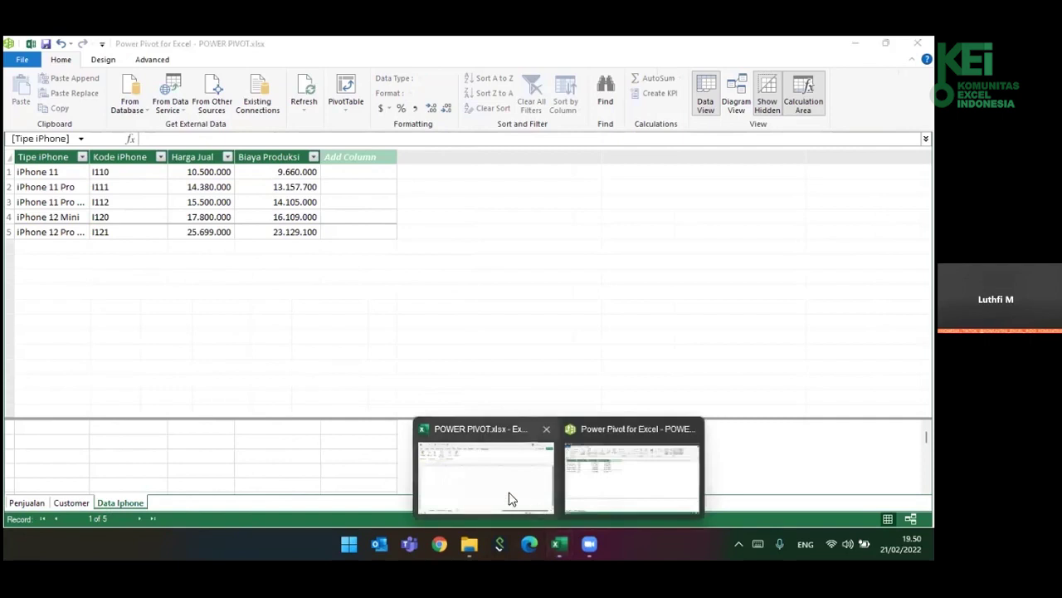
{"action": "left_click", "coordinate": [512, 499]}
{"action": "left_click", "coordinate": [98, 502]}
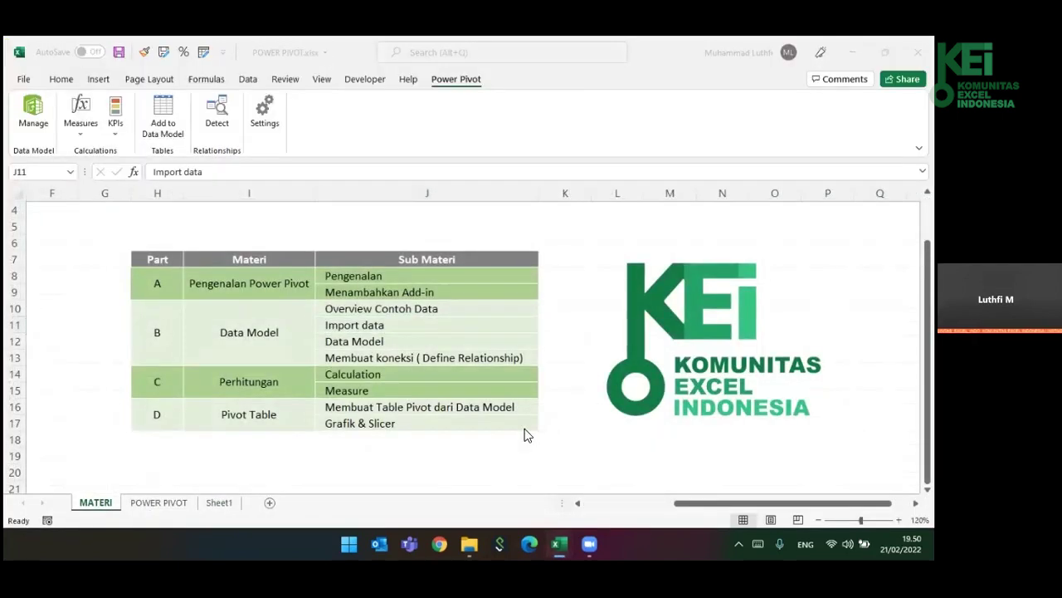
{"action": "left_click", "coordinate": [387, 325]}
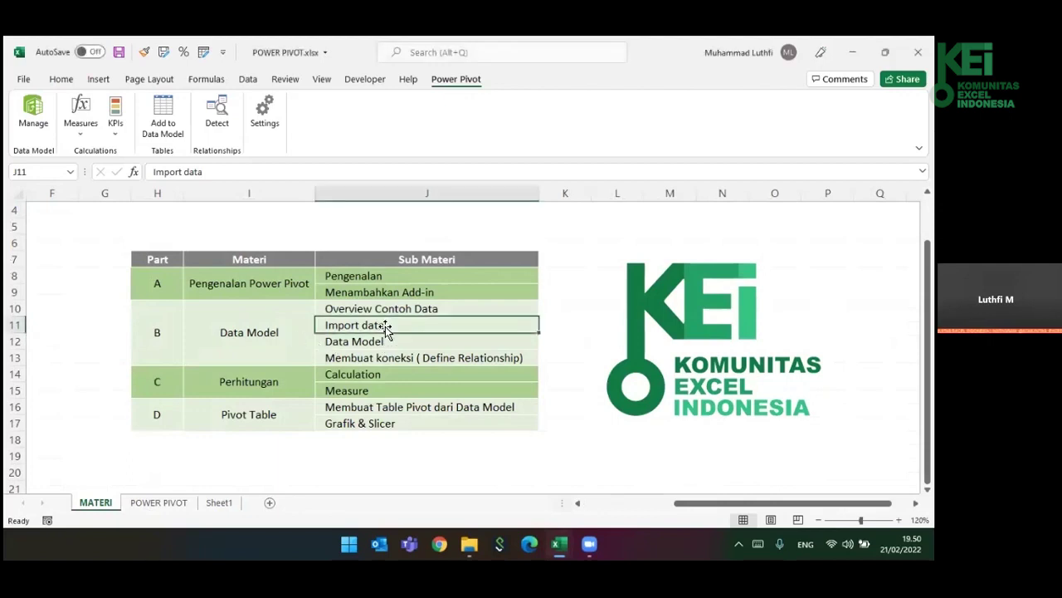
{"action": "left_click_drag", "start_coordinate": [368, 343], "coordinate": [378, 359]}
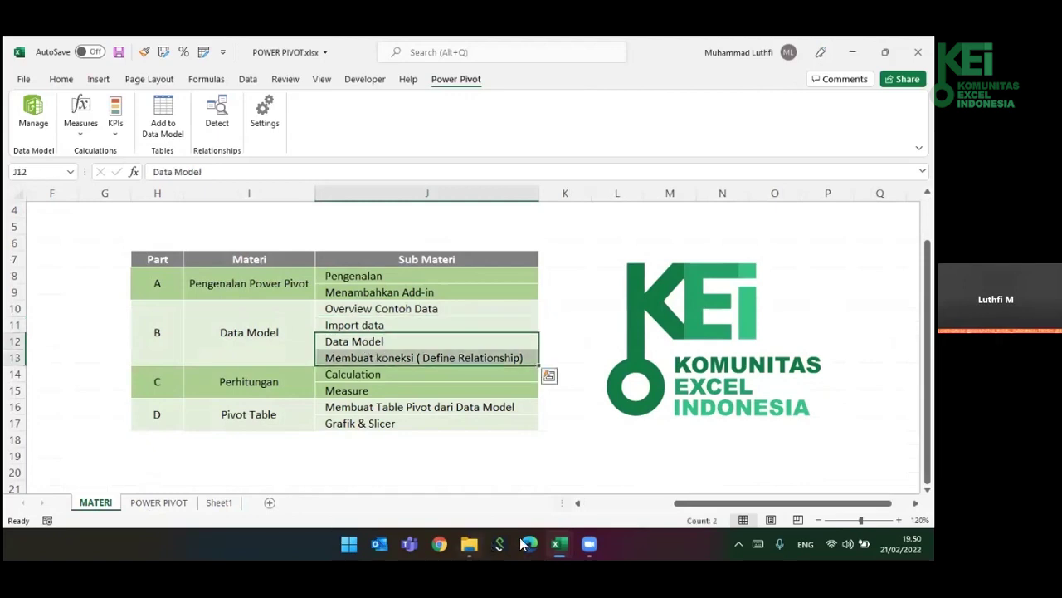
{"action": "mouse_move", "coordinate": [559, 544]}
{"action": "left_click", "coordinate": [580, 491]}
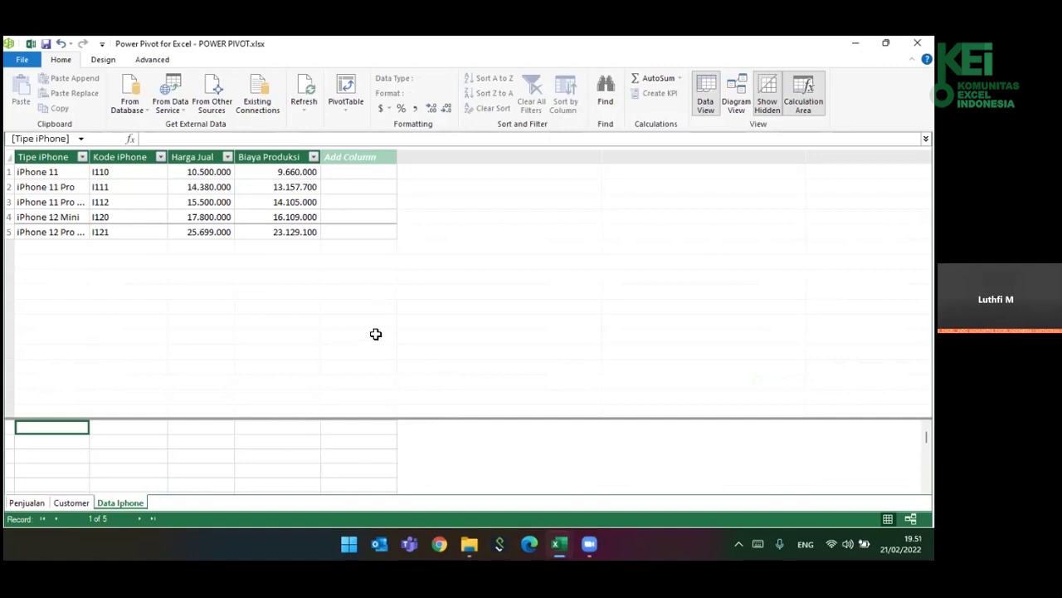
- Browse the Penjualan, Data Iphone and Customer tables, ending on Customer, and autofit its Name column
{"action": "left_click", "coordinate": [45, 505]}
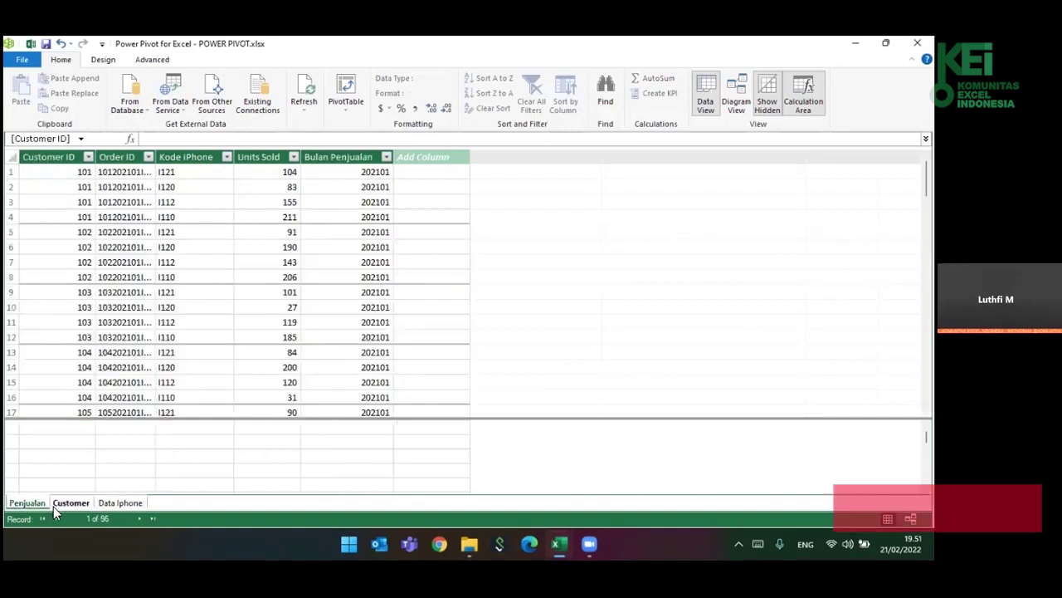
{"action": "left_click", "coordinate": [53, 506]}
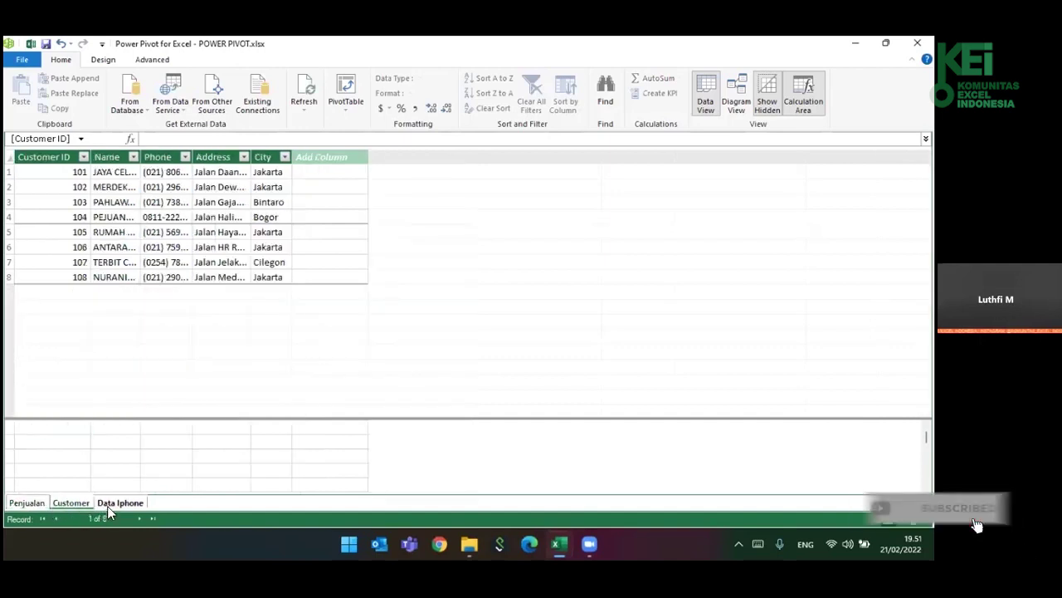
{"action": "left_click", "coordinate": [106, 506]}
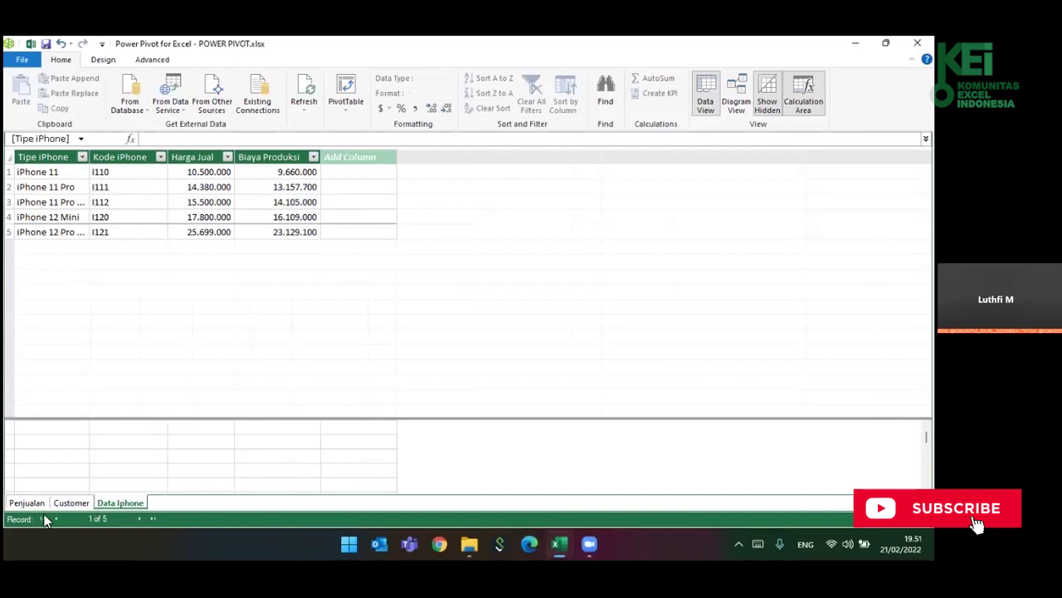
{"action": "left_click", "coordinate": [50, 504]}
{"action": "left_click", "coordinate": [75, 505]}
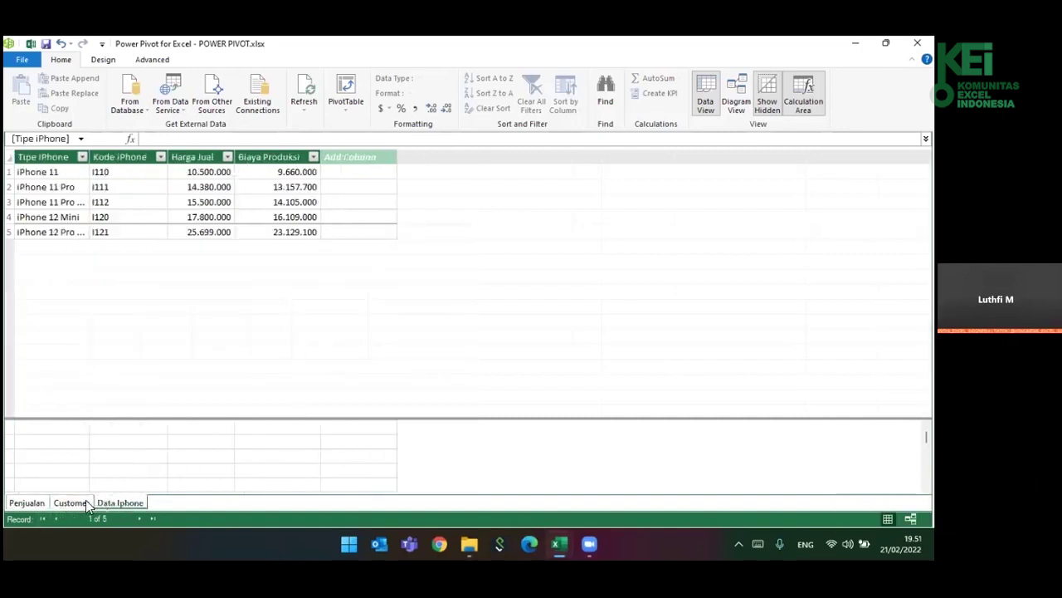
{"action": "left_click", "coordinate": [16, 504]}
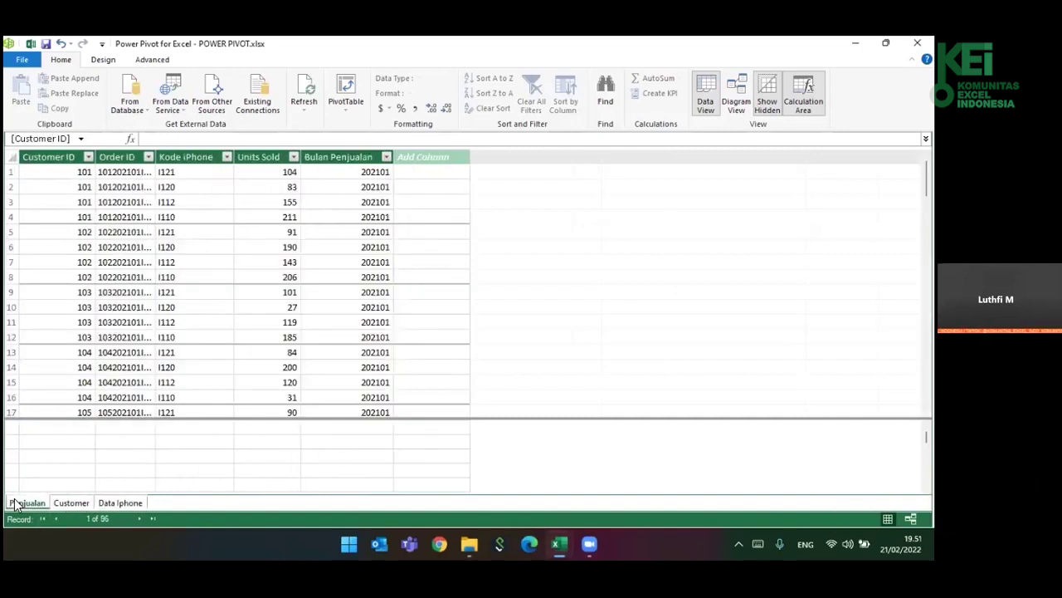
{"action": "left_click", "coordinate": [101, 503]}
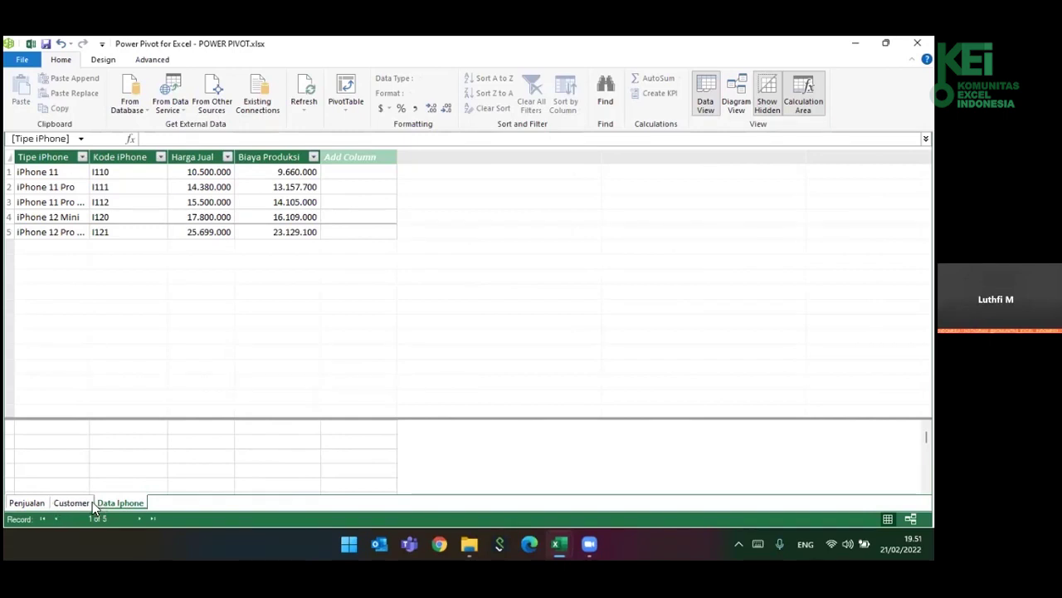
{"action": "left_click", "coordinate": [89, 502]}
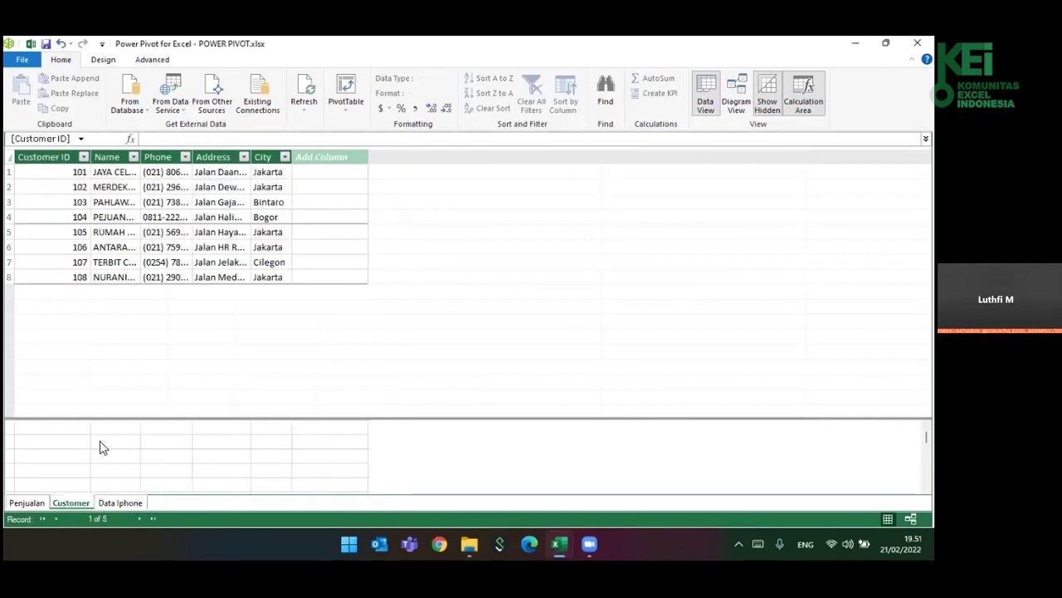
{"action": "double_click", "coordinate": [142, 156]}
- Inspect the unique Customer ID values 101 through 108, then switch to the Data Iphone table
{"action": "left_click", "coordinate": [48, 157]}
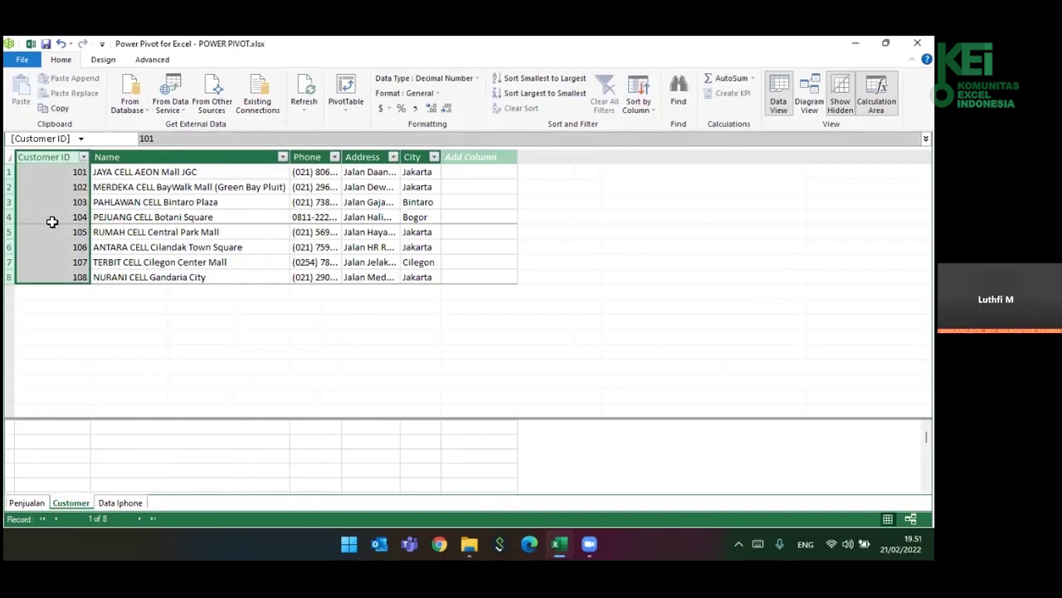
{"action": "left_click", "coordinate": [86, 172]}
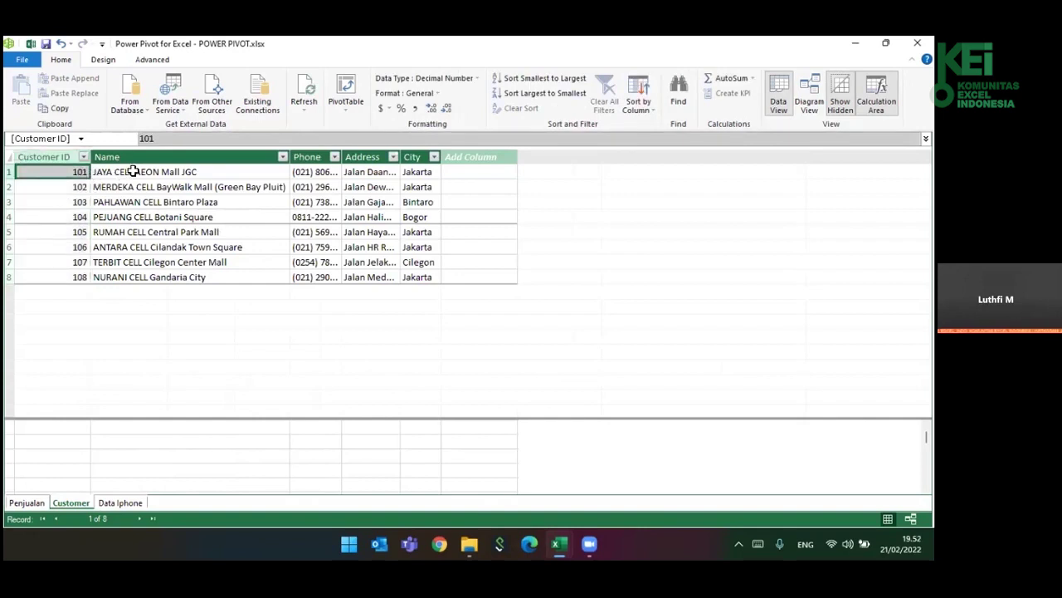
{"action": "left_click", "coordinate": [133, 171]}
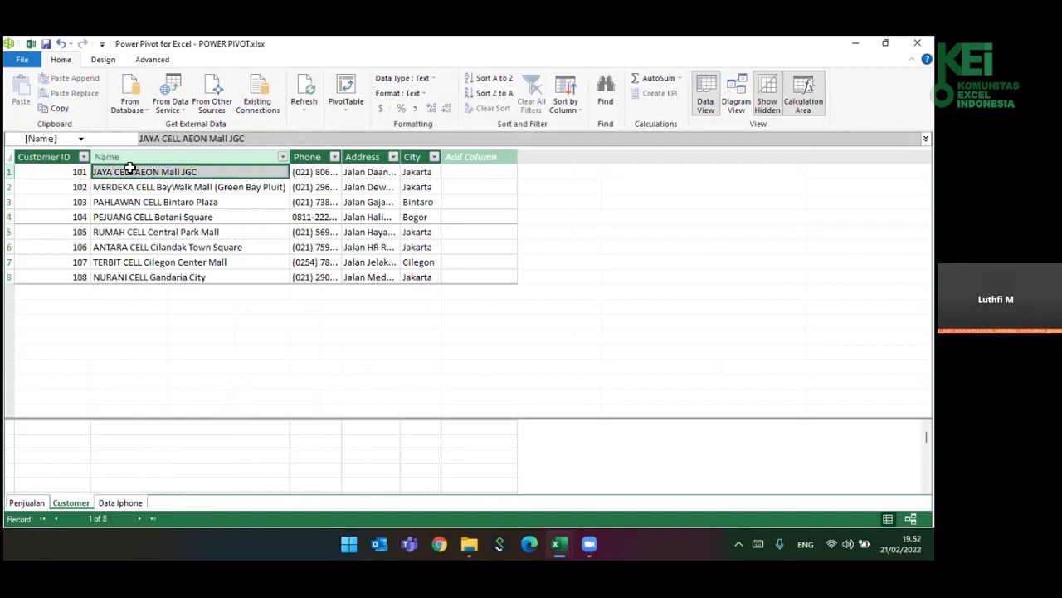
{"action": "left_click", "coordinate": [83, 172]}
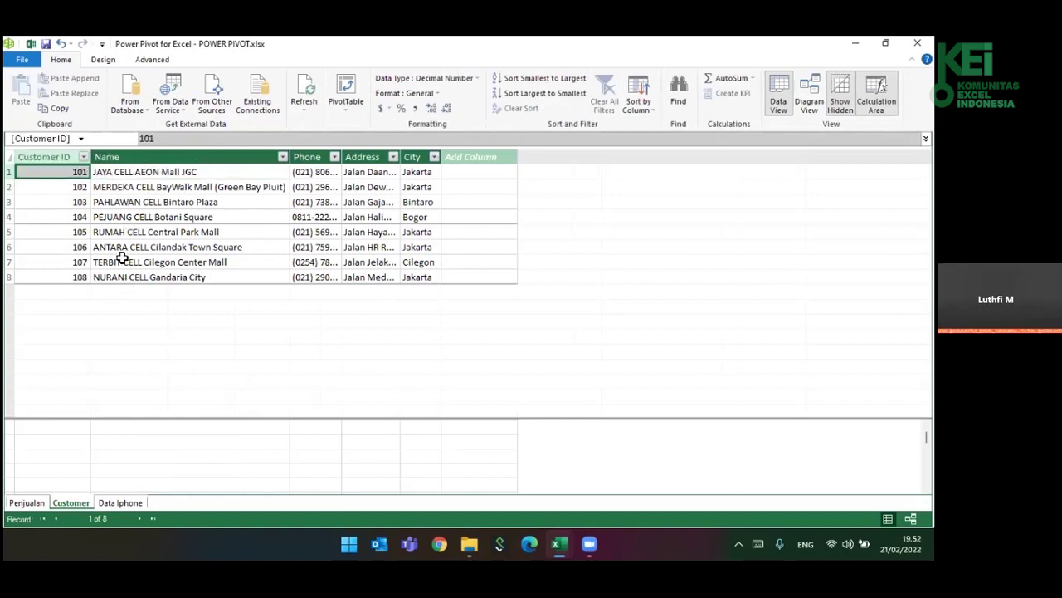
{"action": "left_click", "coordinate": [83, 278]}
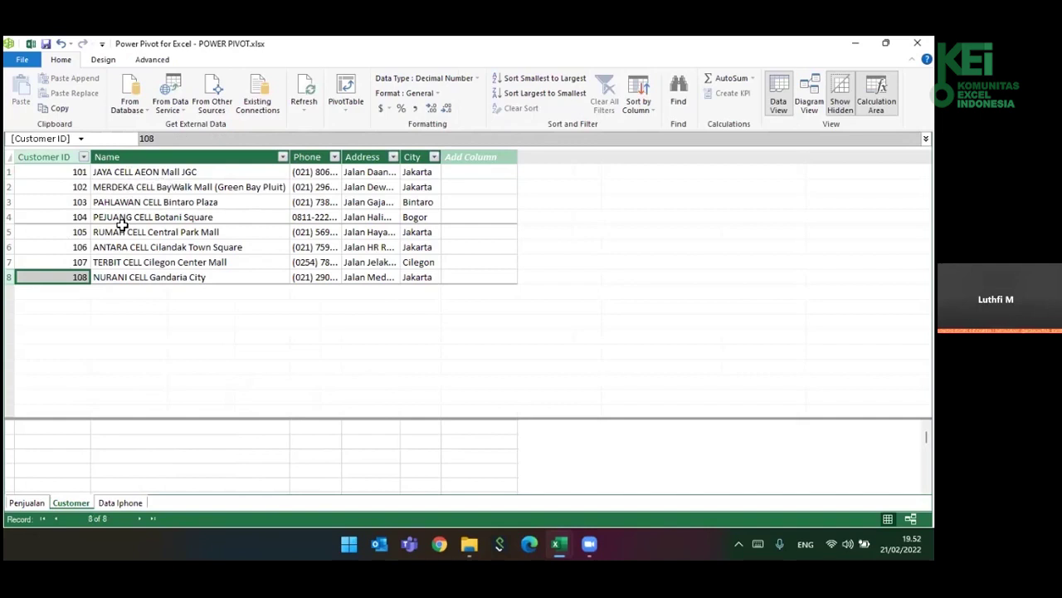
{"action": "left_click", "coordinate": [53, 158]}
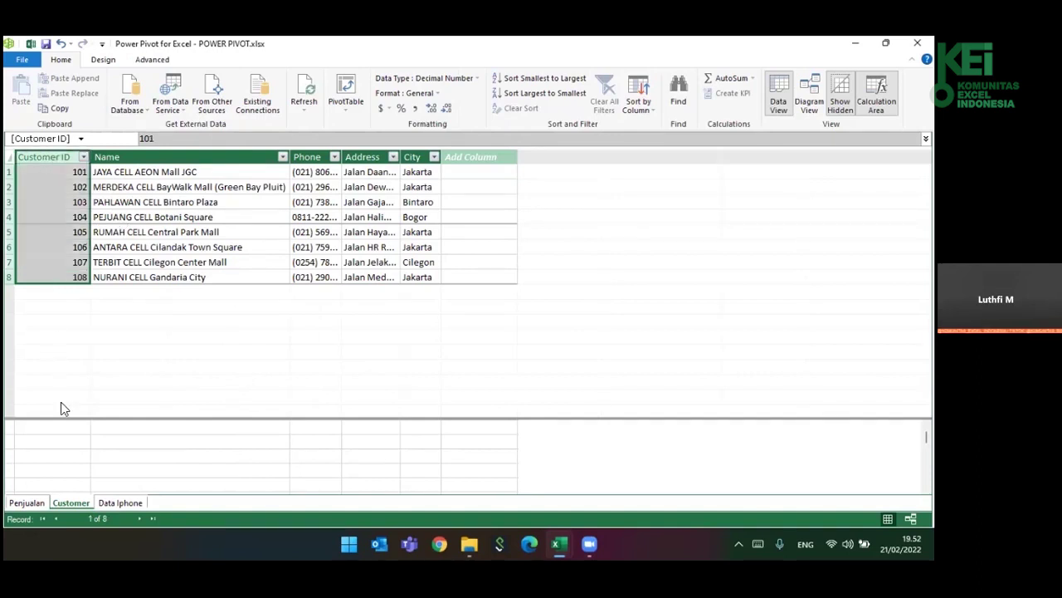
{"action": "left_click", "coordinate": [111, 503]}
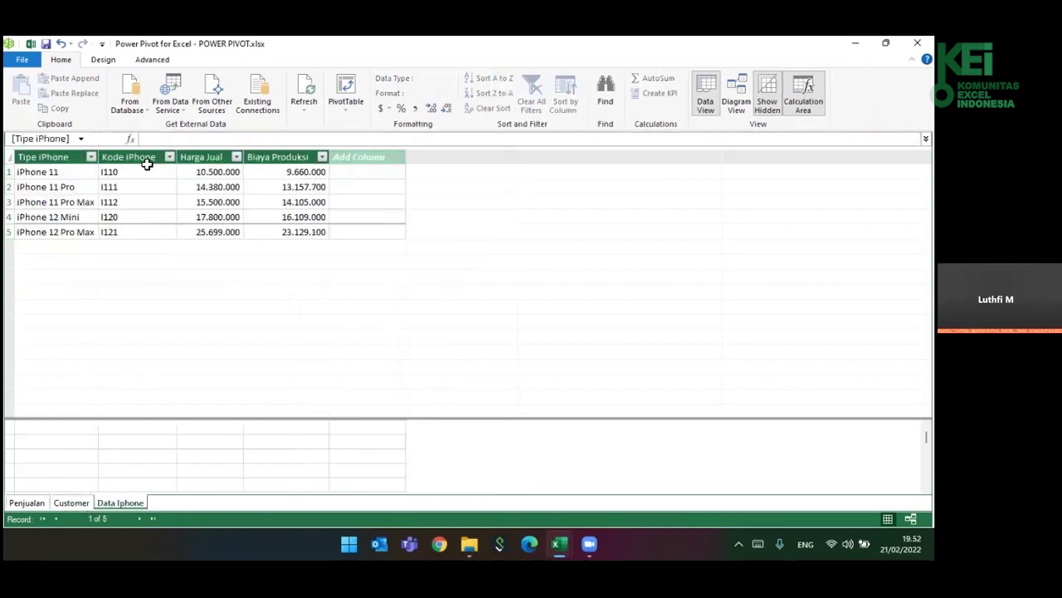
{"action": "left_click", "coordinate": [143, 158]}
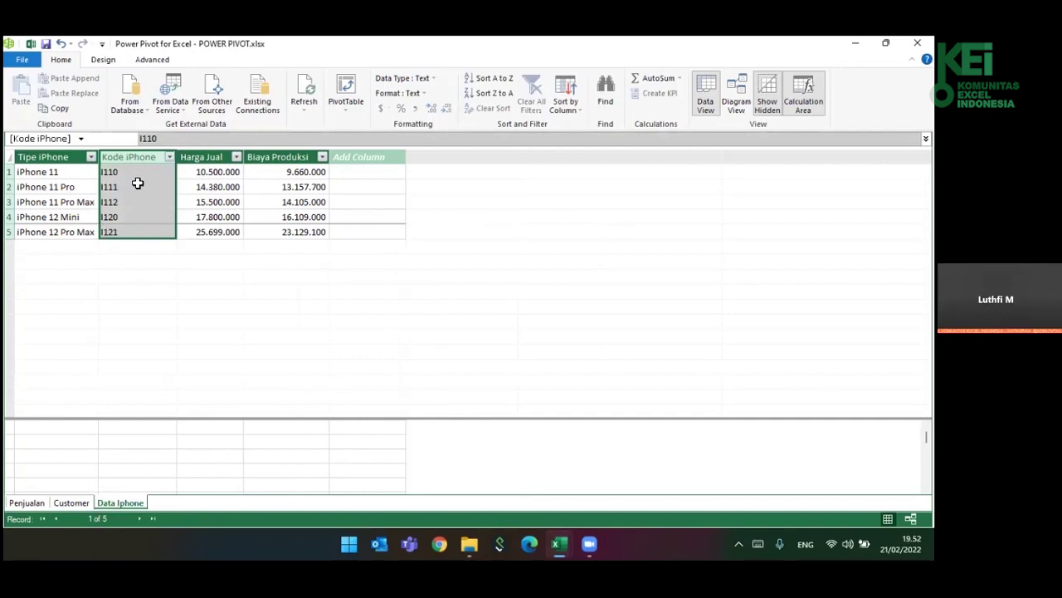
{"action": "left_click", "coordinate": [136, 173]}
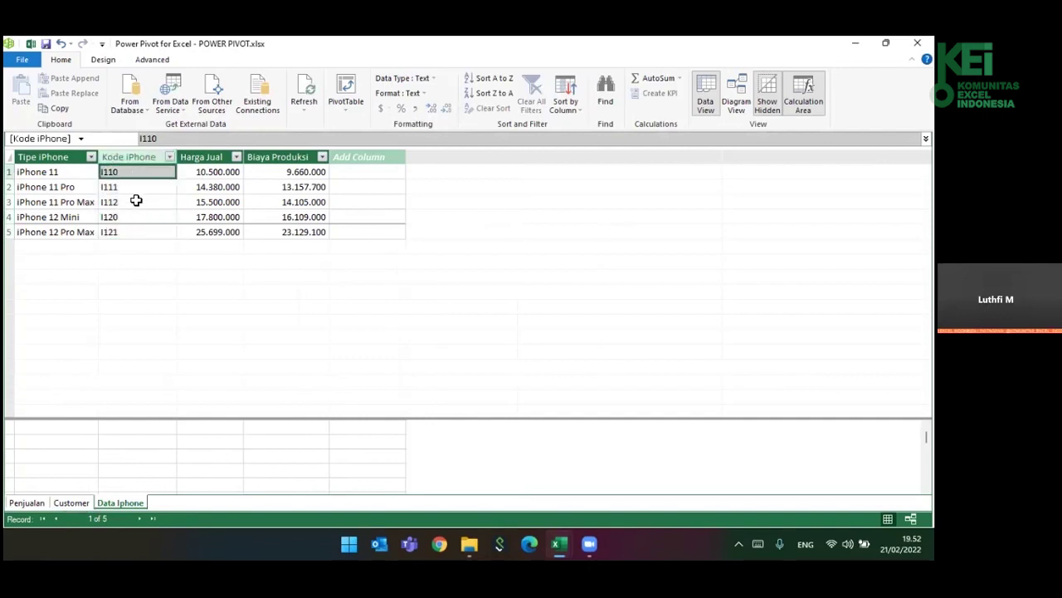
{"action": "left_click", "coordinate": [129, 185]}
{"action": "left_click", "coordinate": [119, 172]}
{"action": "key", "text": "Left"}
{"action": "key", "text": "Right"}
{"action": "key", "text": "Left"}
{"action": "key", "text": "Right"}
{"action": "left_click", "coordinate": [63, 173]}
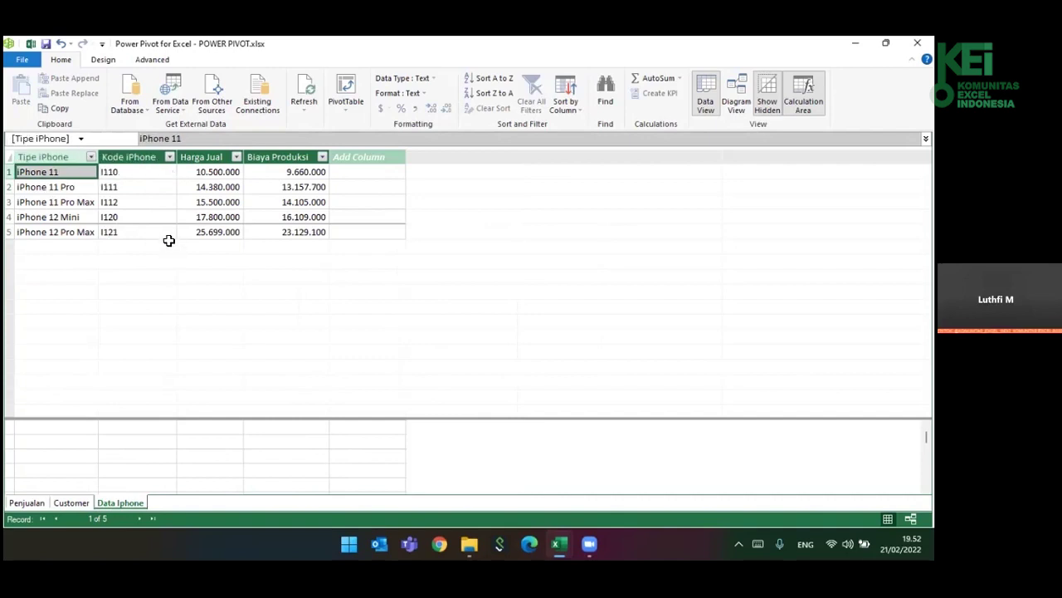
{"action": "left_click", "coordinate": [156, 233]}
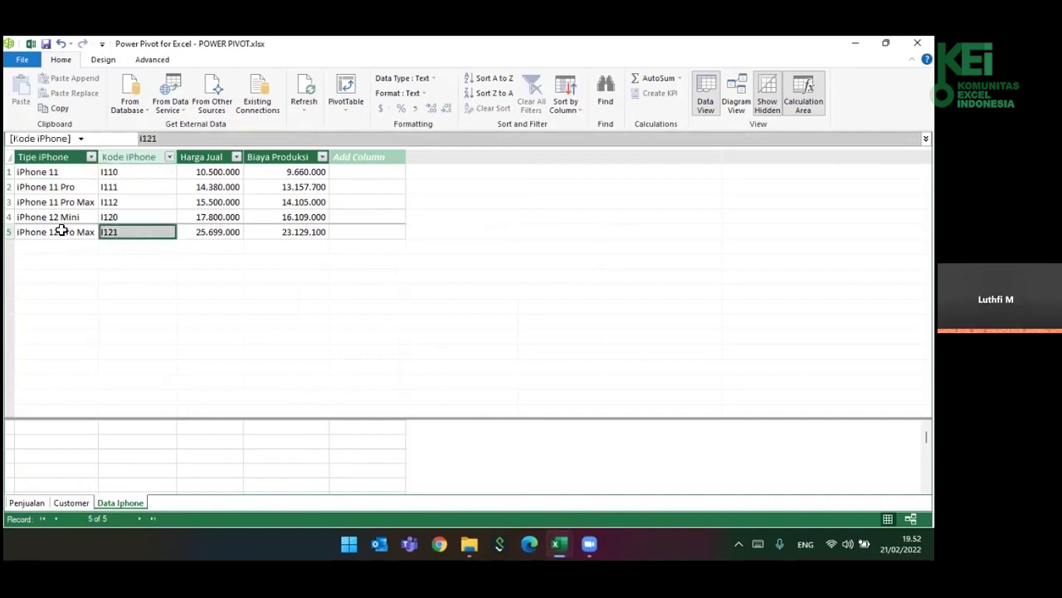
{"action": "left_click", "coordinate": [62, 231]}
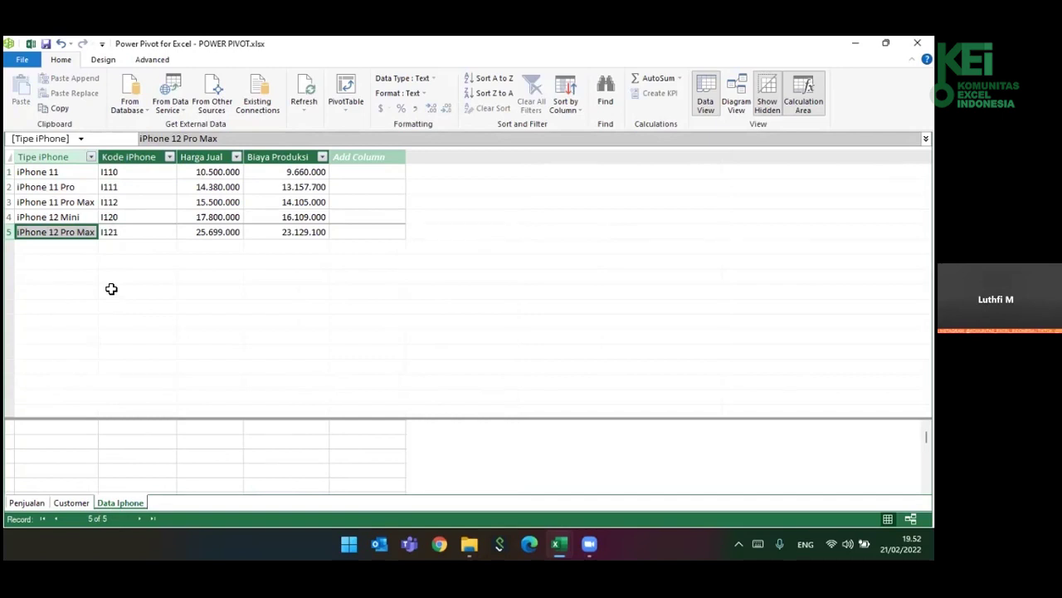
- Open the Penjualan table and step through its Customer ID values
{"action": "left_click", "coordinate": [27, 503]}
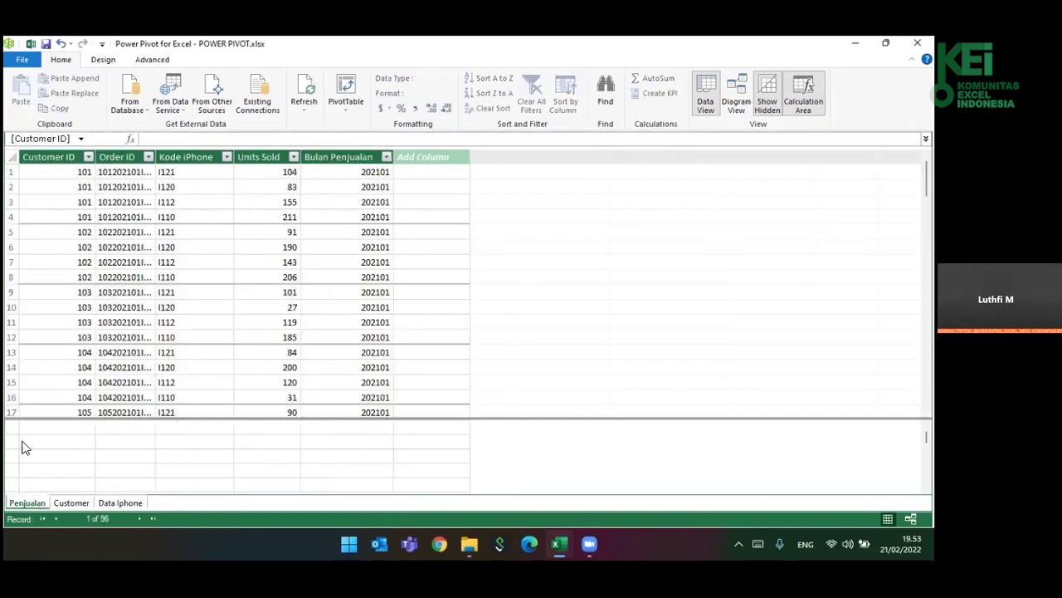
{"action": "left_click", "coordinate": [51, 270]}
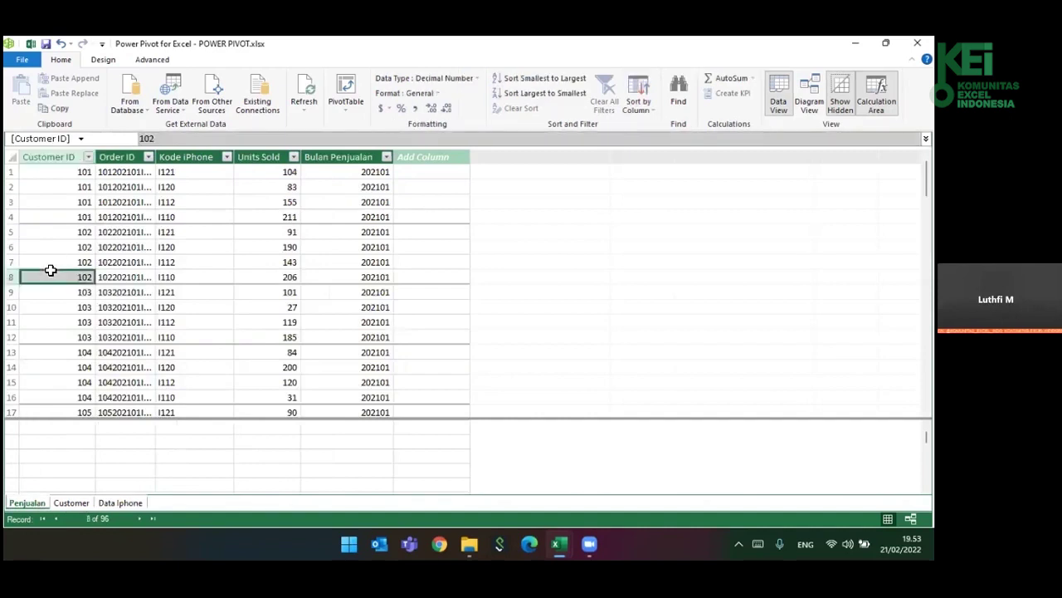
{"action": "left_click", "coordinate": [55, 157]}
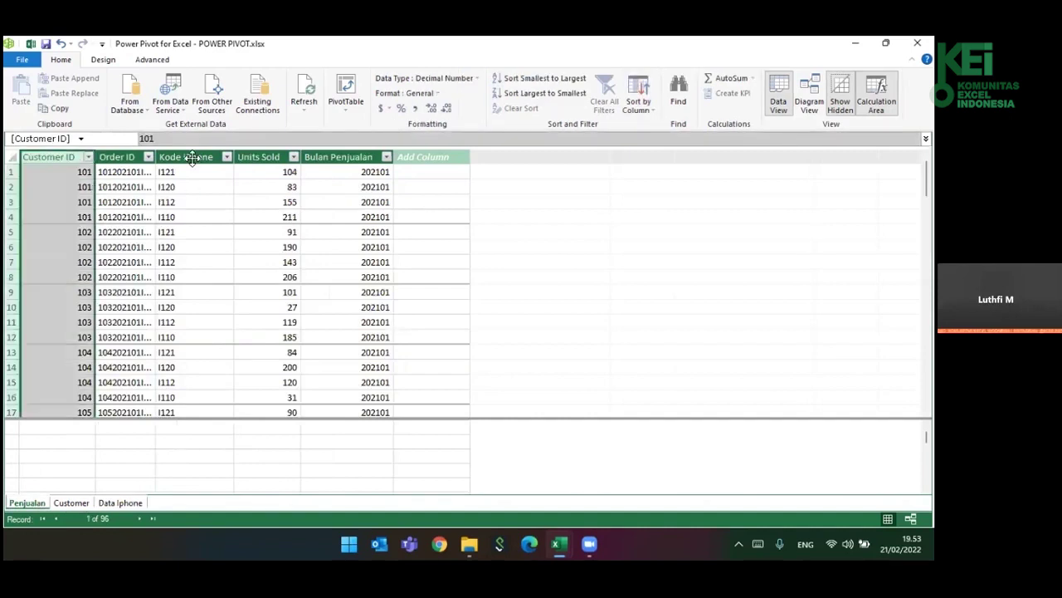
{"action": "left_click", "coordinate": [192, 157]}
{"action": "left_click", "coordinate": [67, 179]}
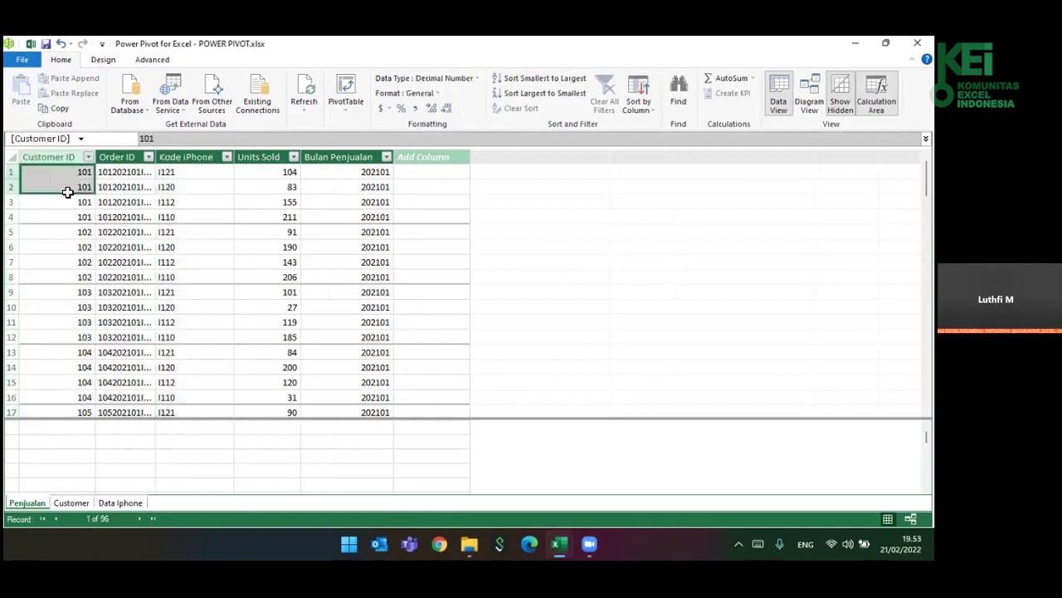
{"action": "left_click_drag", "start_coordinate": [67, 186], "coordinate": [67, 217]}
{"action": "key", "text": "Up"}
{"action": "key", "text": "Down"}
- Check repeating Kode iPhone codes such as I121 and I110, ending back on Penjualan
{"action": "key", "text": "Down"}
{"action": "left_click", "coordinate": [181, 172]}
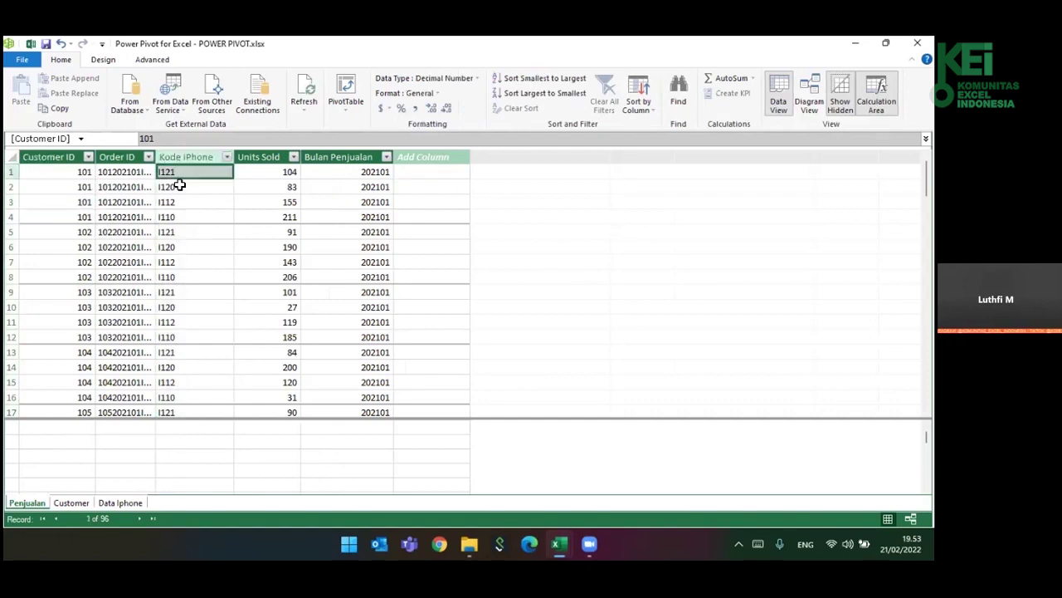
{"action": "key", "text": "Down"}
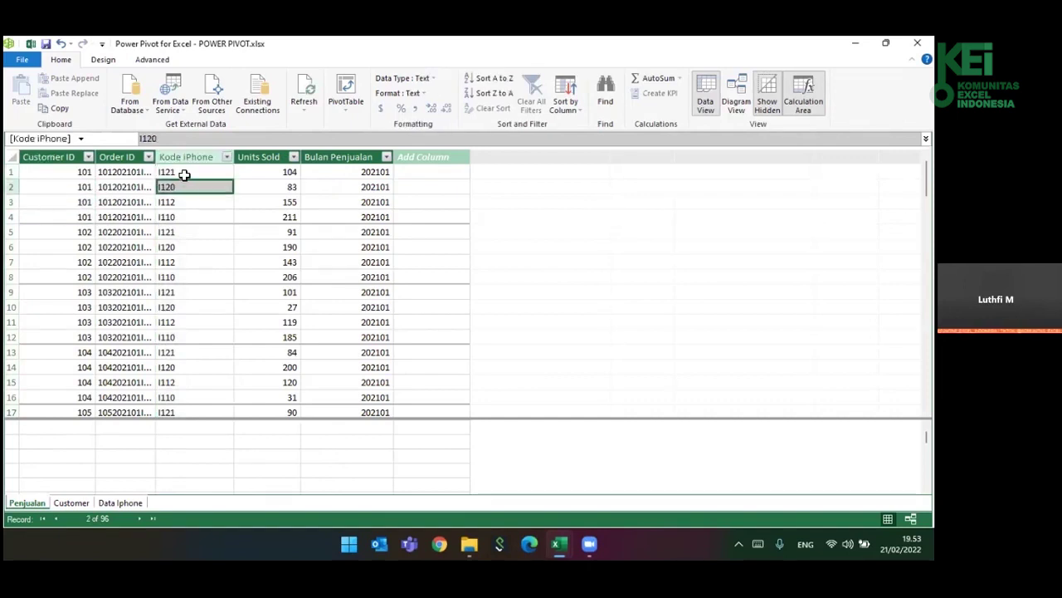
{"action": "left_click", "coordinate": [183, 171]}
{"action": "left_click", "coordinate": [176, 234]}
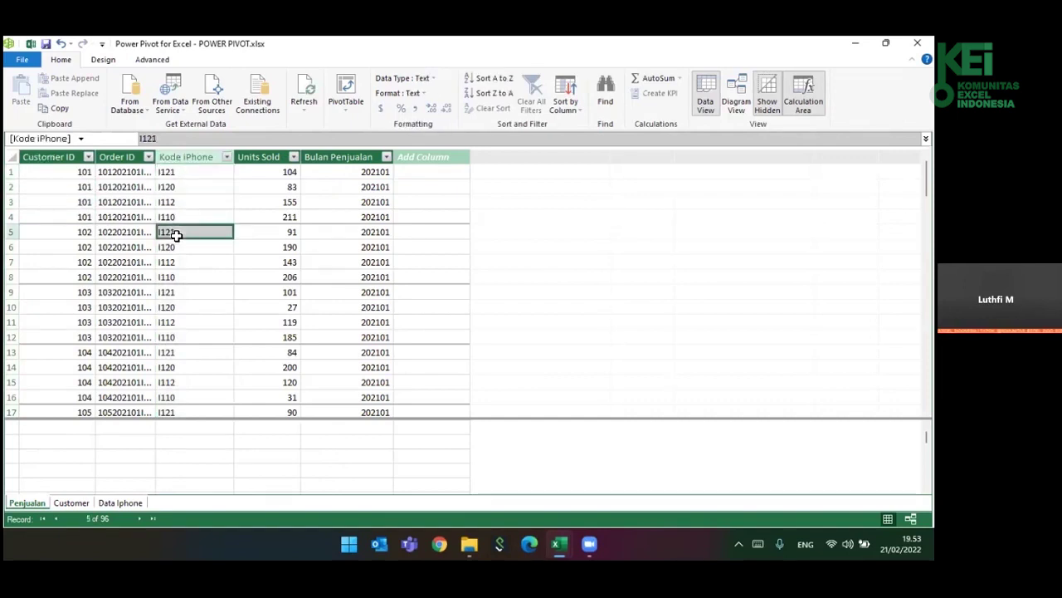
{"action": "left_click", "coordinate": [179, 279]}
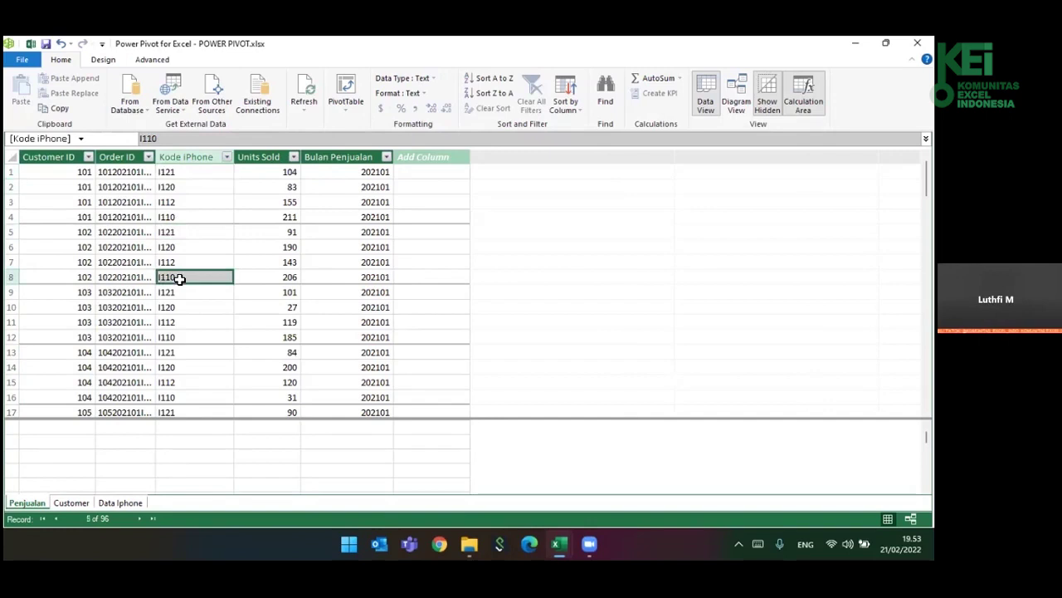
{"action": "left_click", "coordinate": [181, 229]}
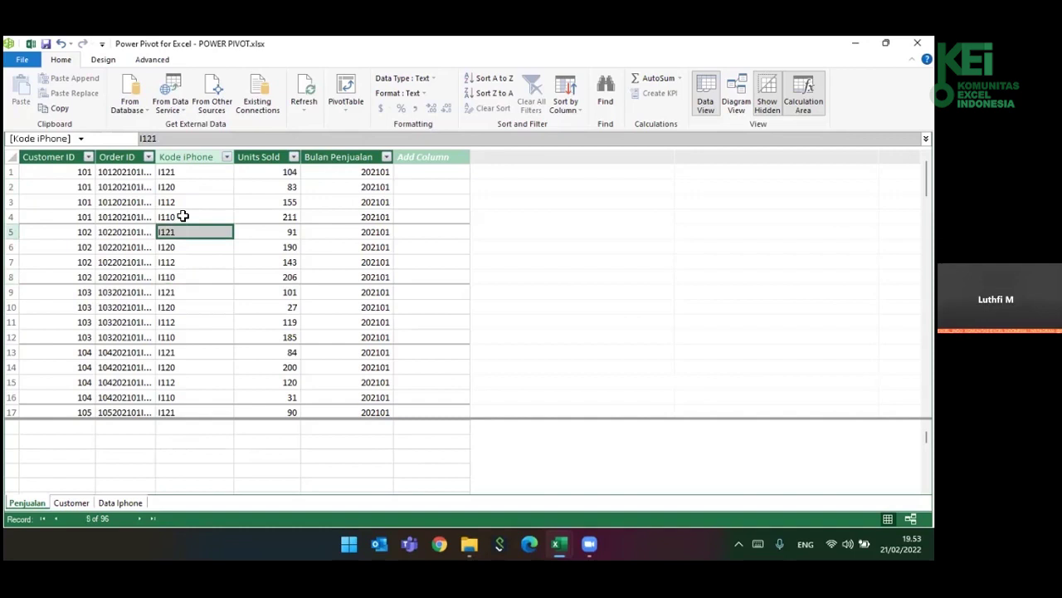
{"action": "left_click", "coordinate": [183, 215]}
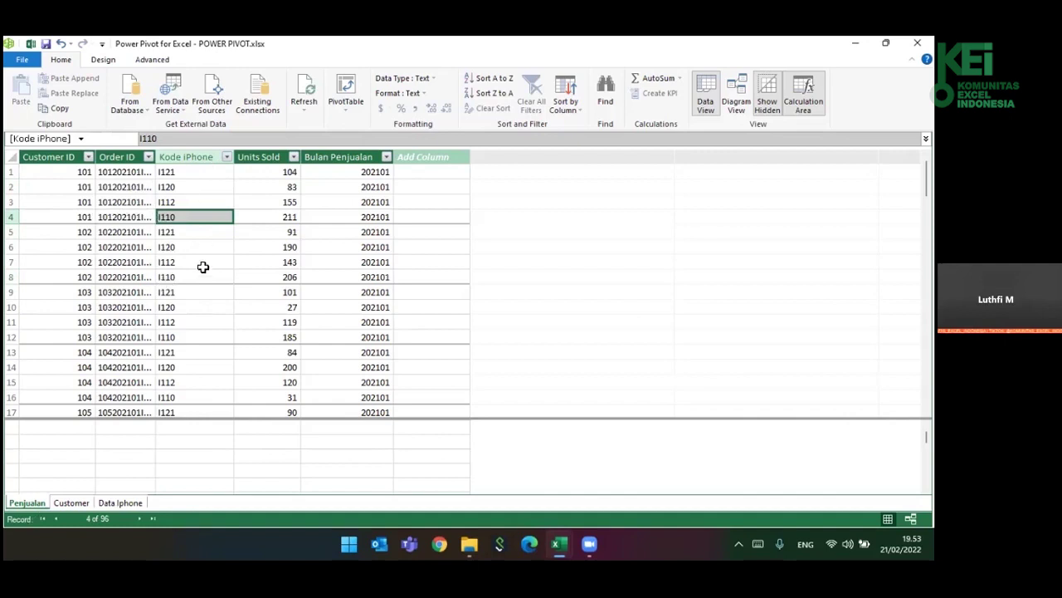
{"action": "left_click", "coordinate": [196, 159]}
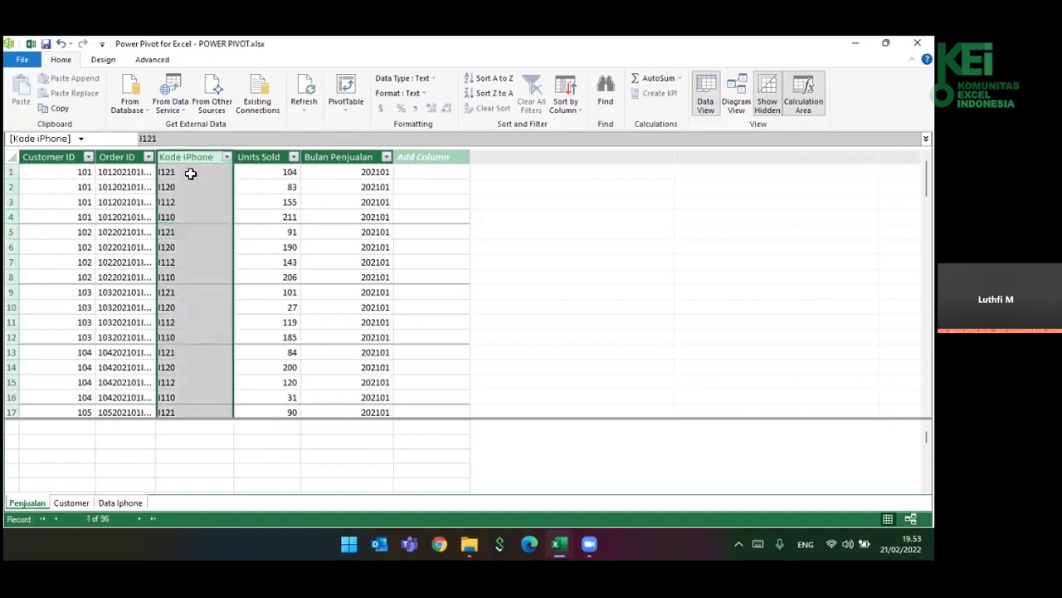
{"action": "left_click", "coordinate": [64, 159]}
{"action": "left_click", "coordinate": [62, 504]}
{"action": "left_click", "coordinate": [28, 505]}
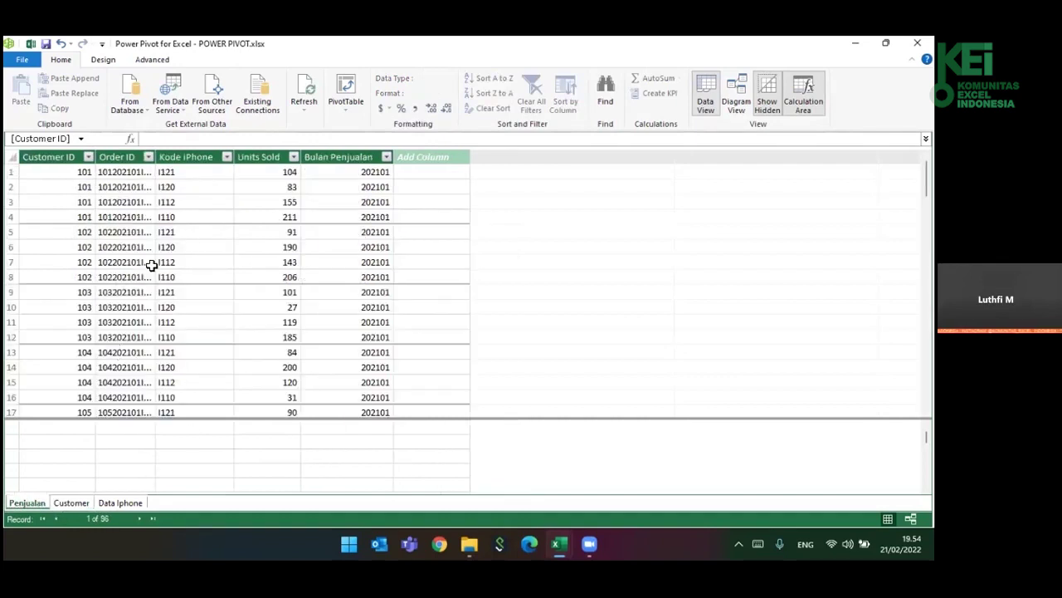
- Autofit the Order ID column and inspect its IDs
{"action": "left_click", "coordinate": [125, 157]}
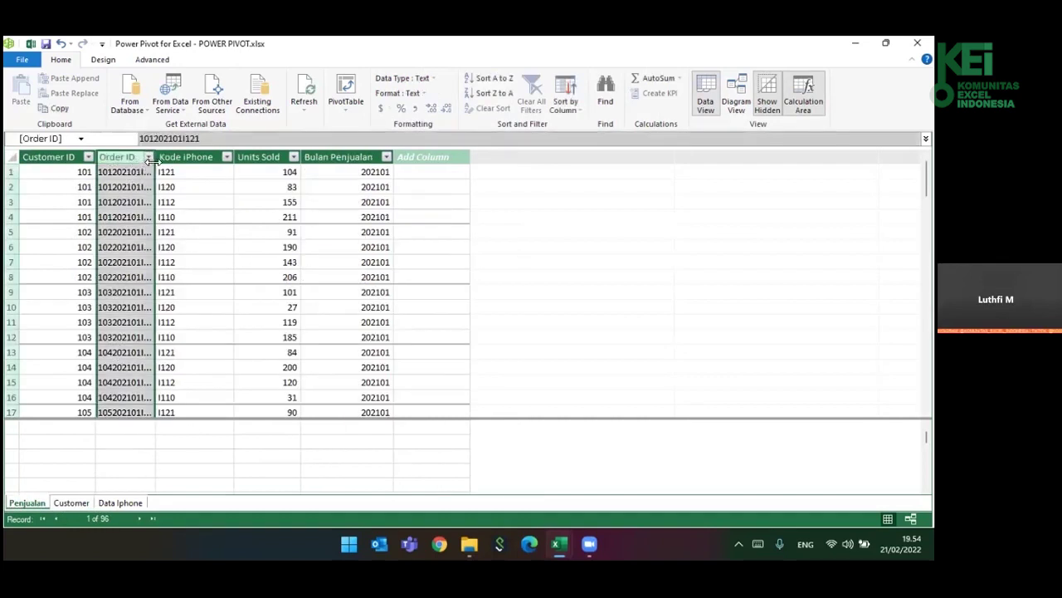
{"action": "double_click", "coordinate": [154, 186]}
{"action": "left_click", "coordinate": [129, 231]}
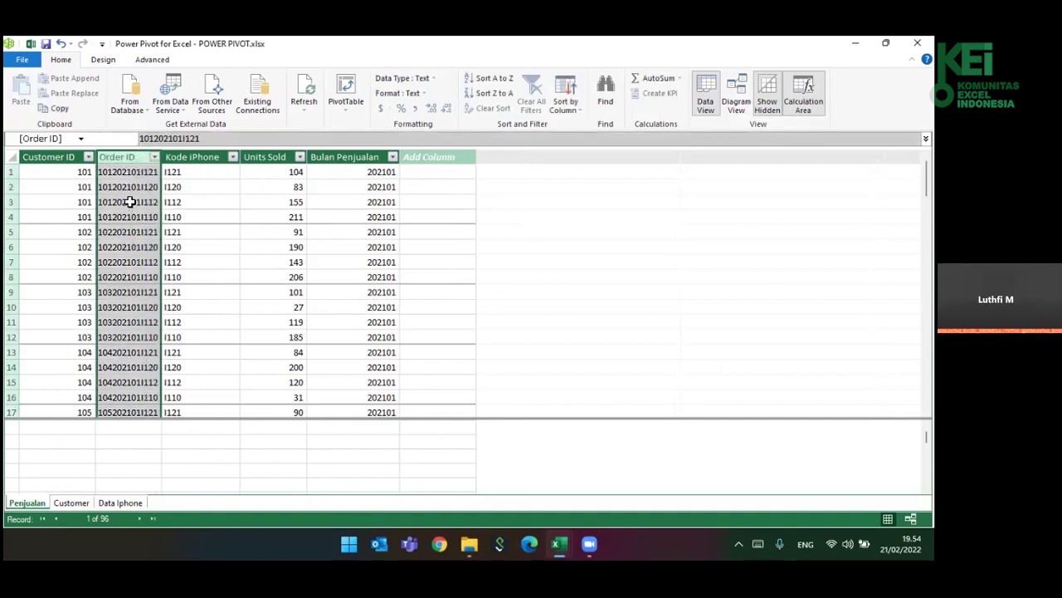
{"action": "left_click", "coordinate": [131, 187]}
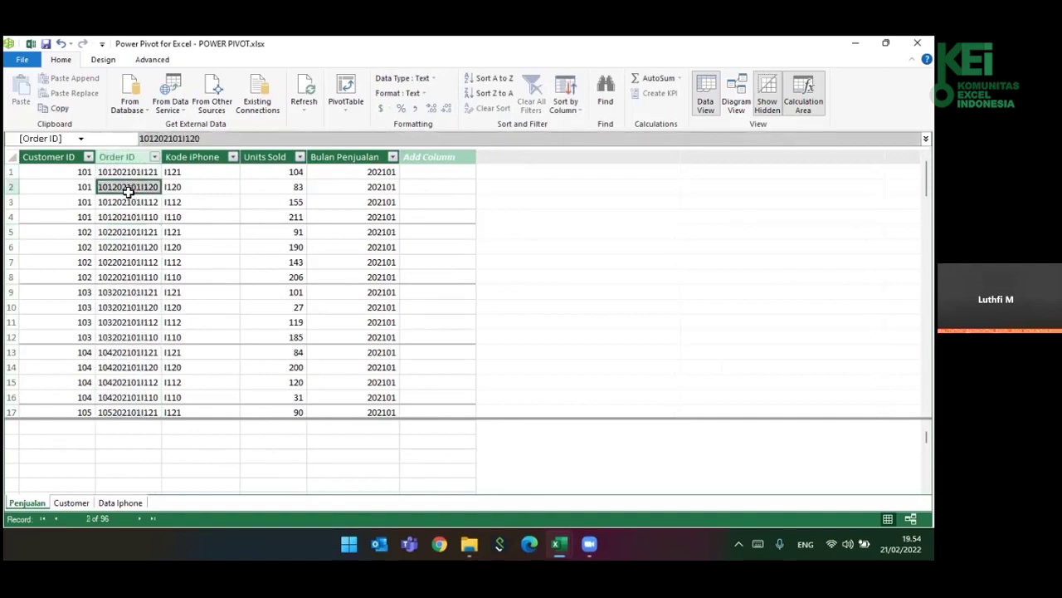
{"action": "left_click", "coordinate": [133, 157]}
{"action": "left_click", "coordinate": [133, 186]}
- Review the Customer ID and Kode iPhone key columns, then switch to Diagram View
{"action": "left_click", "coordinate": [52, 191]}
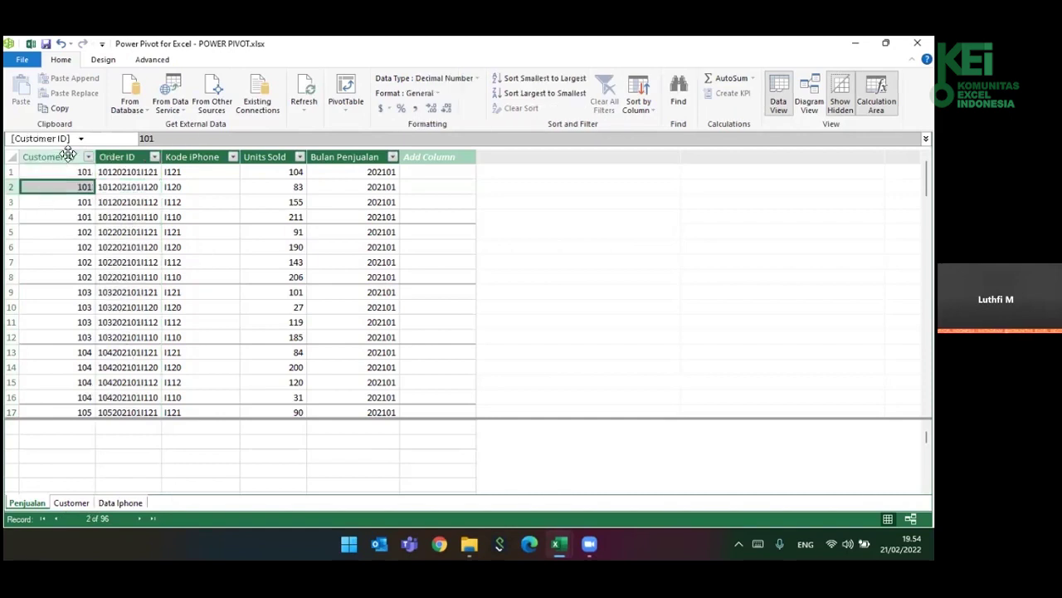
{"action": "left_click", "coordinate": [70, 157]}
{"action": "left_click", "coordinate": [180, 157]}
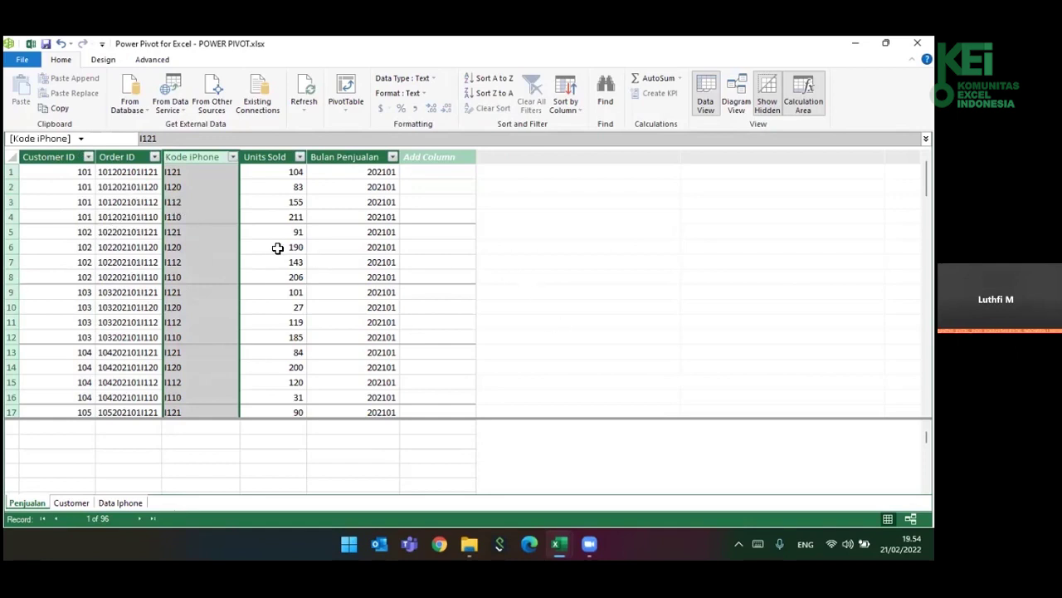
{"action": "left_click", "coordinate": [215, 245]}
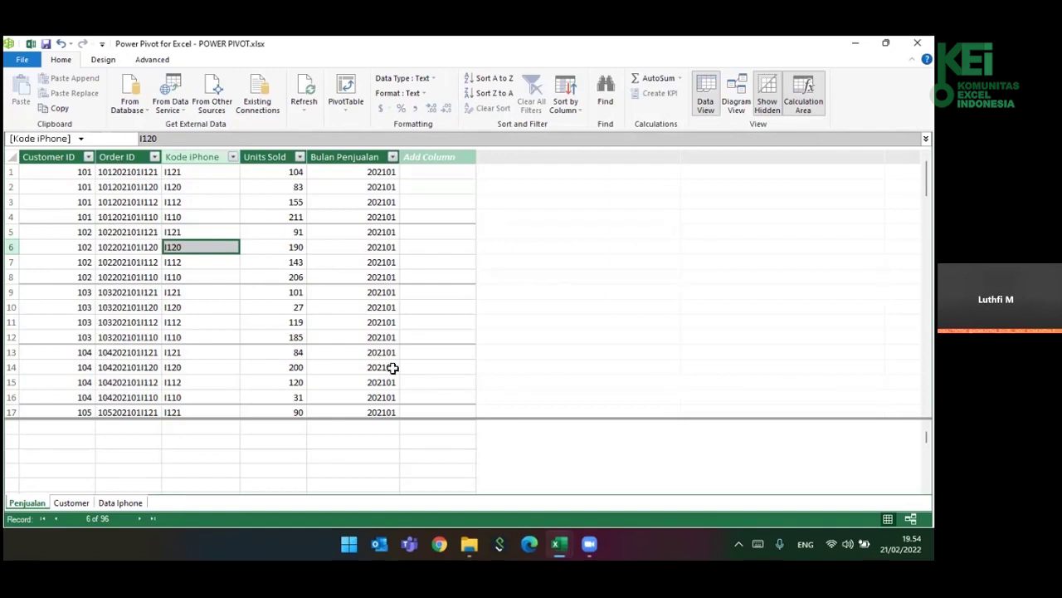
{"action": "left_click", "coordinate": [610, 287]}
{"action": "left_click", "coordinate": [732, 111]}
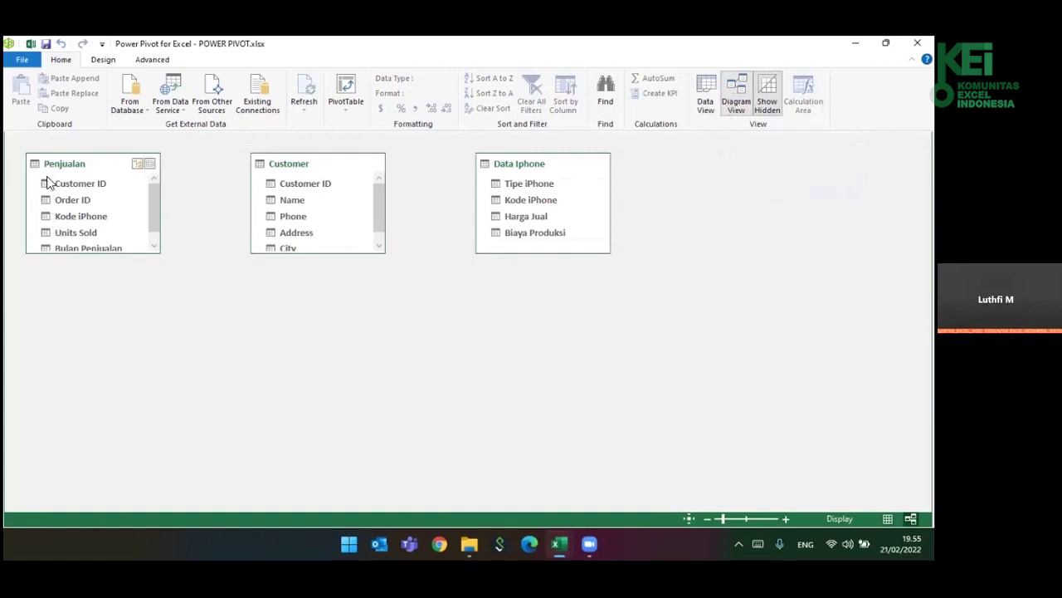
- Arrange the diagram boxes as Customer, Penjualan, Data Iphone and enlarge them to show all fields
{"action": "left_click", "coordinate": [705, 103]}
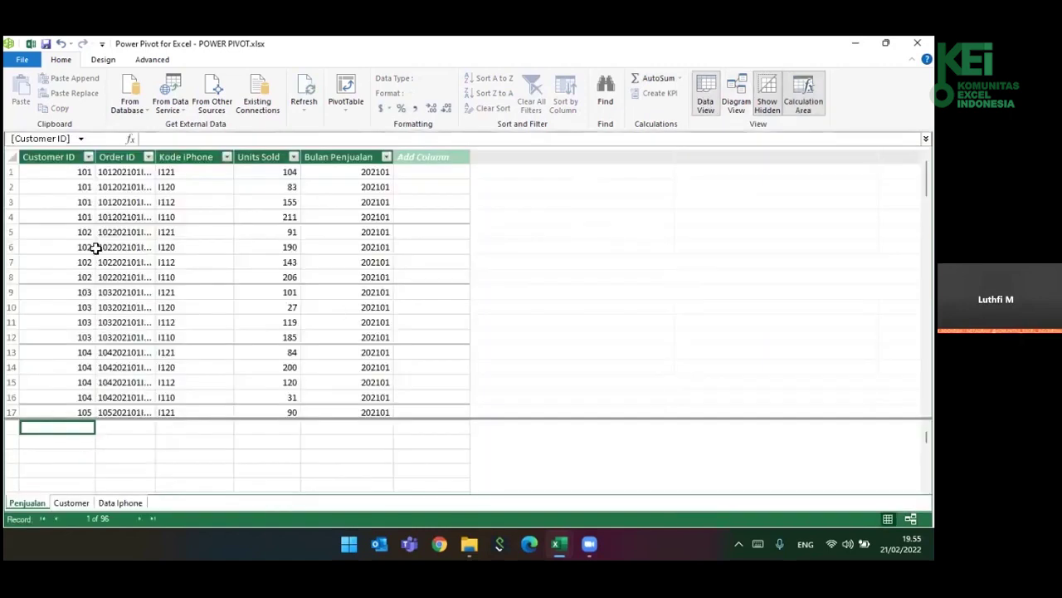
{"action": "left_click", "coordinate": [71, 503]}
{"action": "left_click", "coordinate": [125, 503]}
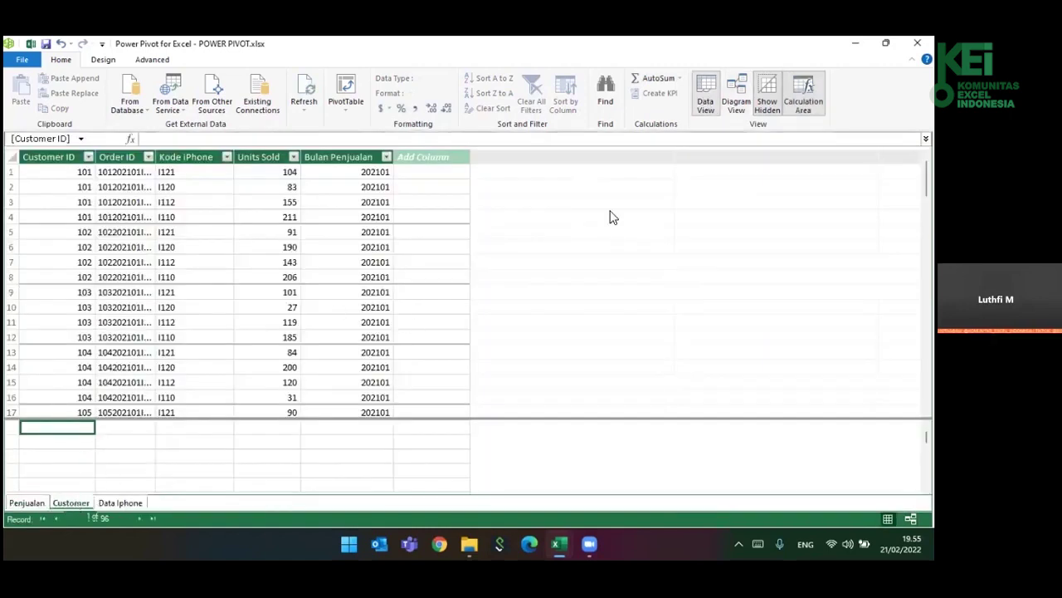
{"action": "left_click", "coordinate": [736, 103]}
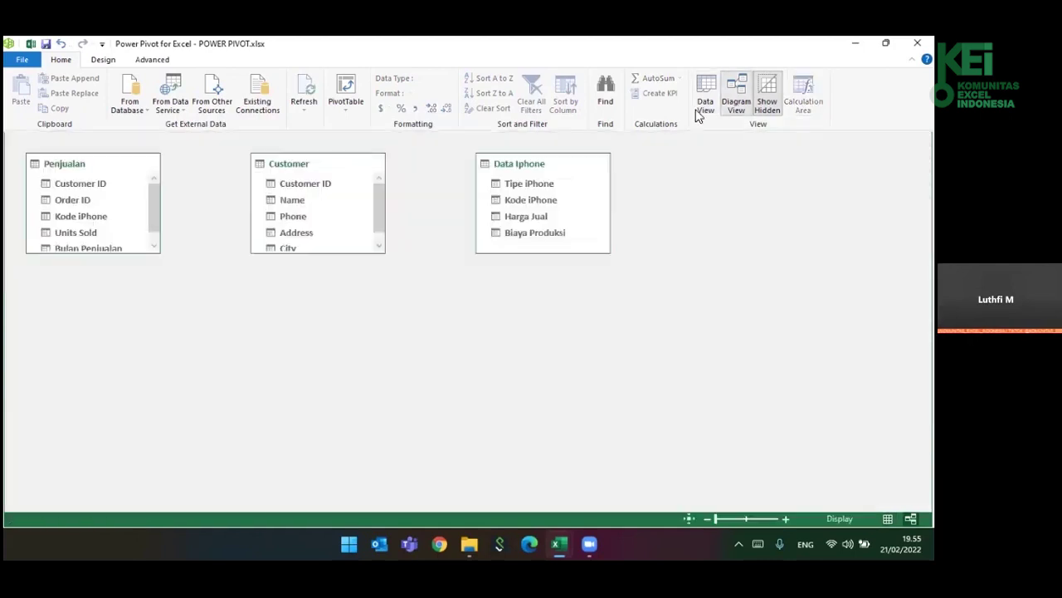
{"action": "mouse_move", "coordinate": [87, 165]}
{"action": "left_mouse_down"}
{"action": "mouse_move", "coordinate": [392, 174]}
{"action": "mouse_move", "coordinate": [227, 175]}
{"action": "left_mouse_up"}
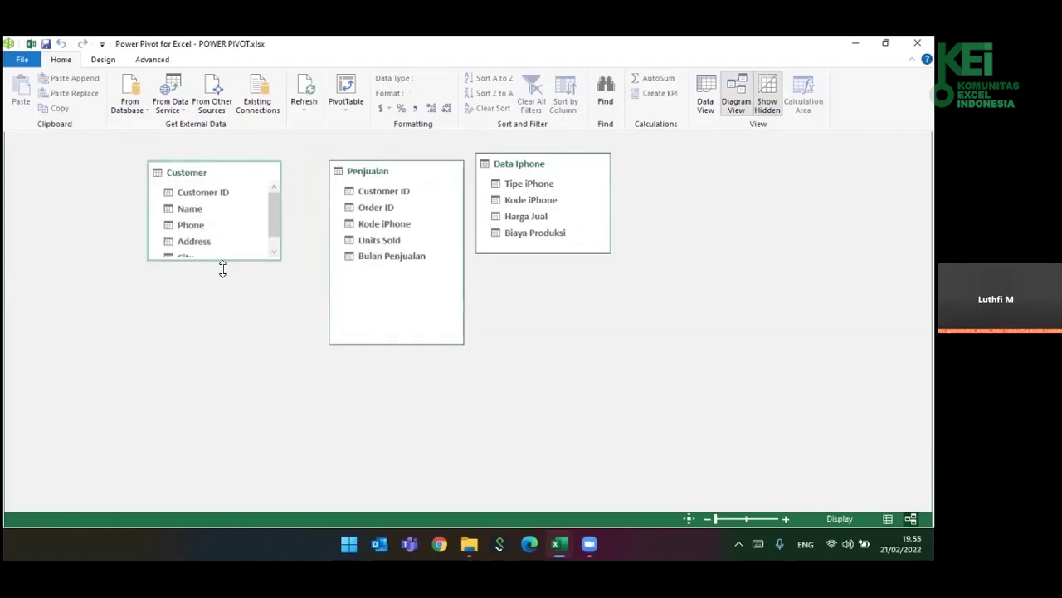
{"action": "left_click_drag", "start_coordinate": [223, 261], "coordinate": [217, 348]}
{"action": "left_click_drag", "start_coordinate": [548, 164], "coordinate": [580, 174]}
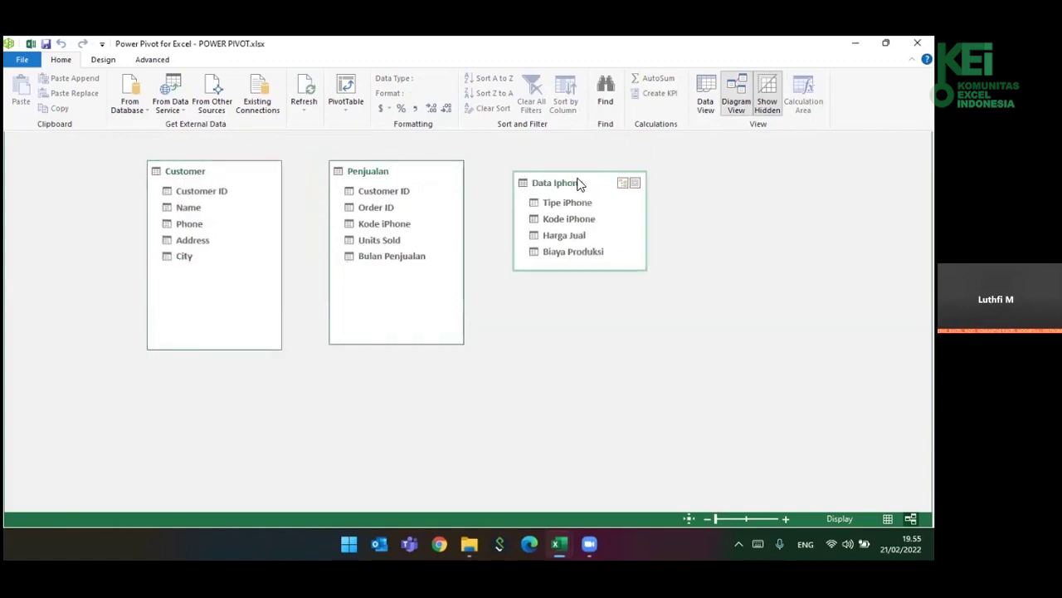
{"action": "left_click_drag", "start_coordinate": [587, 263], "coordinate": [583, 342]}
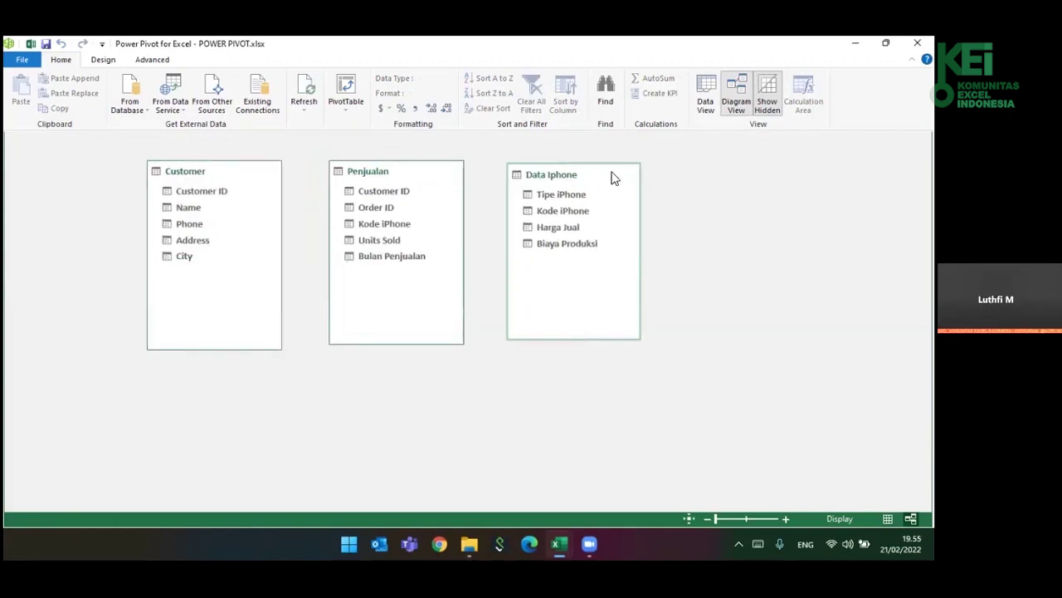
{"action": "left_click_drag", "start_coordinate": [561, 178], "coordinate": [613, 174]}
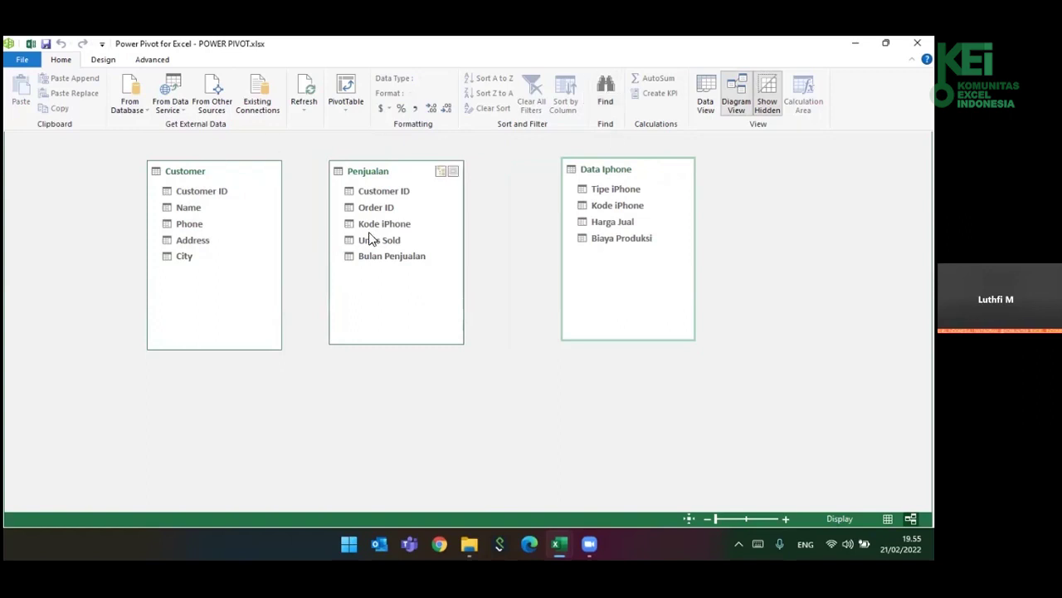
- Point out Penjualan's Customer ID field, shift the Customer box further left, and open the Design tab
{"action": "left_click", "coordinate": [373, 288]}
{"action": "left_click", "coordinate": [391, 195]}
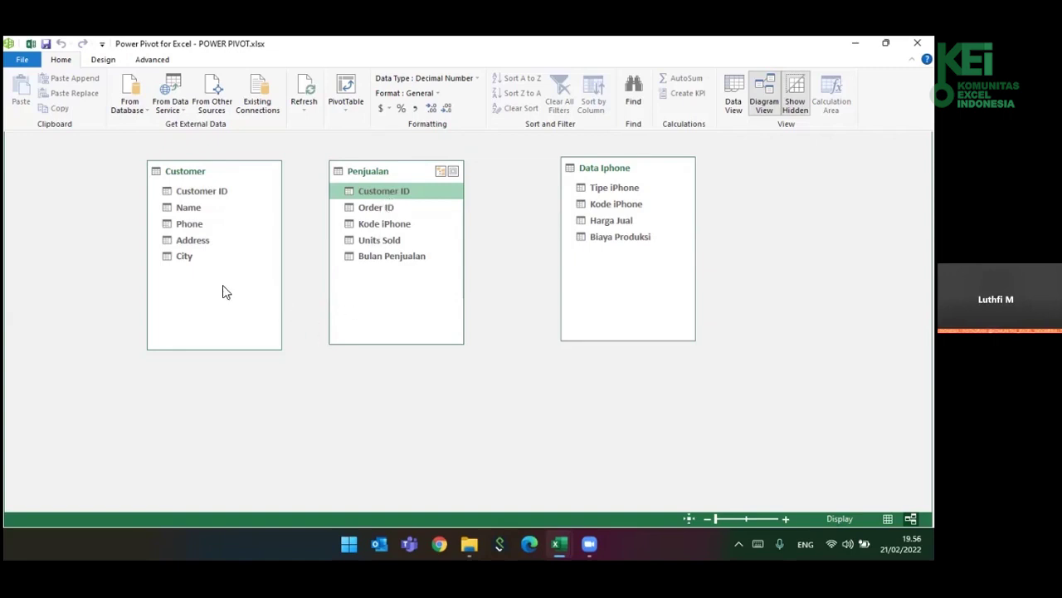
{"action": "left_click", "coordinate": [181, 172]}
{"action": "left_click_drag", "start_coordinate": [181, 172], "coordinate": [137, 200]}
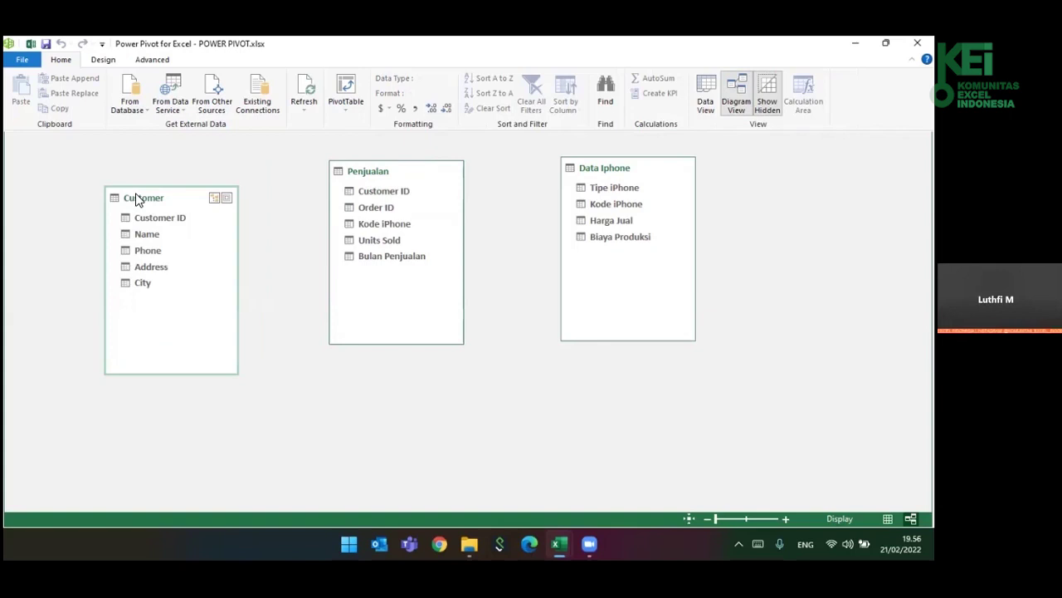
{"action": "left_click", "coordinate": [103, 60]}
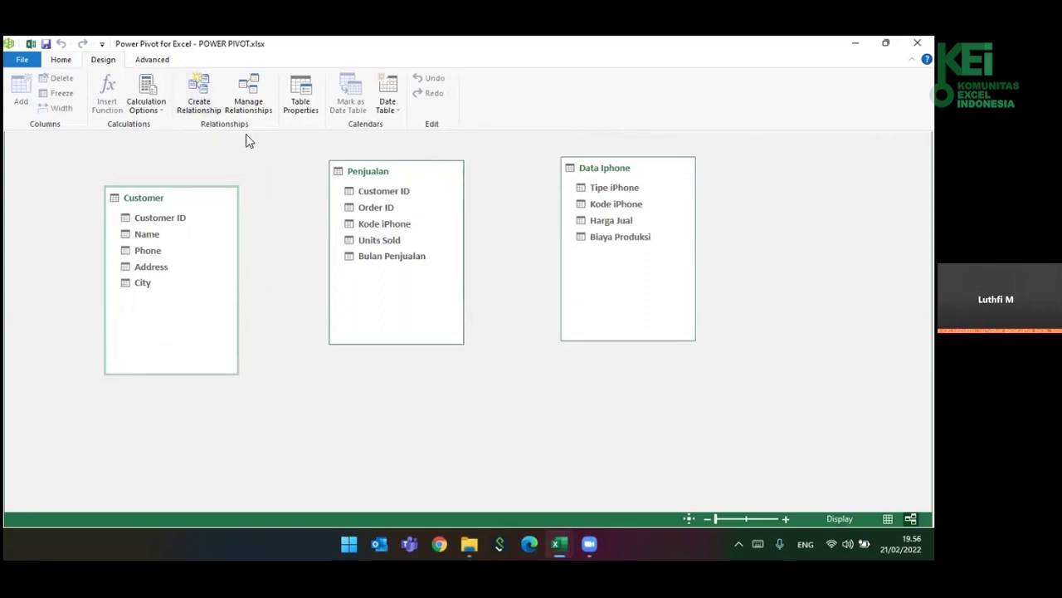
- Open the Create Relationship dialog twice and dismiss it both times without creating anything
{"action": "left_click", "coordinate": [200, 106]}
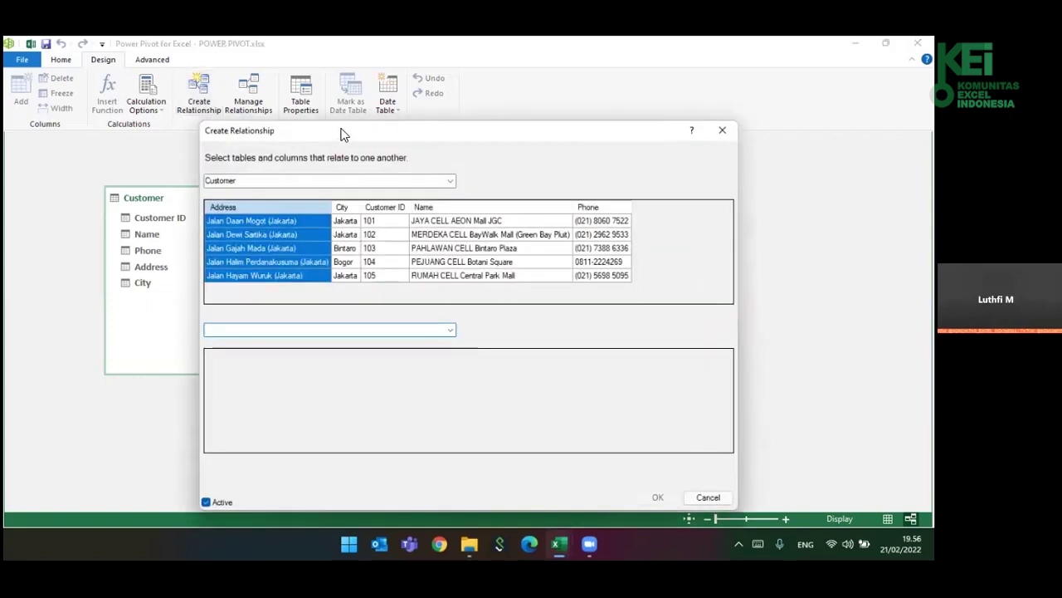
{"action": "left_click_drag", "start_coordinate": [343, 133], "coordinate": [480, 117]}
{"action": "key", "text": "Escape"}
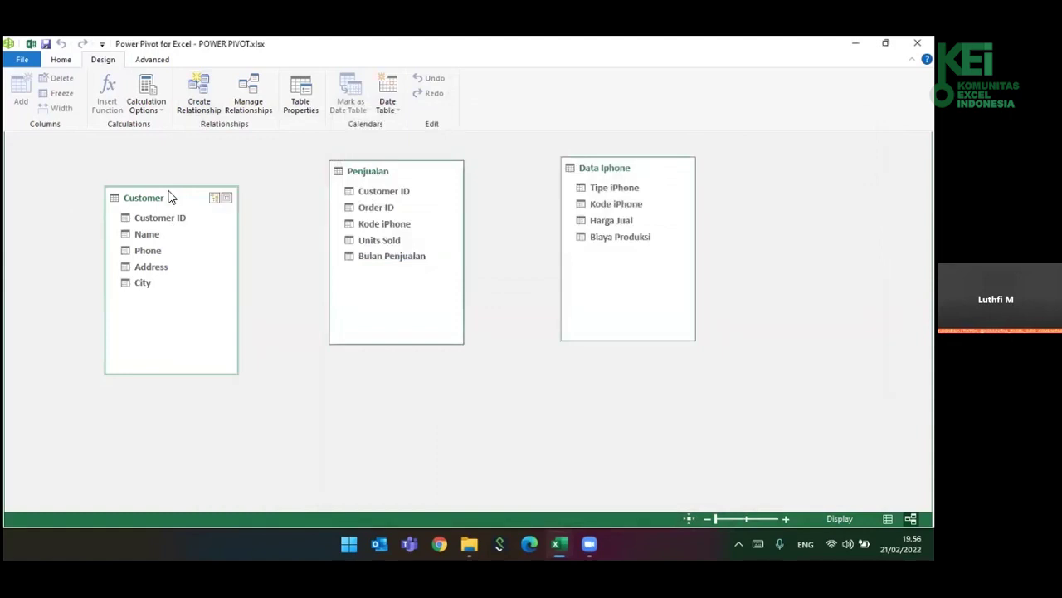
{"action": "left_click", "coordinate": [196, 102]}
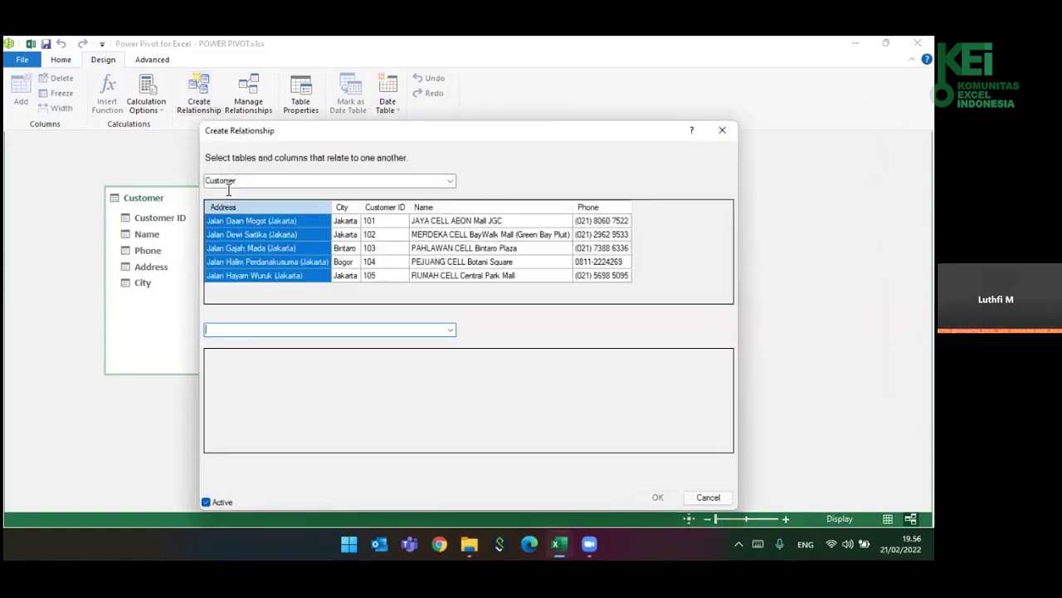
{"action": "left_click", "coordinate": [723, 132]}
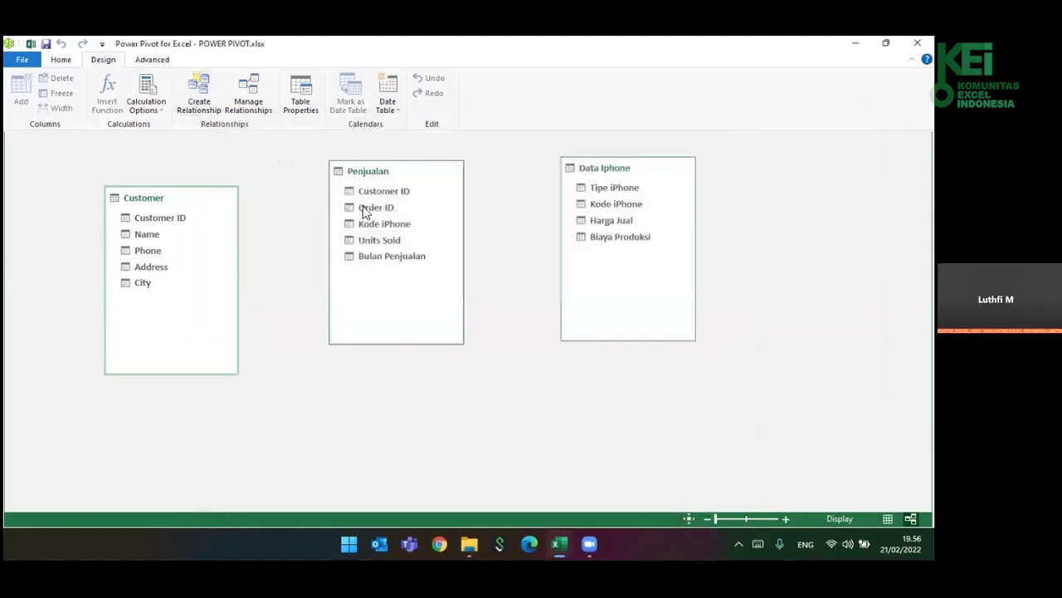
- With the Penjualan table selected, open Create Relationship so Penjualan is the first table
{"action": "left_click", "coordinate": [394, 172]}
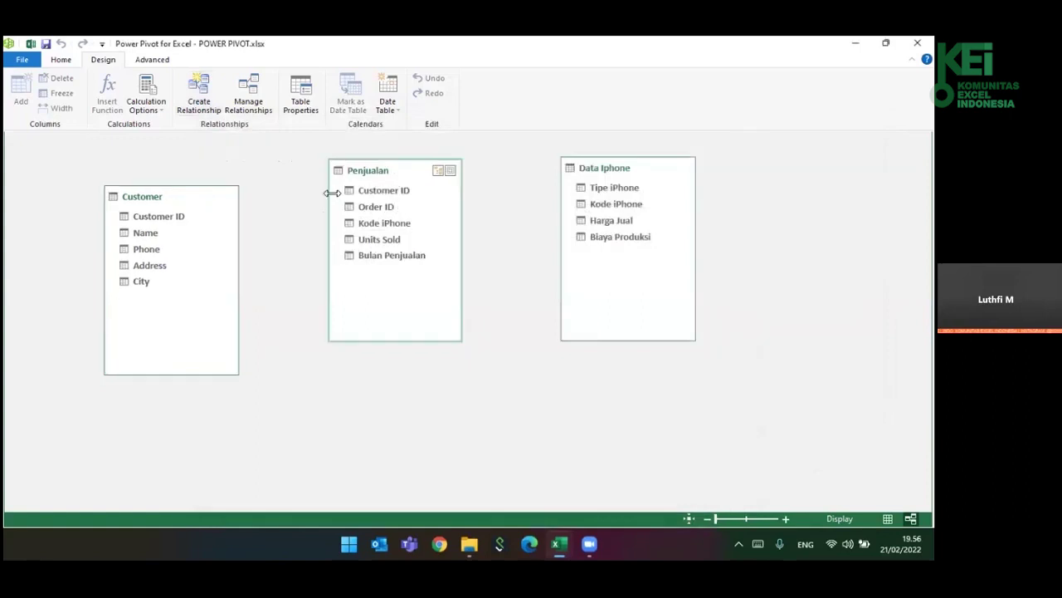
{"action": "left_click", "coordinate": [198, 106]}
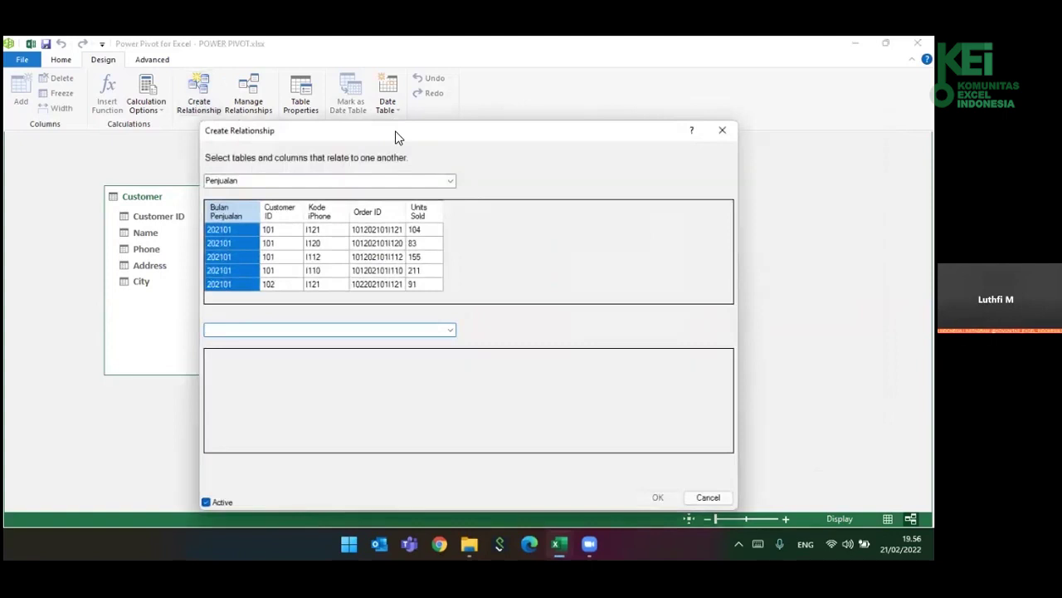
{"action": "left_click_drag", "start_coordinate": [394, 133], "coordinate": [430, 121]}
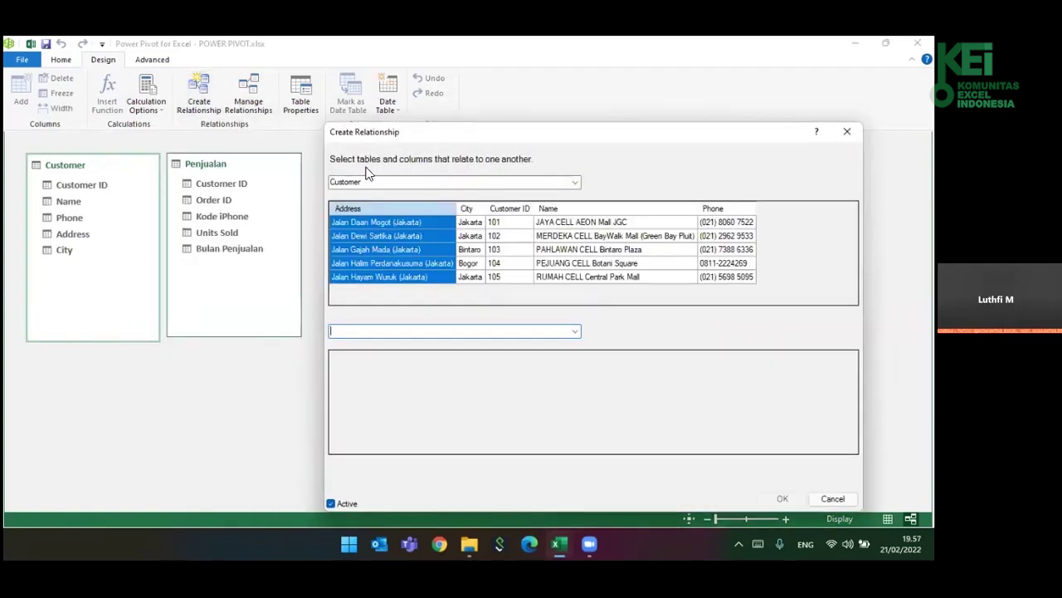
- Relate Customer and Penjualan on Customer ID in both tables and confirm
{"action": "left_click", "coordinate": [571, 333]}
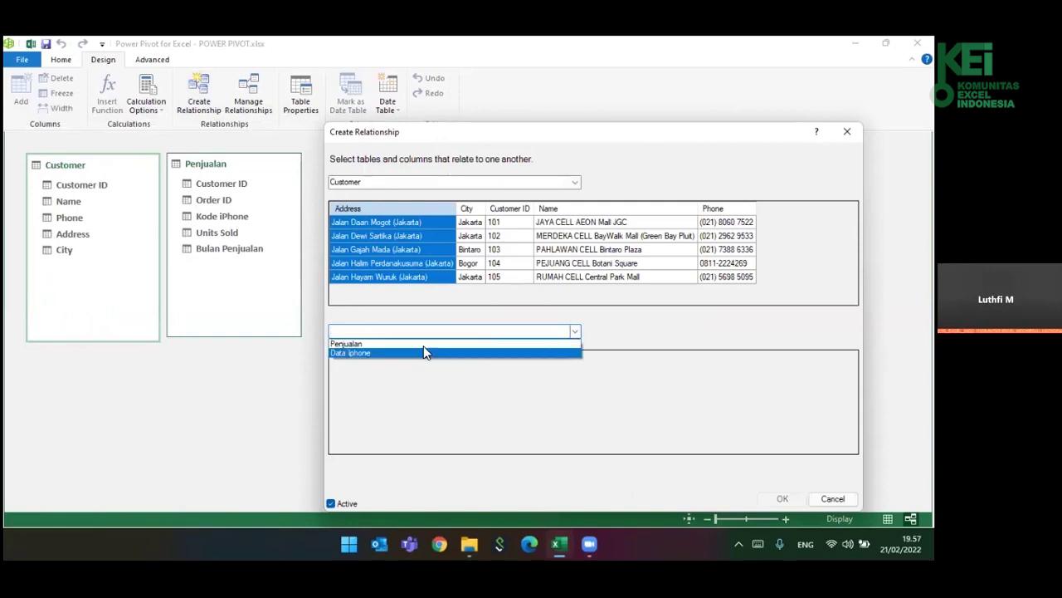
{"action": "left_click", "coordinate": [424, 351]}
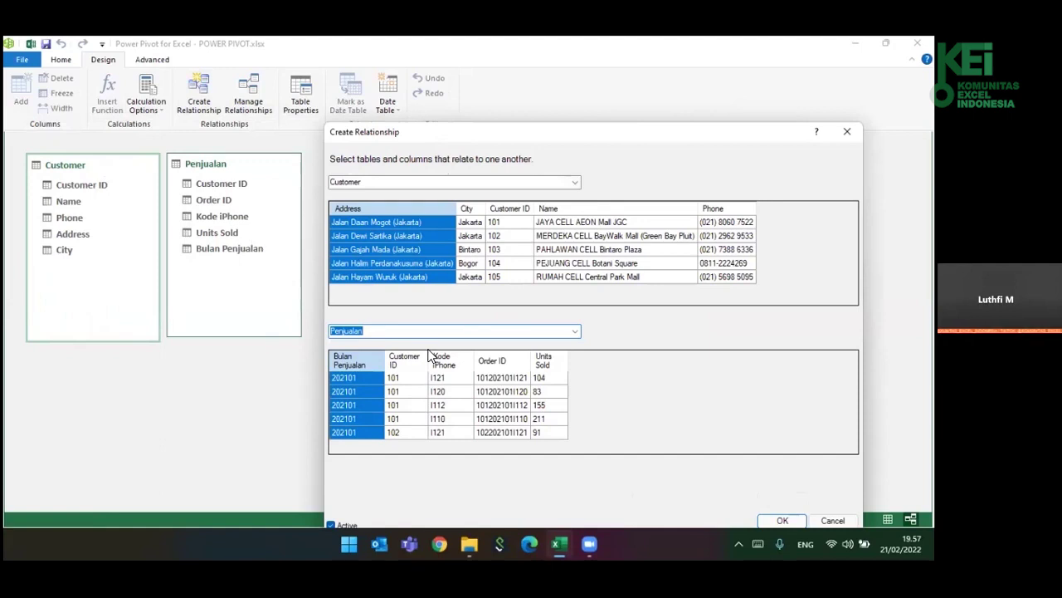
{"action": "left_click", "coordinate": [510, 209]}
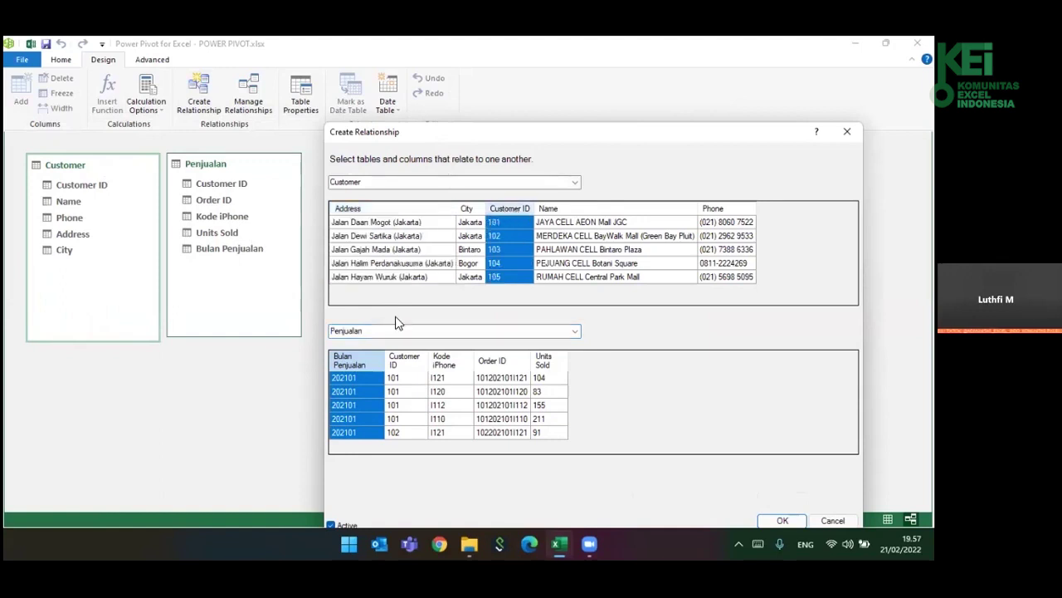
{"action": "left_click", "coordinate": [415, 361]}
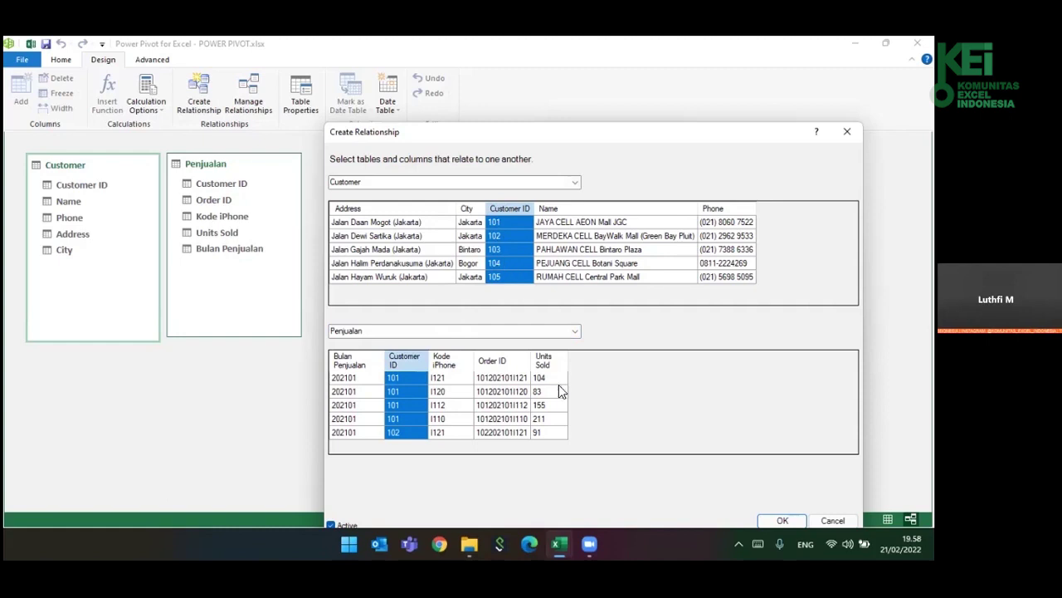
{"action": "left_click", "coordinate": [782, 519]}
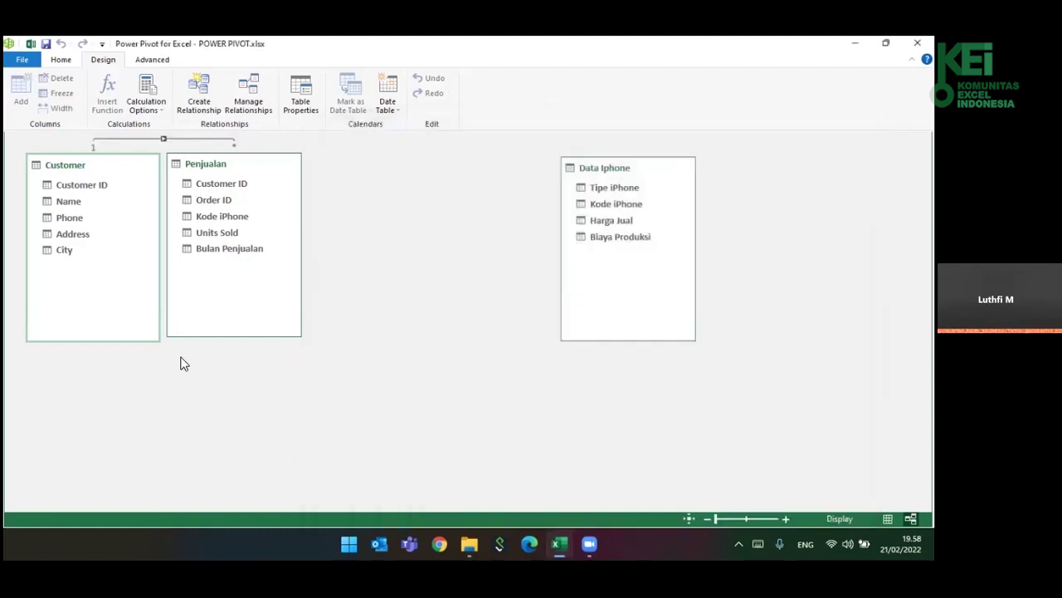
- Move Penjualan right, Customer to the lower left, and Data Iphone lower down
{"action": "left_click", "coordinate": [261, 336]}
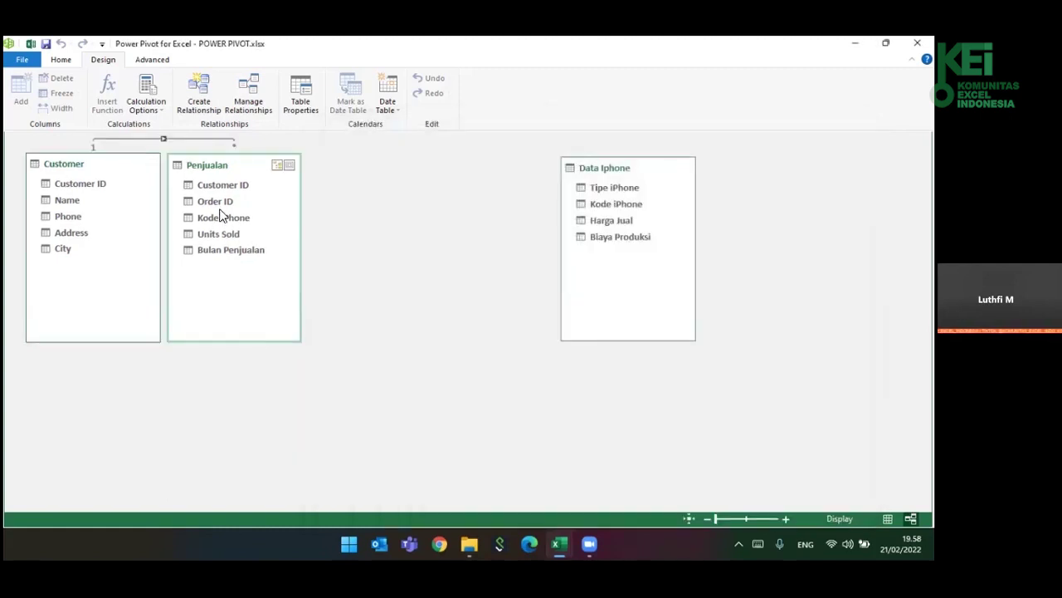
{"action": "left_click_drag", "start_coordinate": [212, 167], "coordinate": [346, 167]}
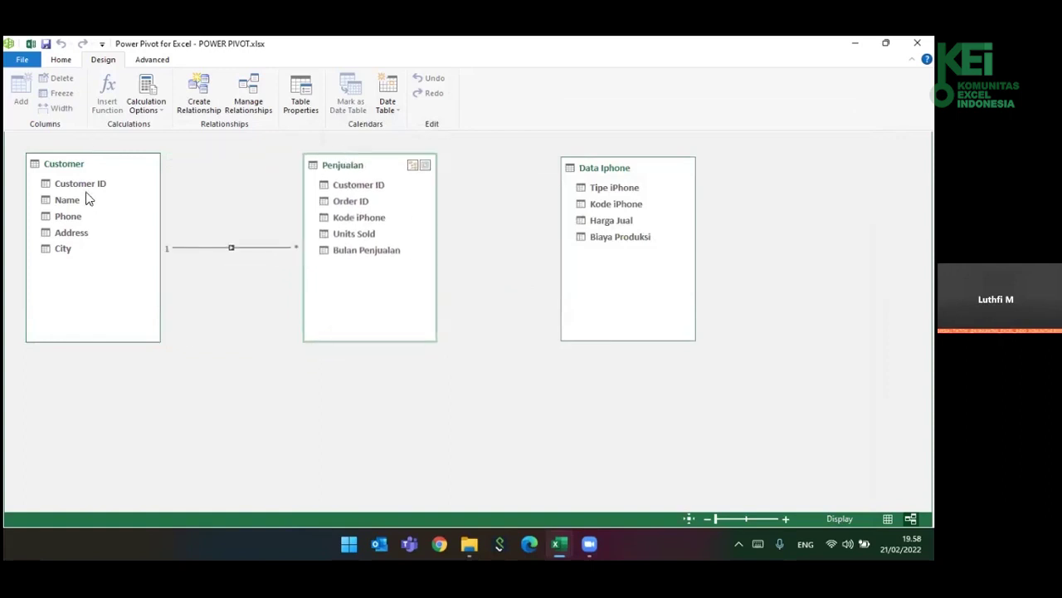
{"action": "mouse_move", "coordinate": [74, 171]}
{"action": "left_mouse_down"}
{"action": "mouse_move", "coordinate": [90, 259]}
{"action": "mouse_move", "coordinate": [102, 249]}
{"action": "left_mouse_up"}
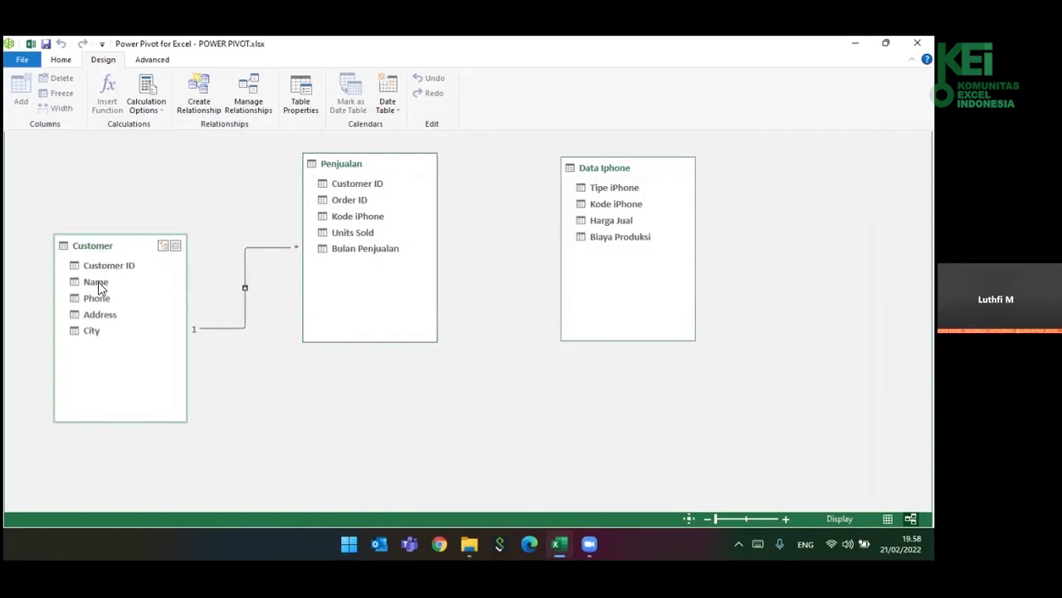
{"action": "left_click_drag", "start_coordinate": [595, 170], "coordinate": [558, 222]}
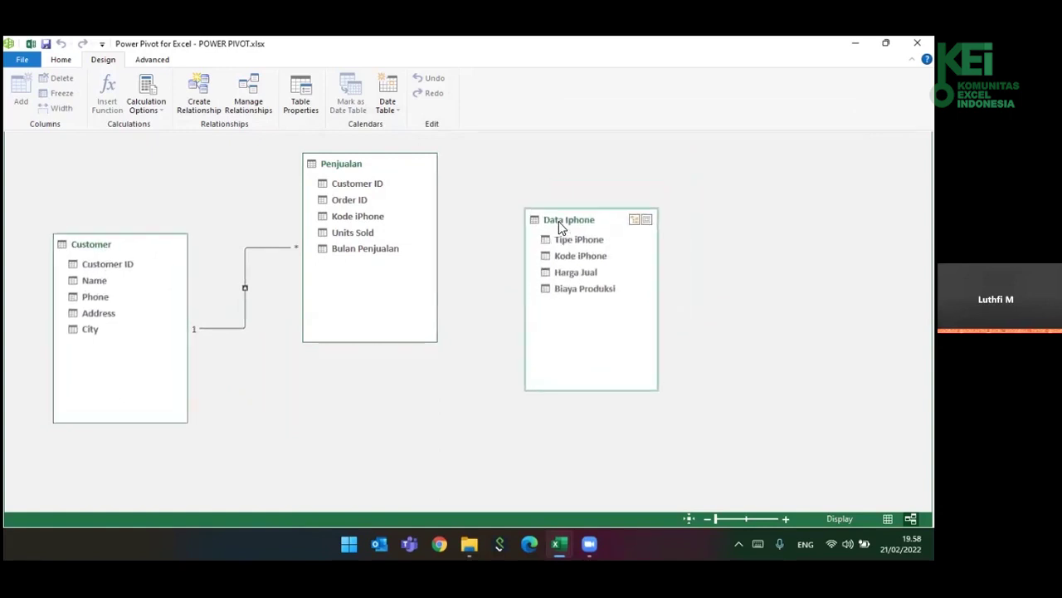
{"action": "left_click_drag", "start_coordinate": [375, 166], "coordinate": [373, 166]}
{"action": "left_click", "coordinate": [602, 222]}
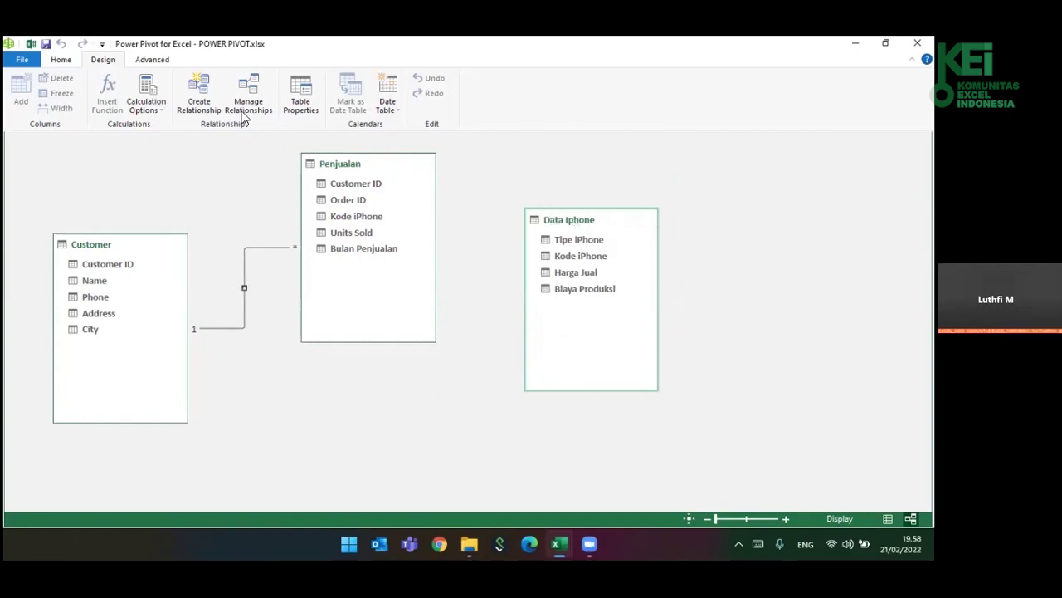
{"action": "left_click", "coordinate": [381, 166]}
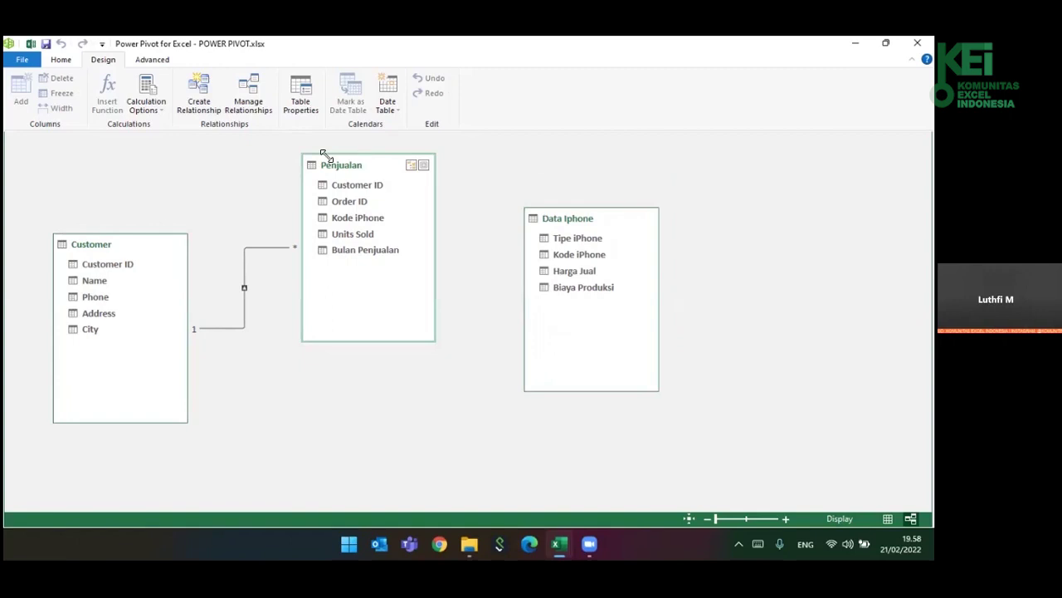
- Create a Penjualan-to-Data Iphone relationship on Kode iPhone in both tables and confirm
{"action": "left_click", "coordinate": [204, 106]}
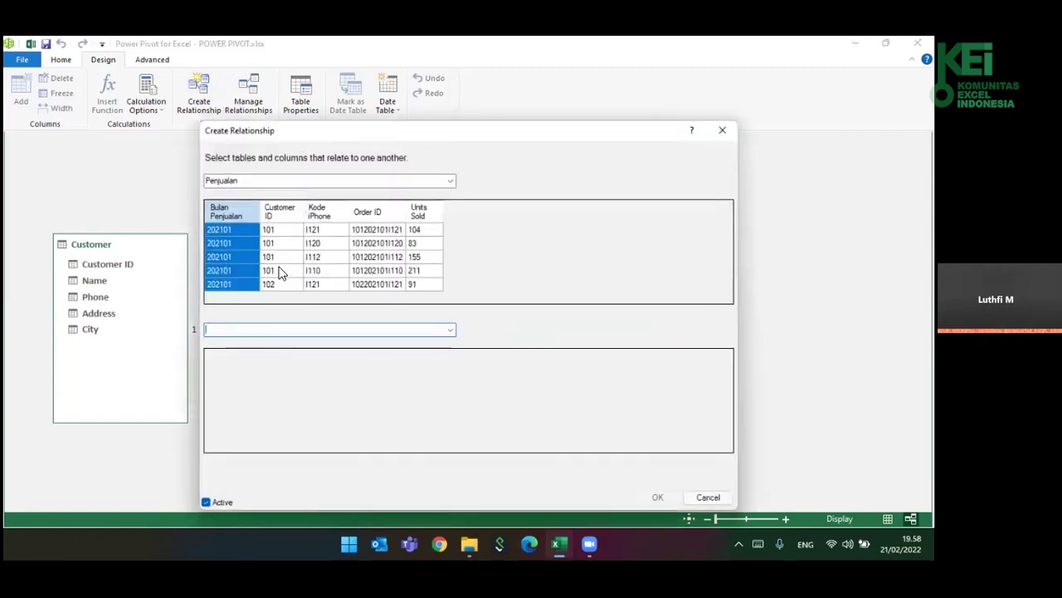
{"action": "left_click", "coordinate": [451, 330]}
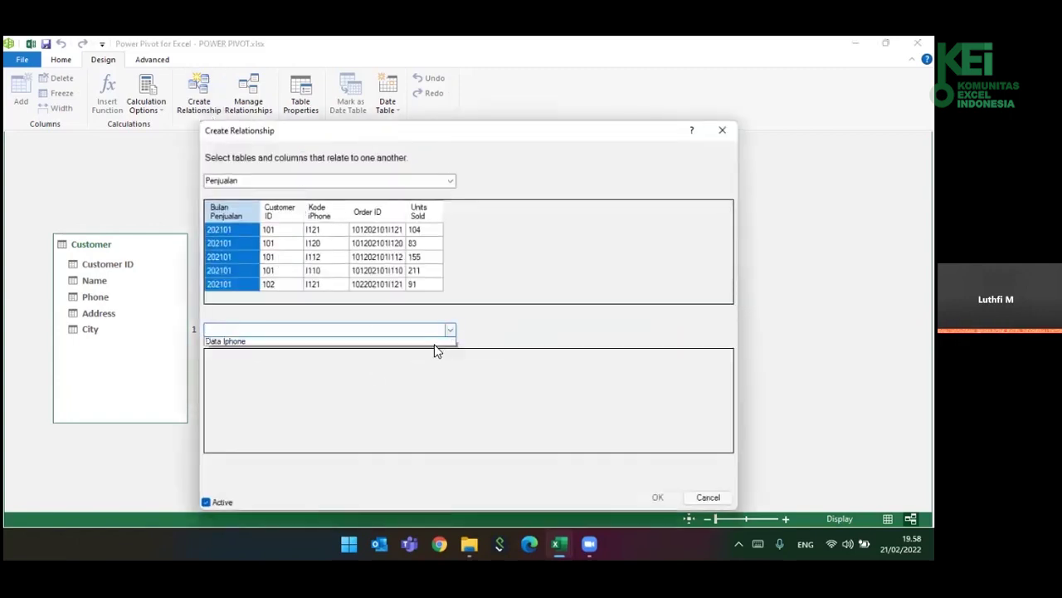
{"action": "left_click", "coordinate": [429, 352]}
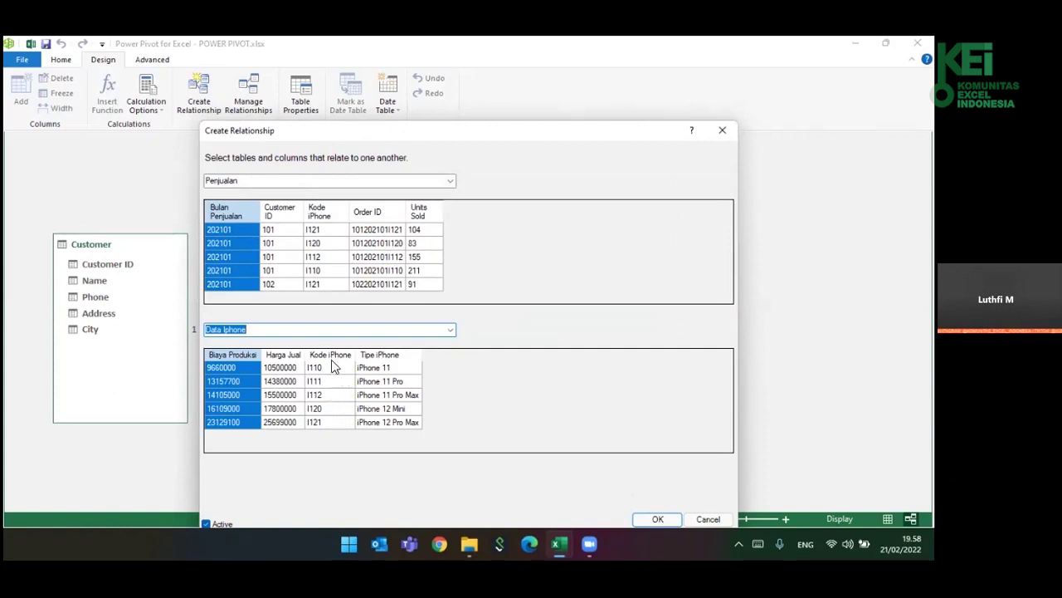
{"action": "left_click", "coordinate": [319, 212]}
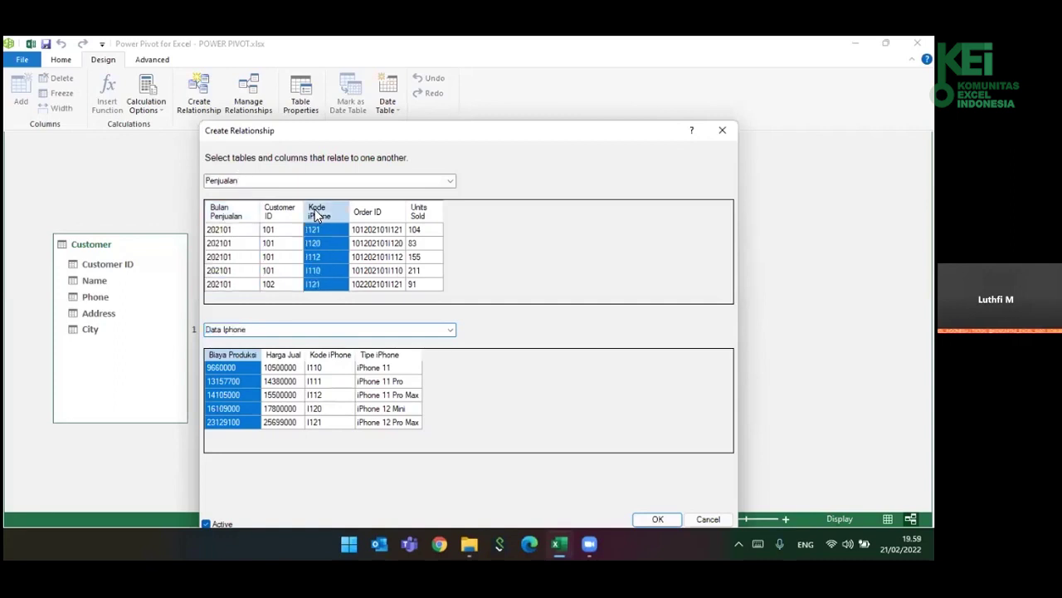
{"action": "left_click", "coordinate": [319, 357]}
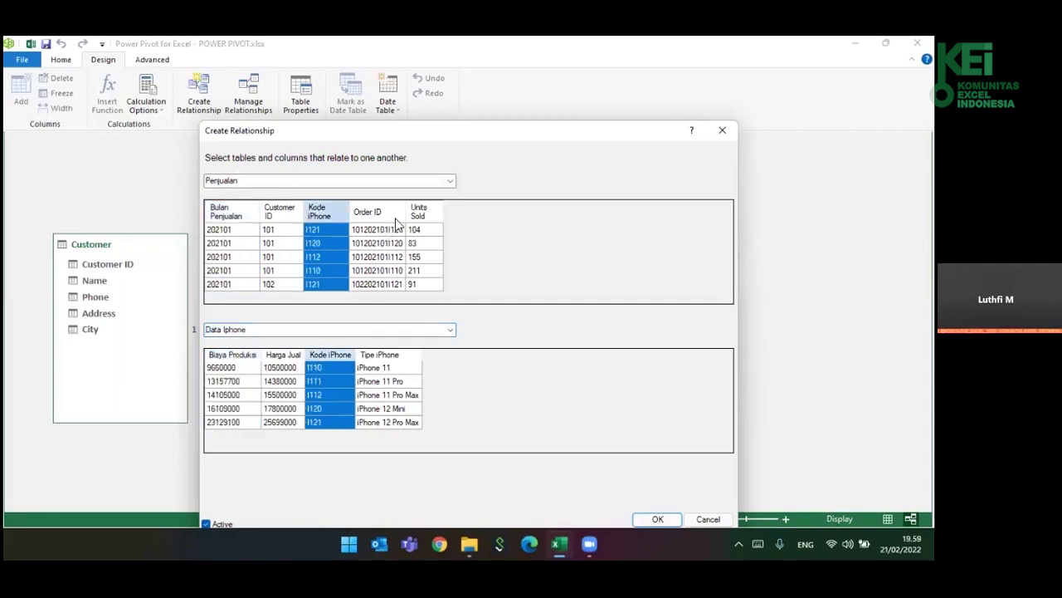
{"action": "left_click", "coordinate": [610, 448]}
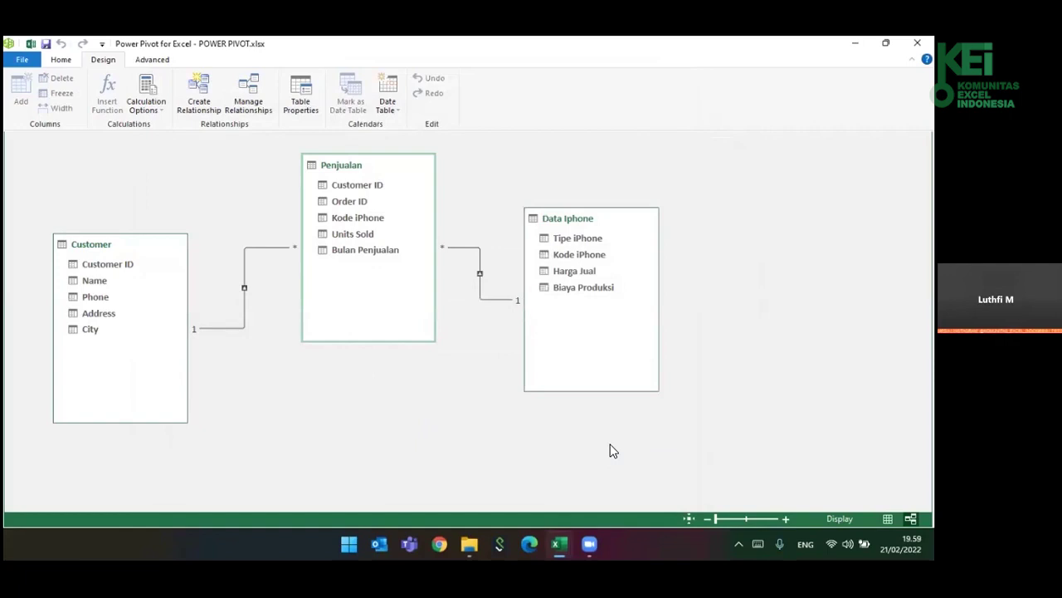
{"action": "left_click", "coordinate": [558, 216]}
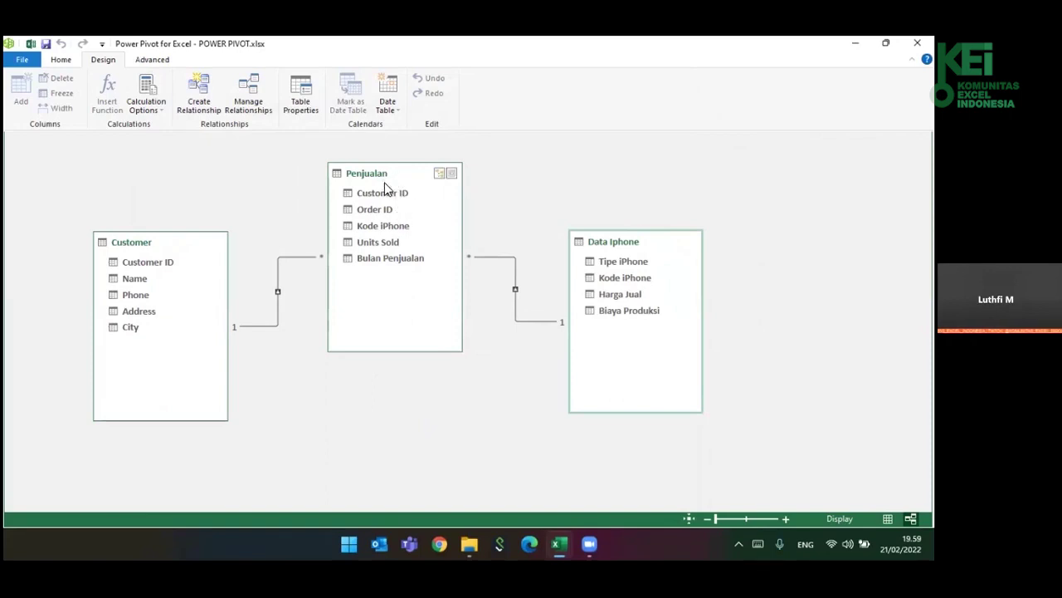
{"action": "left_click_drag", "start_coordinate": [389, 227], "coordinate": [624, 280]}
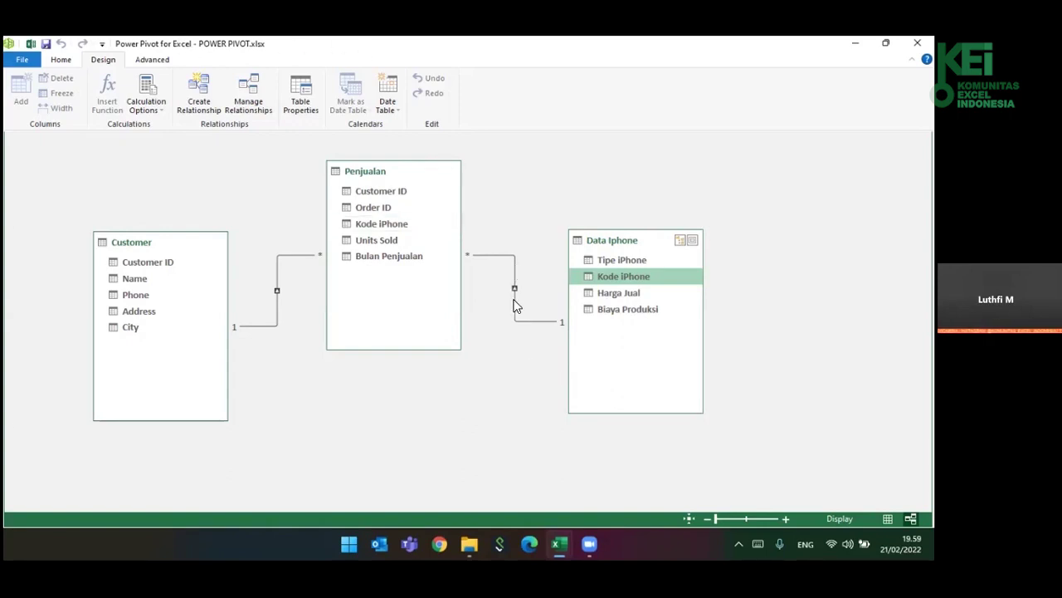
- Delete the Kode iPhone relationship between Penjualan and Data Iphone from the model
{"action": "right_click", "coordinate": [515, 302]}
{"action": "left_click", "coordinate": [539, 354]}
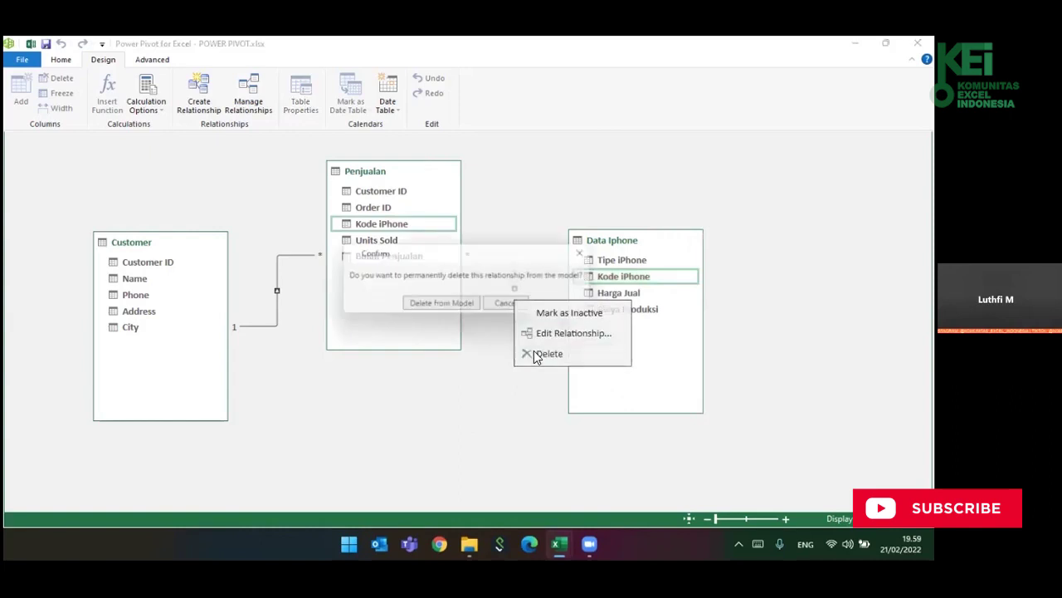
{"action": "left_click", "coordinate": [442, 316]}
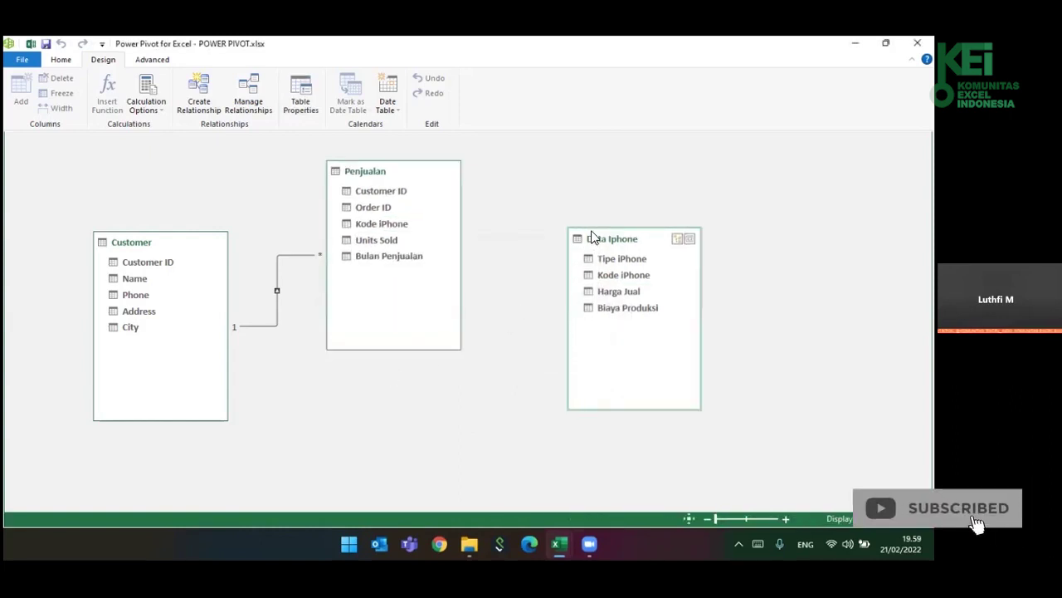
- Nudge the Data Iphone table up slightly; open and close Create Relationship unused
{"action": "left_click_drag", "start_coordinate": [591, 247], "coordinate": [589, 238]}
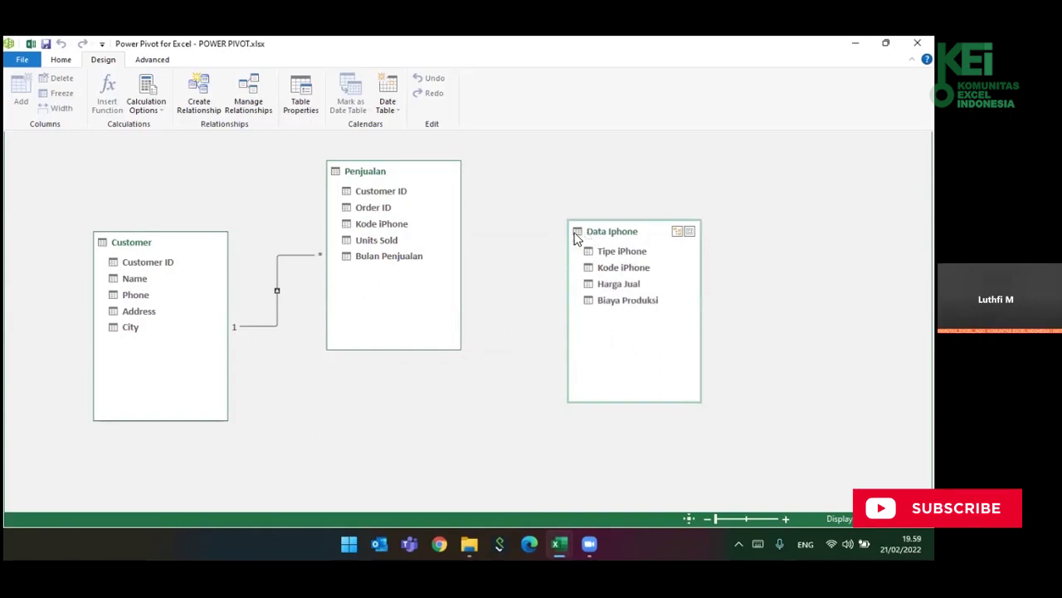
{"action": "left_click", "coordinate": [187, 113]}
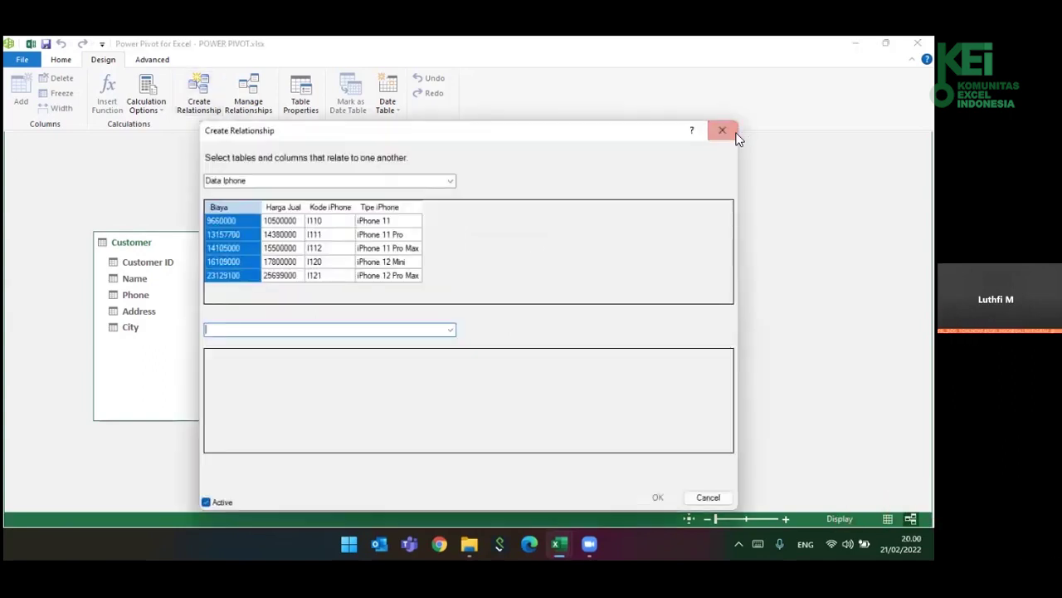
{"action": "left_click", "coordinate": [733, 133]}
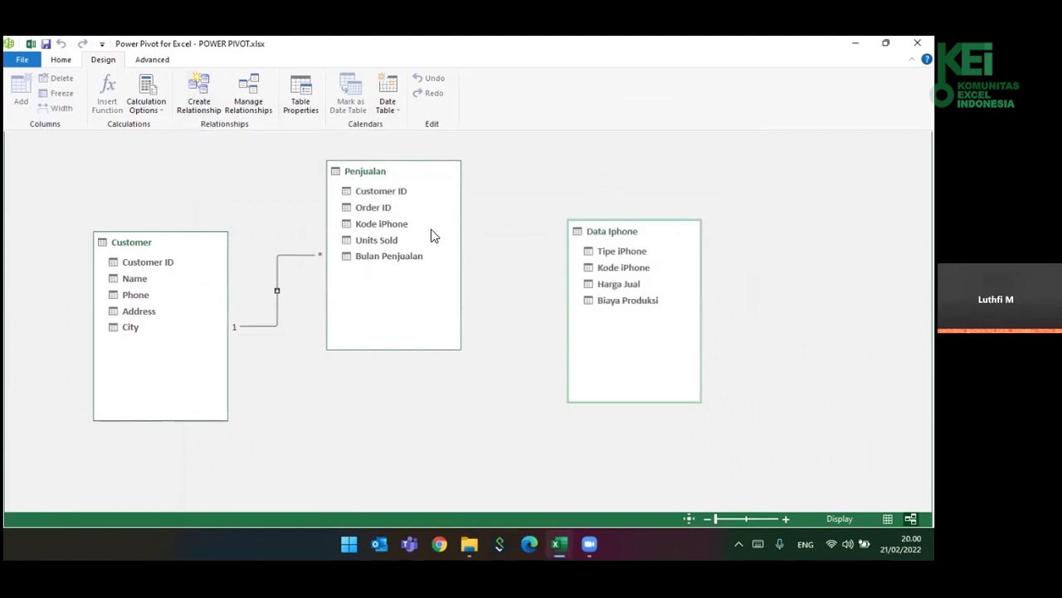
- Drag Penjualan's Kode iPhone onto Data Iphone's Kode iPhone, then nudge Data Iphone down
{"action": "left_click_drag", "start_coordinate": [370, 252], "coordinate": [533, 249]}
{"action": "left_click_drag", "start_coordinate": [623, 267], "coordinate": [382, 224]}
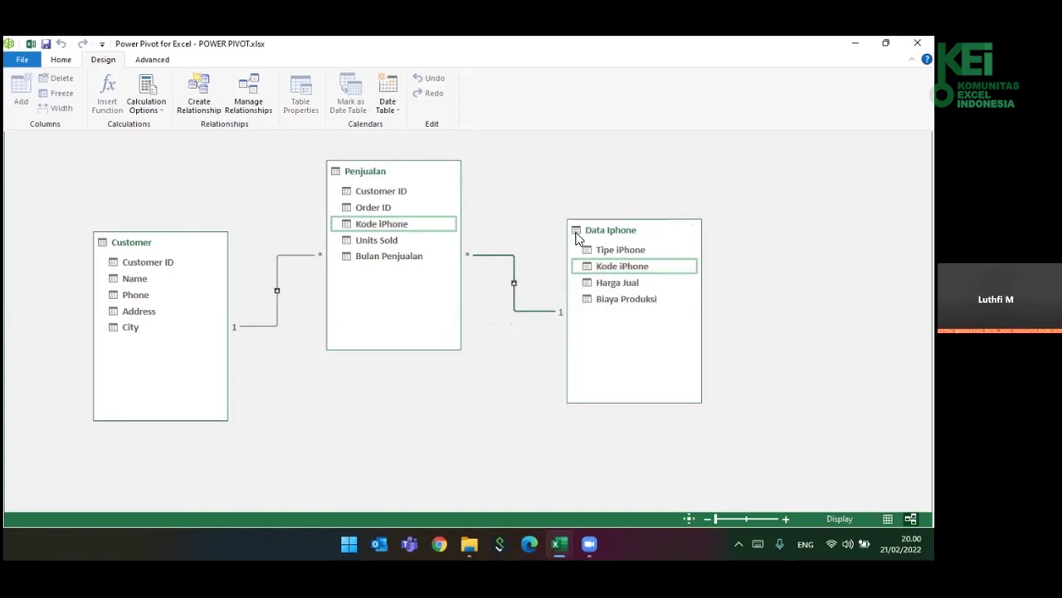
{"action": "left_click_drag", "start_coordinate": [587, 240], "coordinate": [598, 261]}
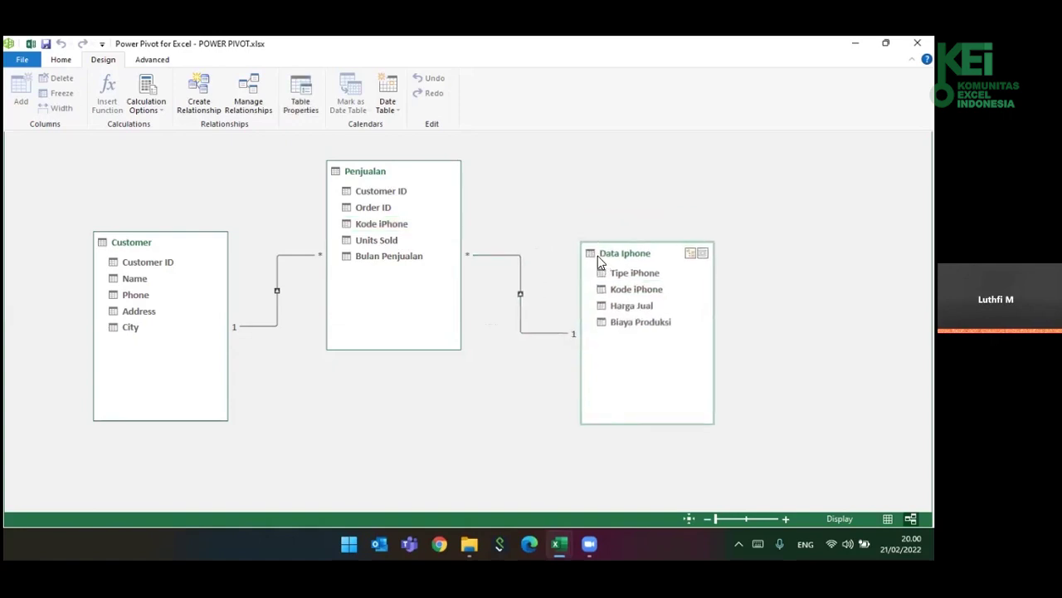